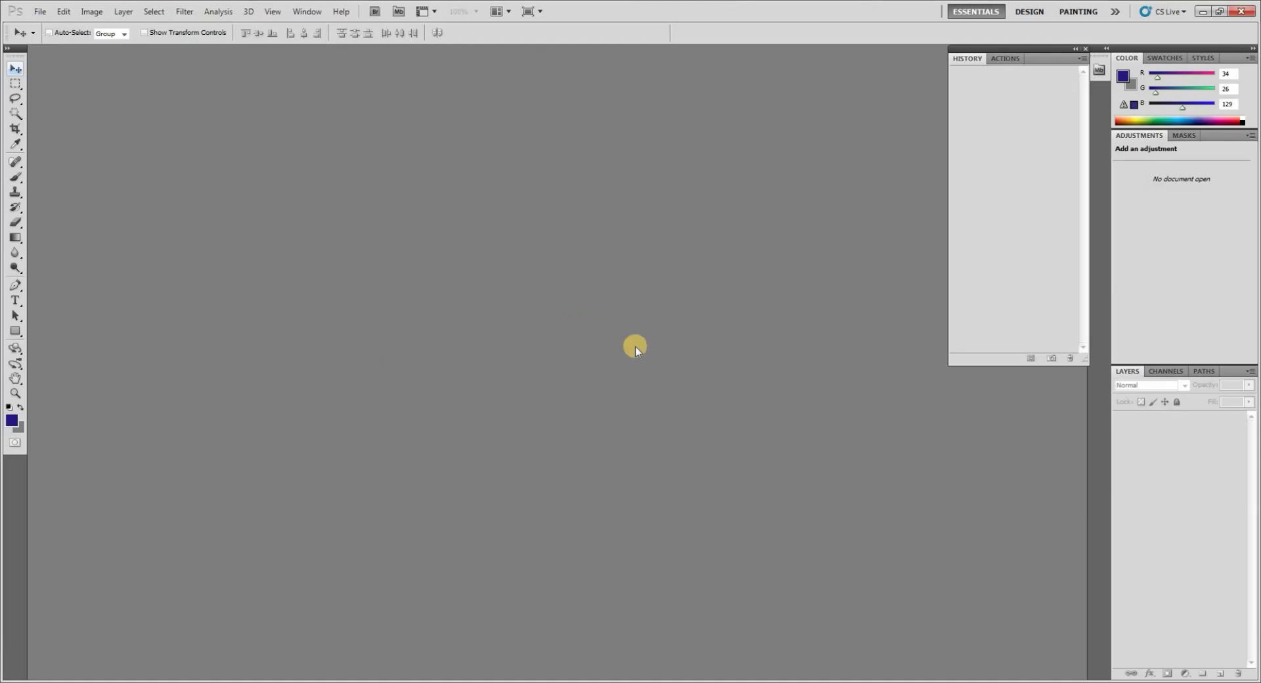
Open COMMENT_LEGIT_Front.PSD from the FOR EMAIL folder on the Desktop.
left_click(38, 12)
left_click(53, 41)
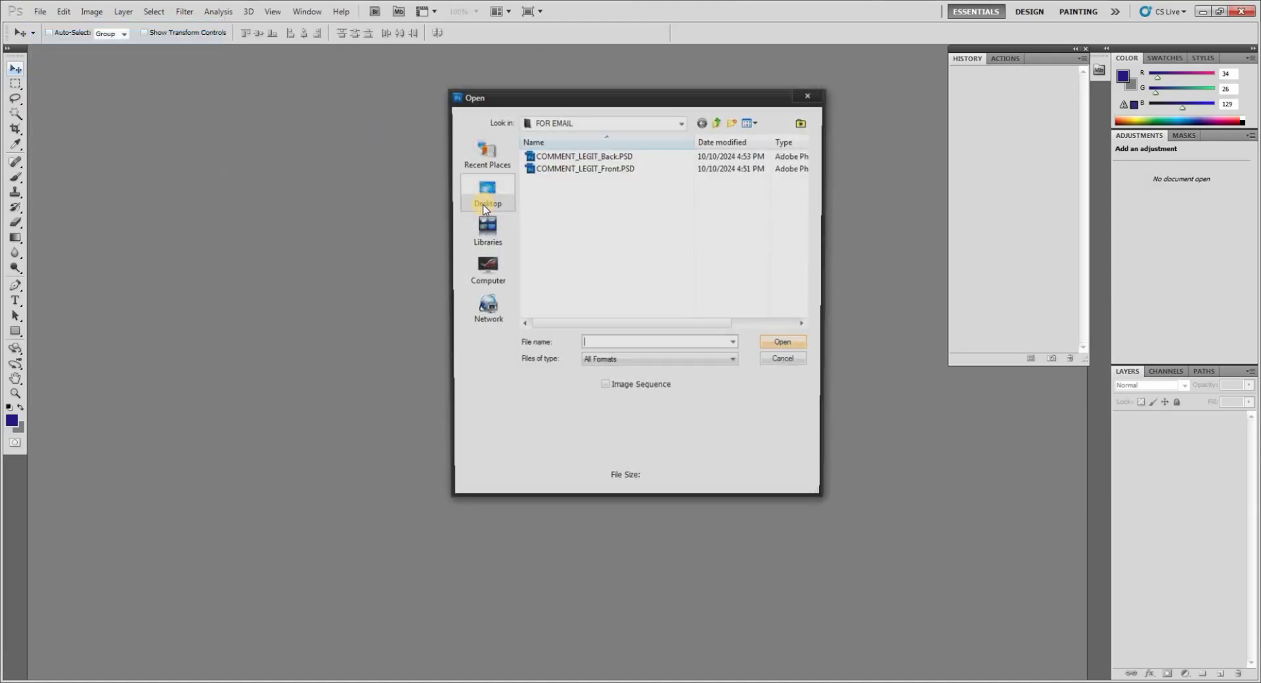
left_click(484, 190)
scroll(657, 263, "down", 5)
double_click(593, 289)
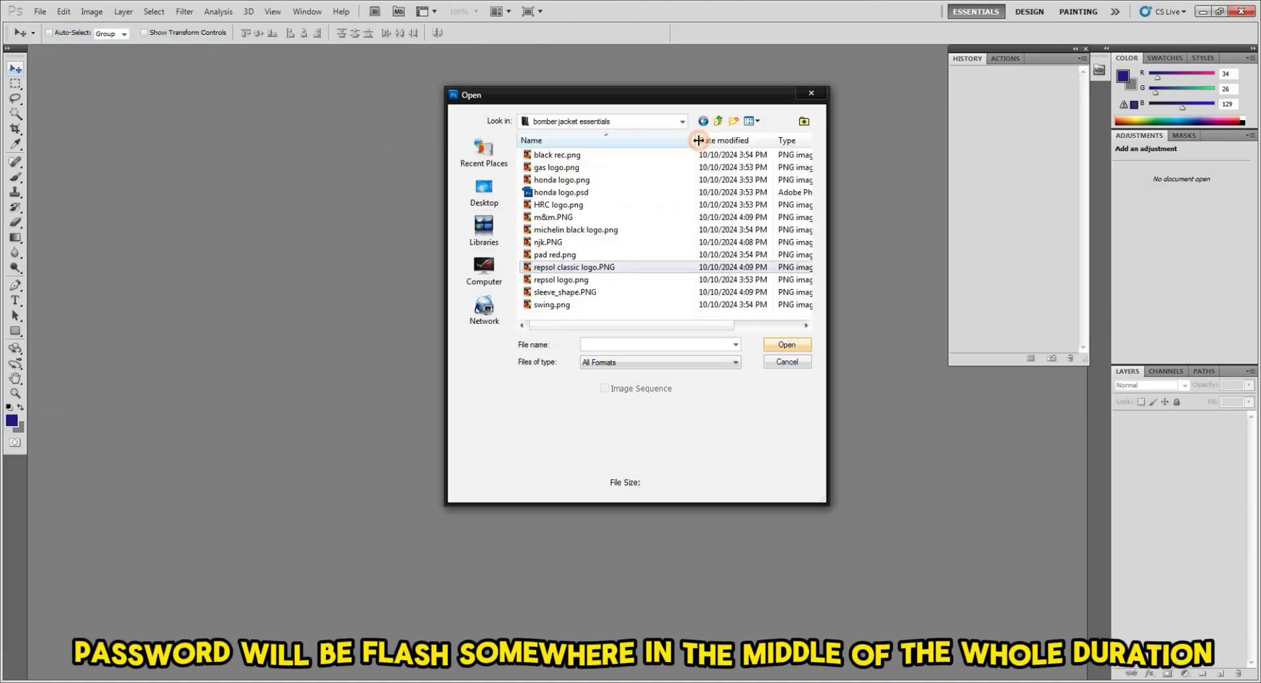
left_click(703, 121)
scroll(739, 287, "down", 3)
double_click(593, 211)
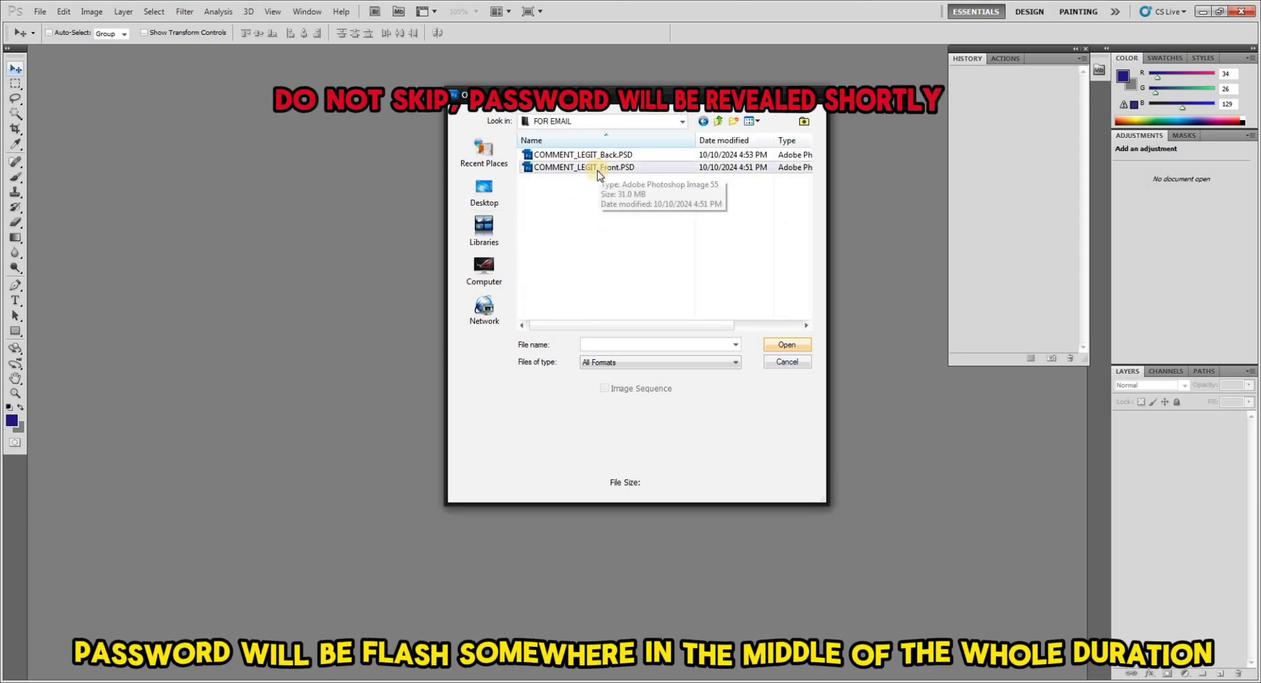
double_click(585, 160)
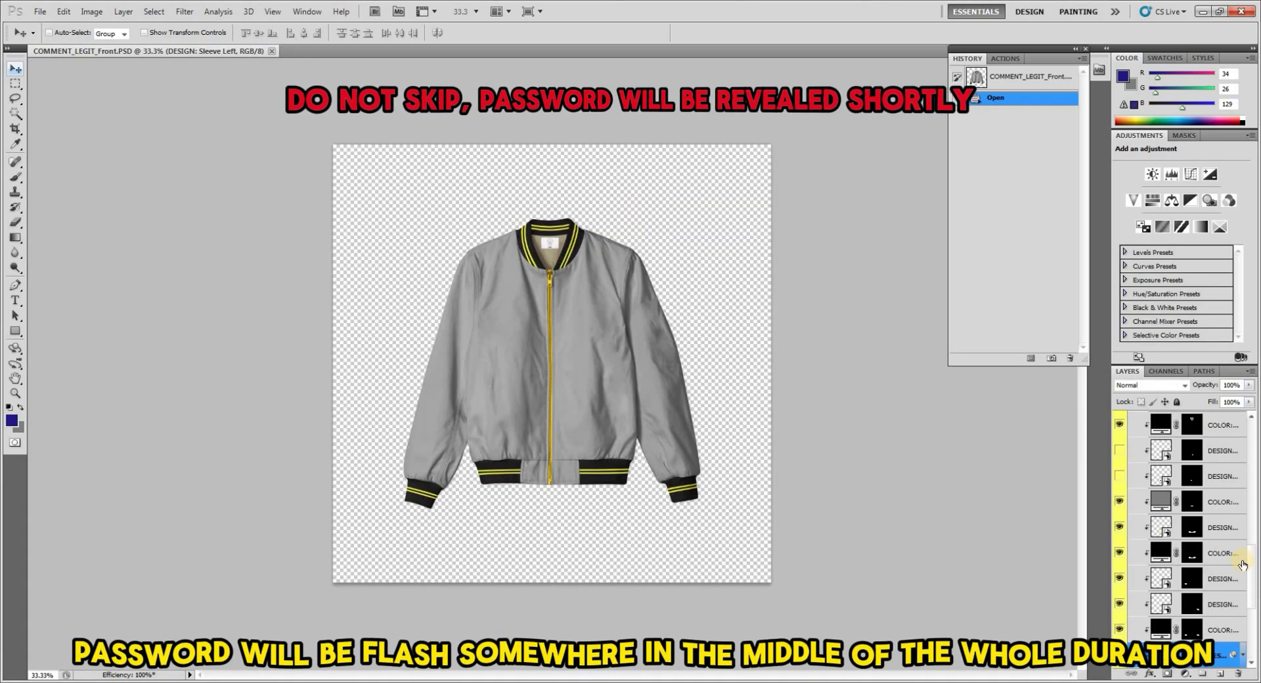
Collapse the Inner Tag group and open the DESIGN: Chest smart object as Layer 1111.psb.
left_click_drag(1251, 562, 1257, 455)
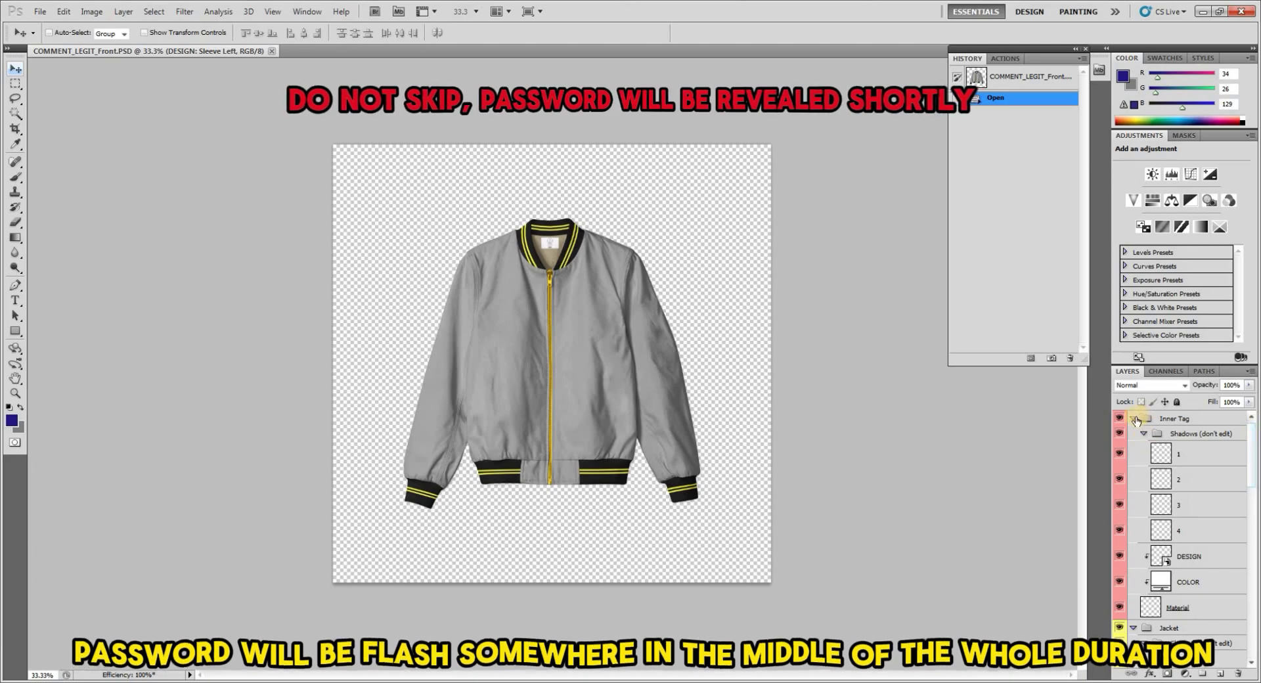
left_click(1135, 419)
scroll(1226, 606, "down", 10)
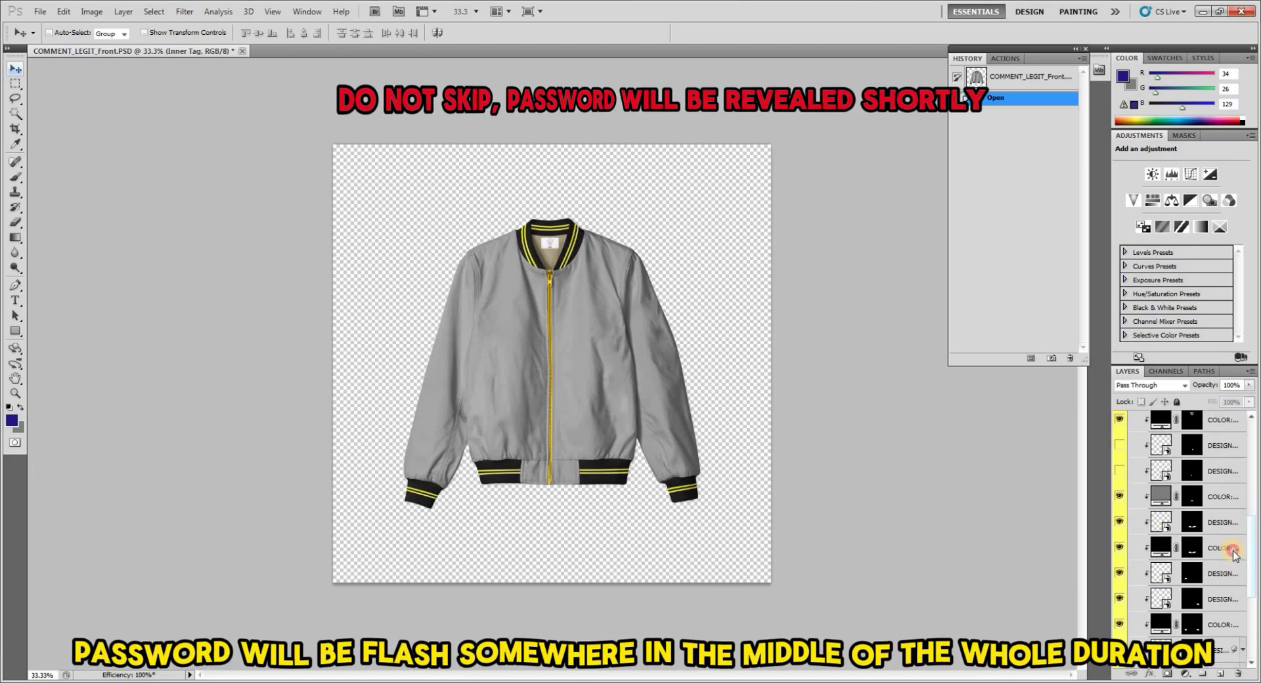
left_click_drag(1255, 603, 1258, 555)
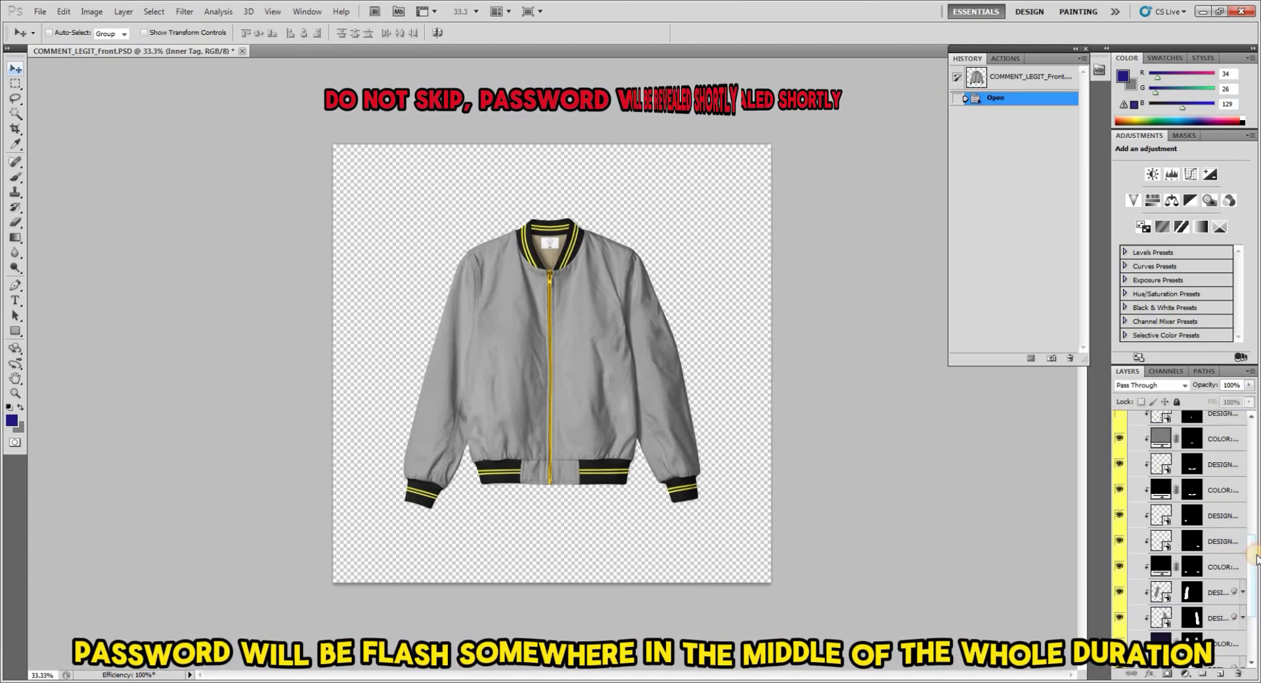
scroll(1254, 576, "down", 2)
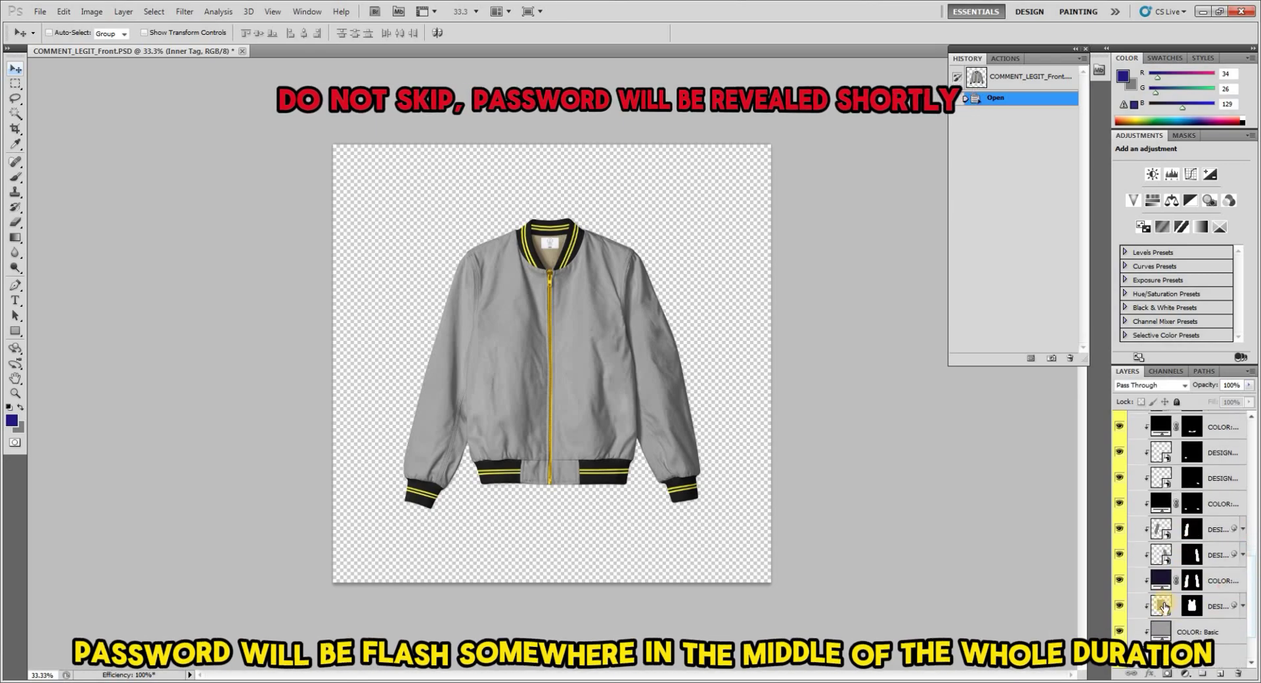
double_click(1164, 606)
left_click(670, 292)
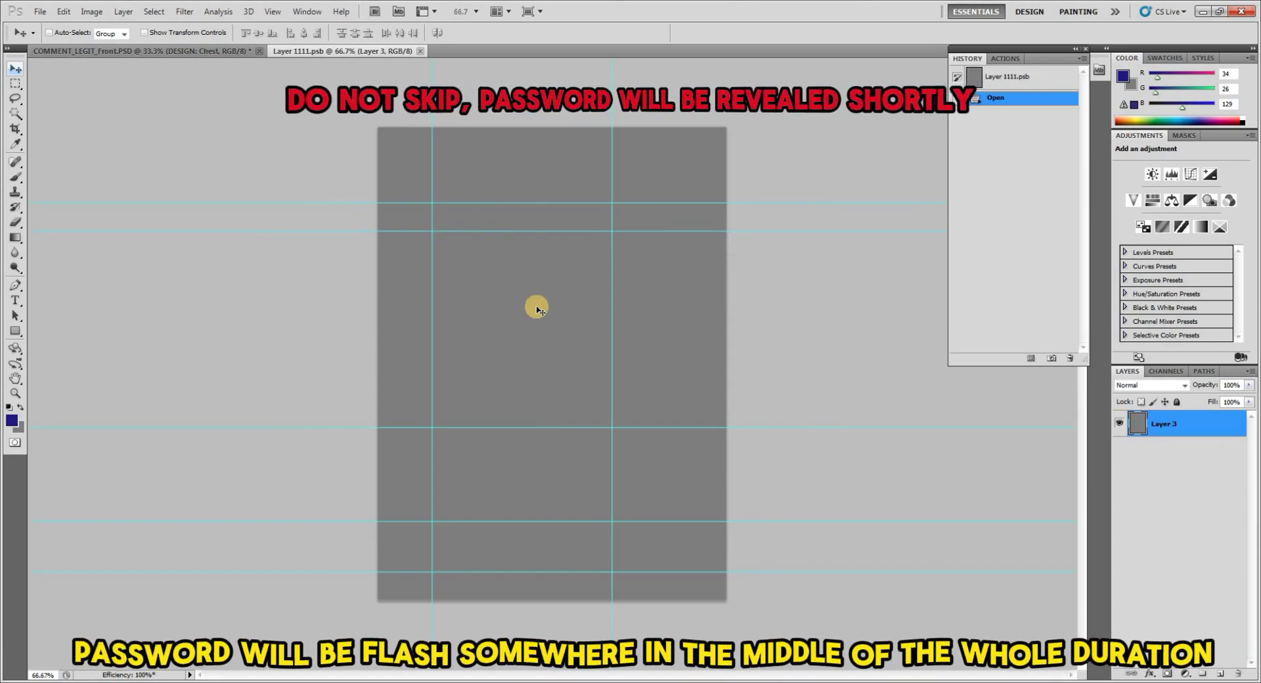
Fill the chest design canvas with white as the background colour.
left_click(739, 344)
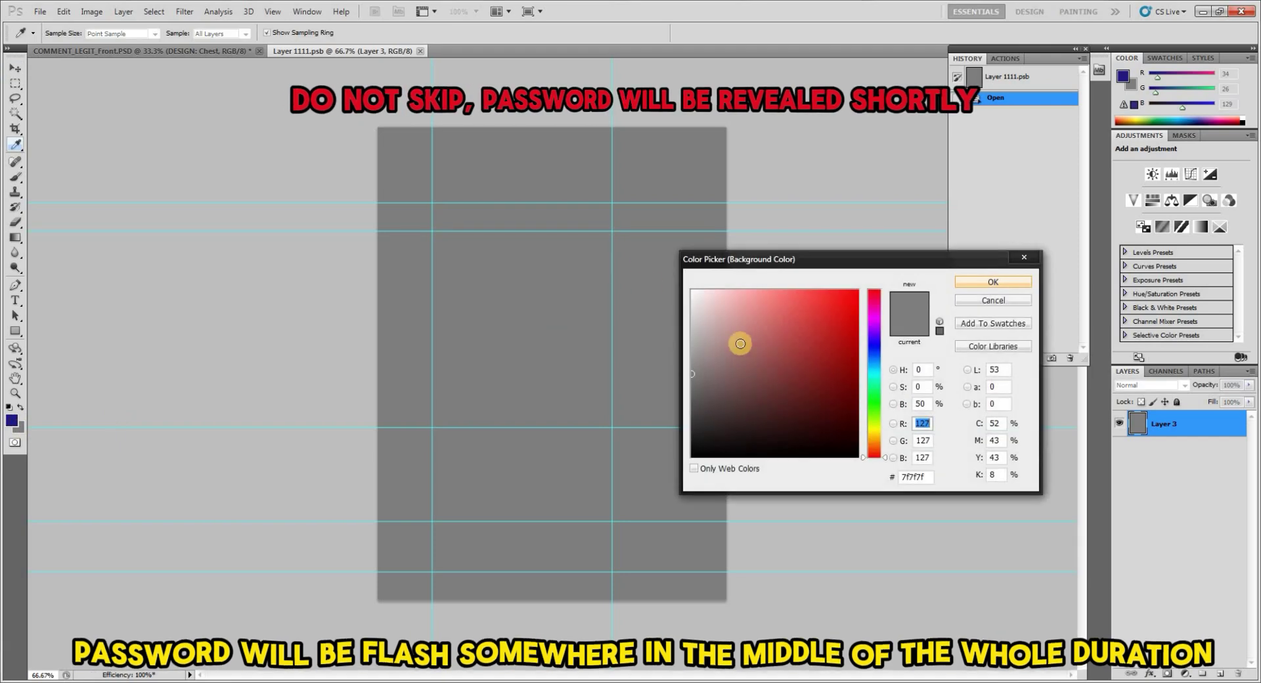
left_click(910, 282)
key("ctrl+BackSpace")
Bring pad red.png into the chest design and resize it across the top.
left_click(41, 11)
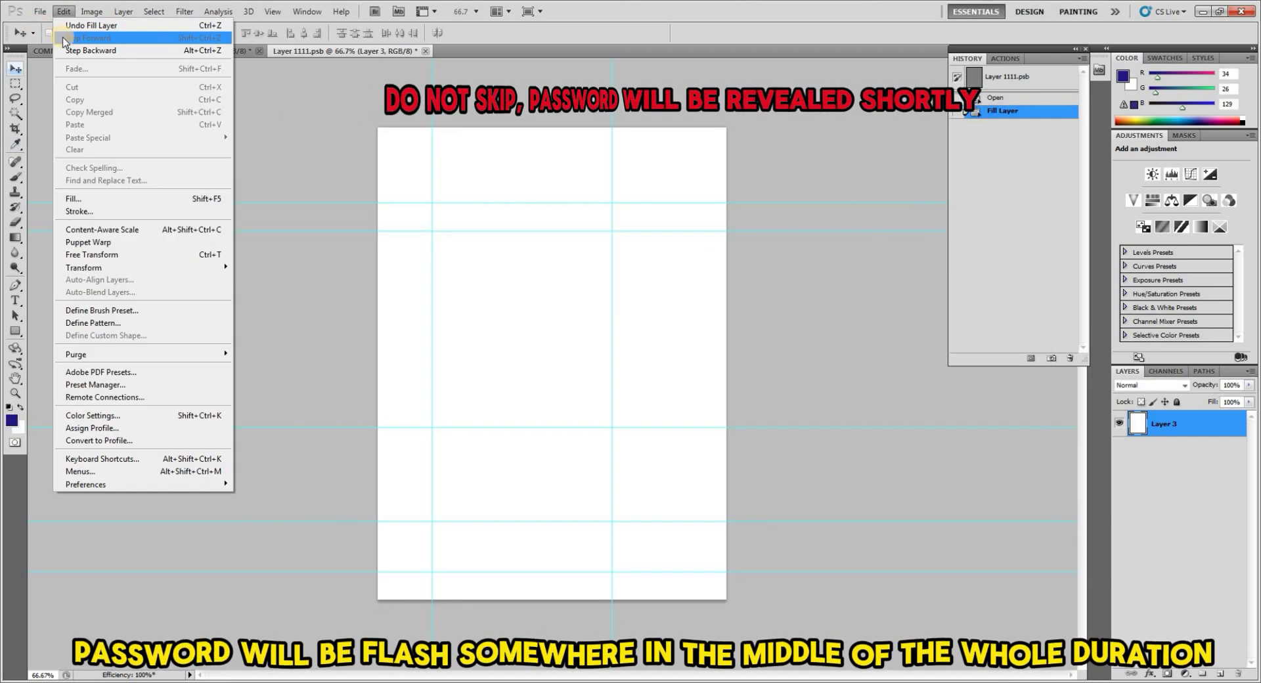
left_click(53, 39)
left_click(753, 121)
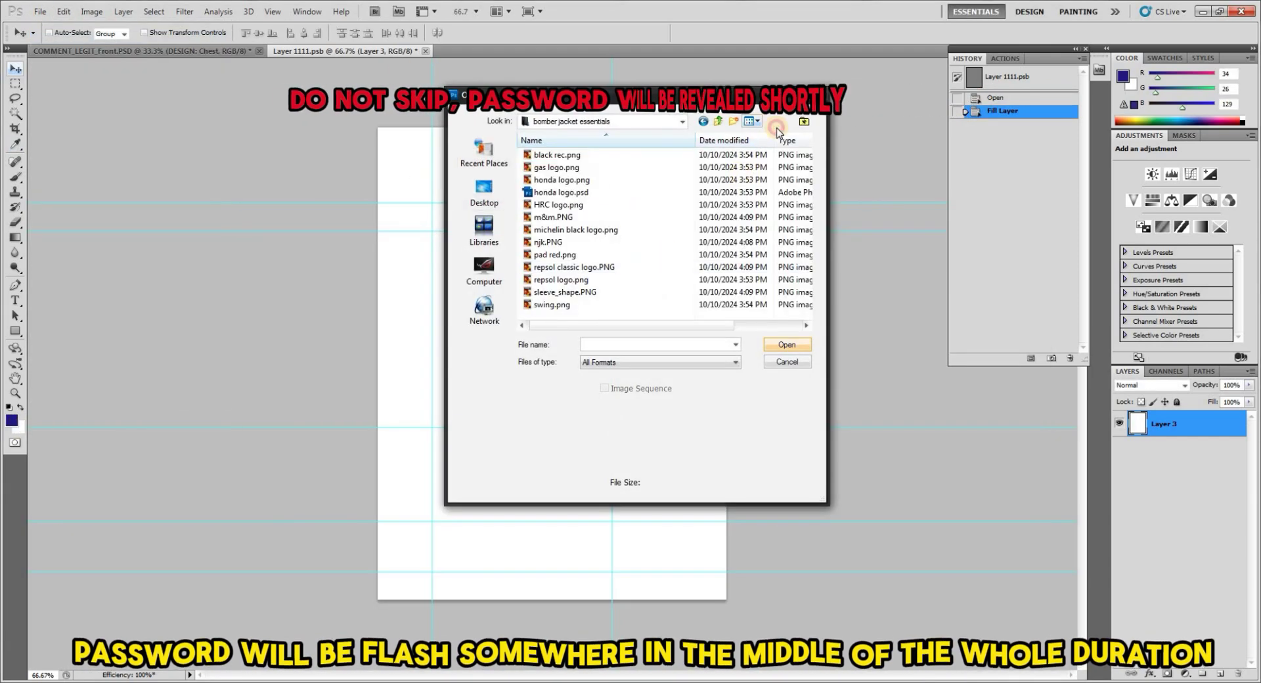
left_click(812, 266)
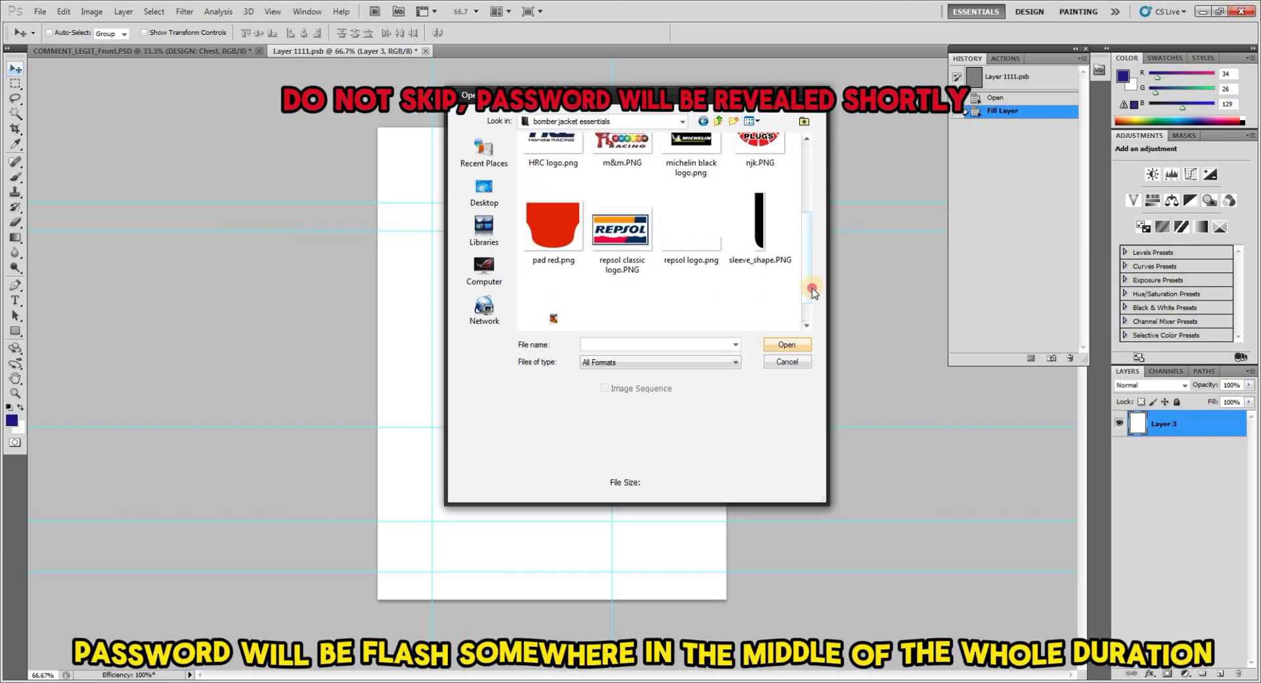
scroll(798, 283, "down", 1)
double_click(517, 200)
mouse_move(517, 200)
left_mouse_down()
mouse_move(535, 266)
mouse_move(528, 176)
left_mouse_up()
key("ctrl+t")
left_click(660, 32)
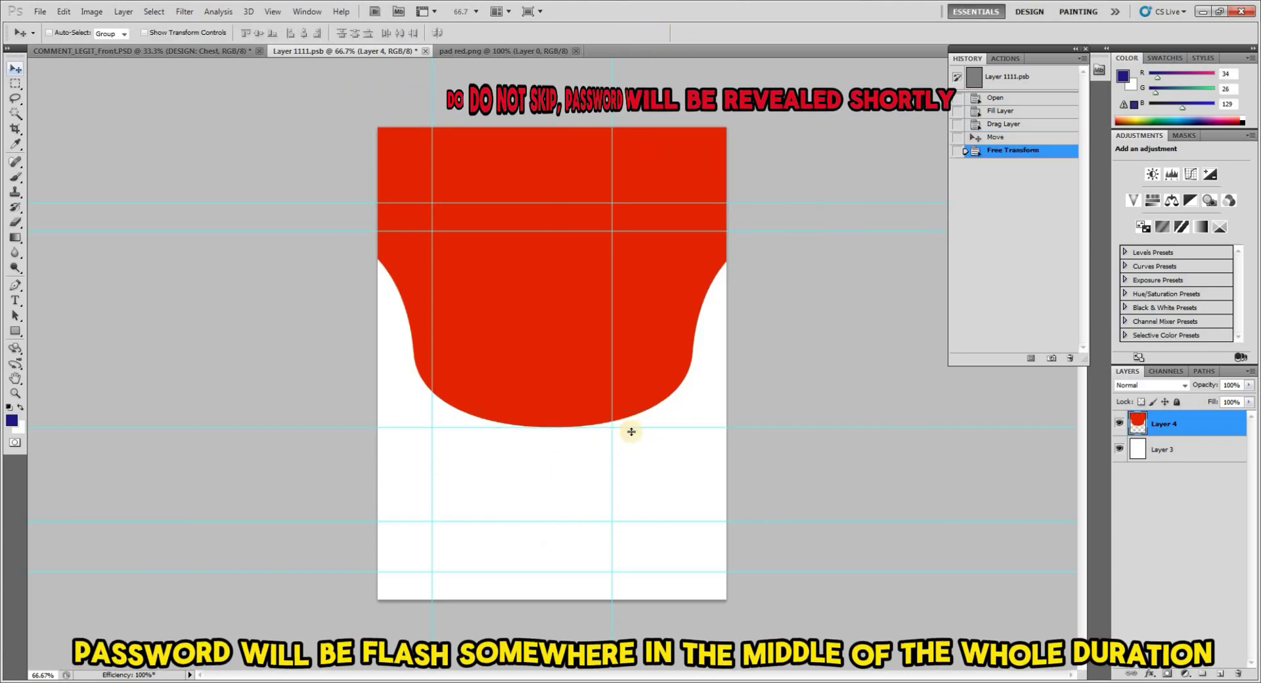
Close pad red.png and open gas logo.png and honda logo.png together.
left_click(564, 50)
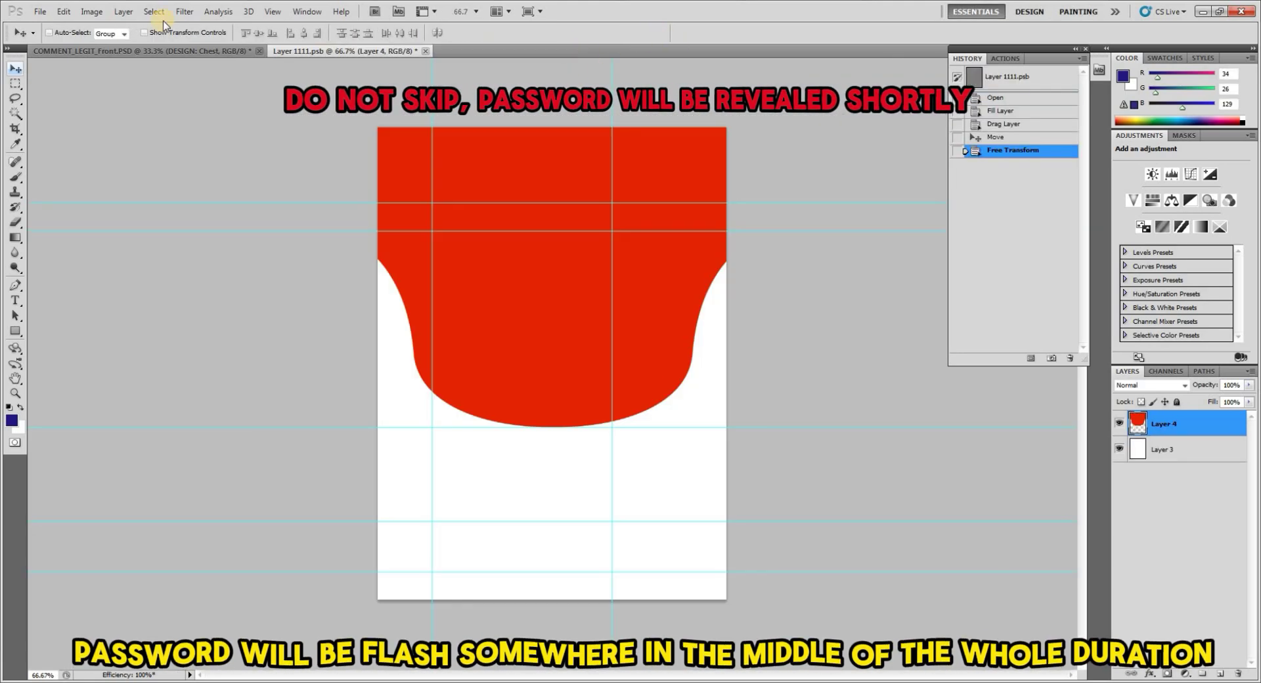
left_click(70, 40)
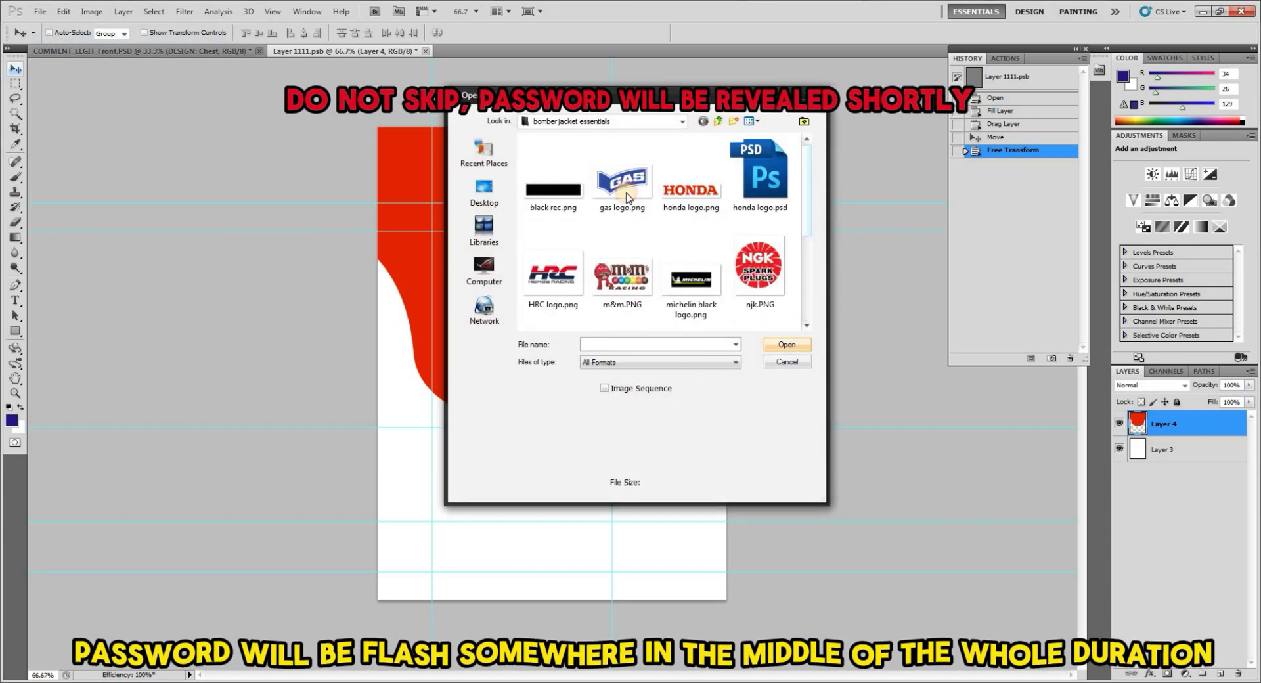
left_click(622, 184)
left_click(690, 187, "ctrl")
left_click(787, 344)
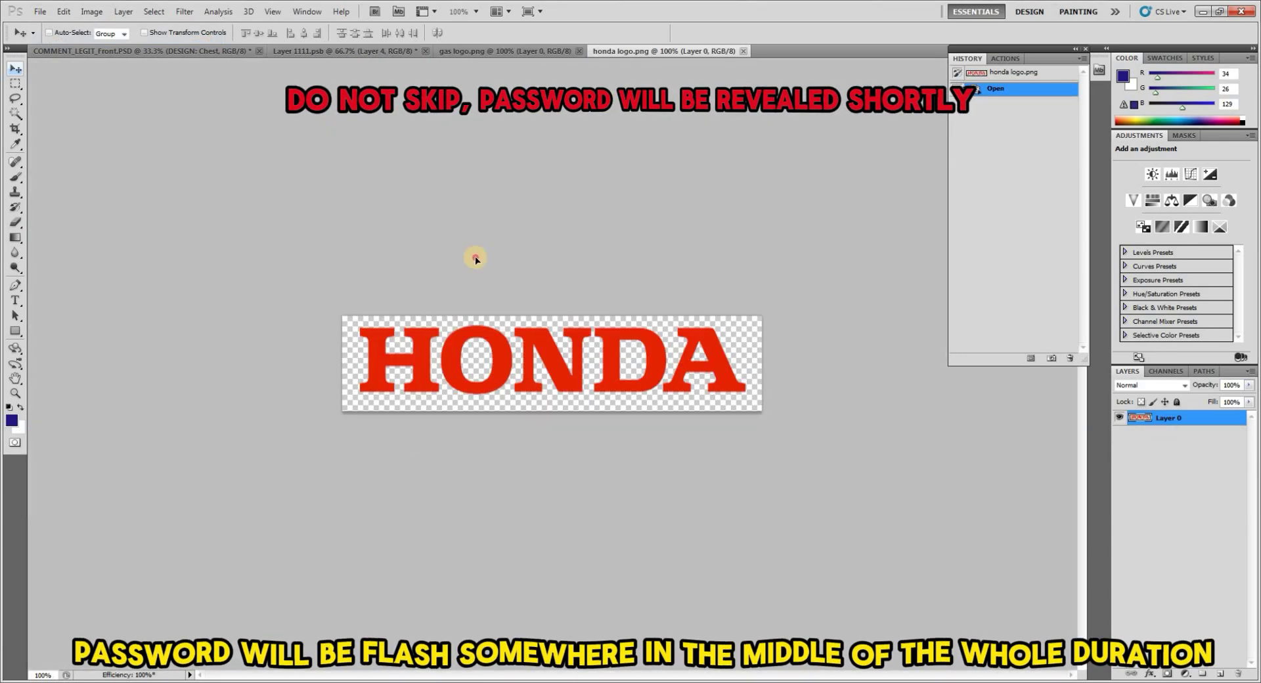
Place the HONDA logo near the bottom and the GAS logo above it, closing the GAS document.
left_click_drag(476, 259, 549, 540)
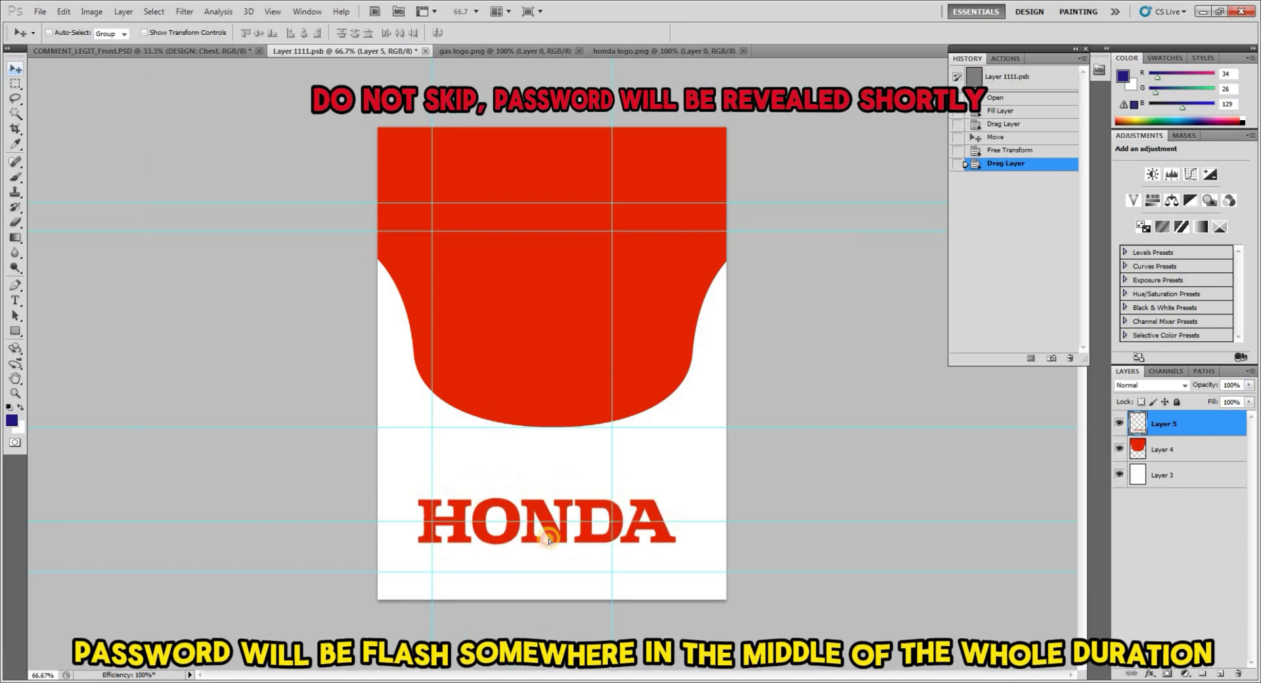
left_click(667, 50)
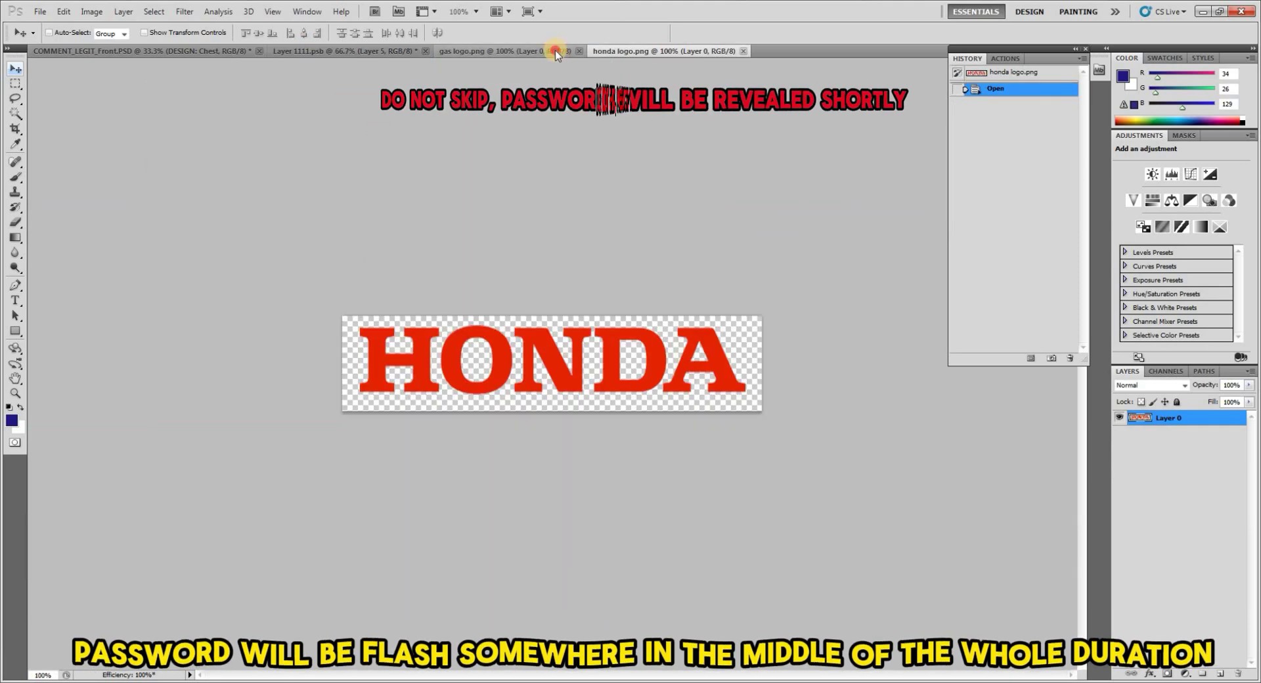
left_click(556, 52)
left_click_drag(526, 362, 540, 461)
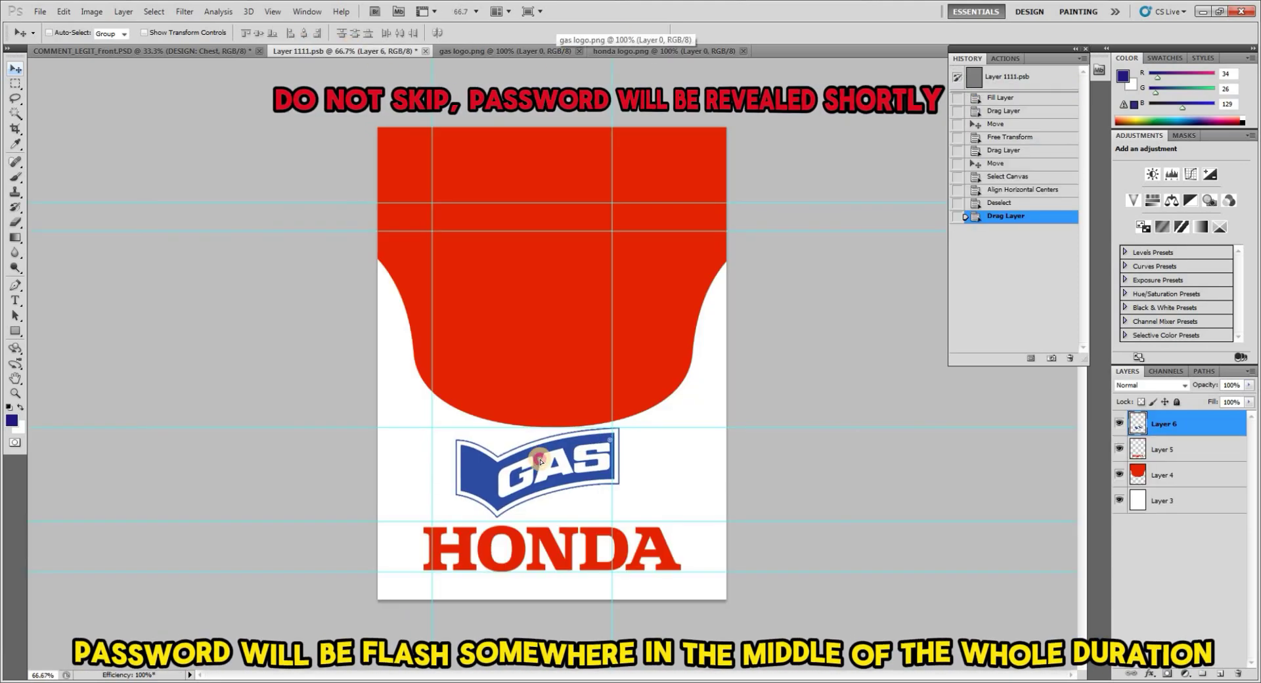
left_click(555, 51)
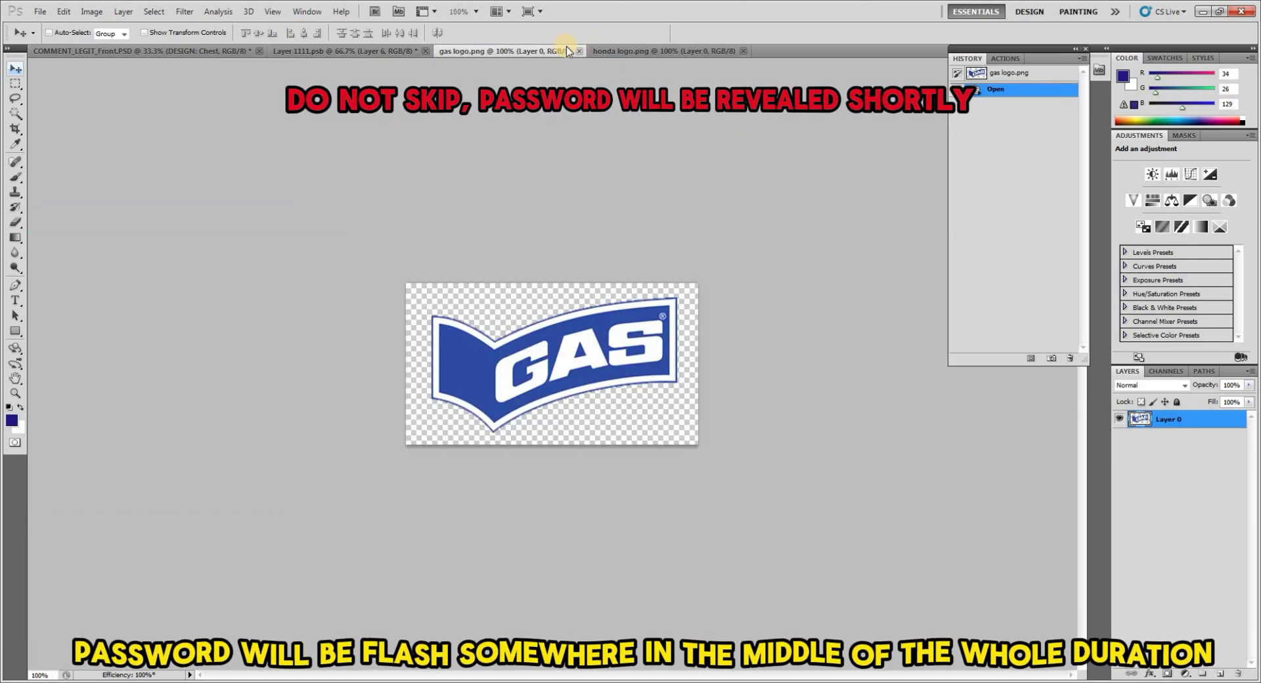
left_click(389, 52)
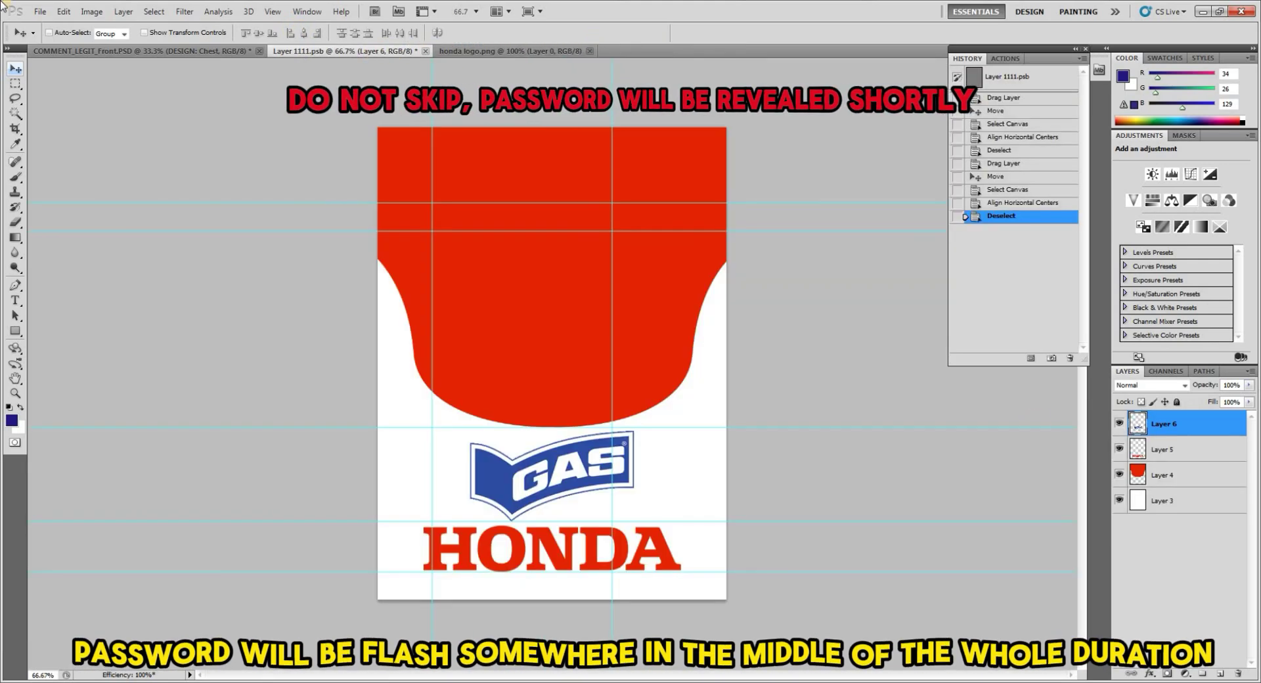
left_click(40, 12)
left_click(55, 38)
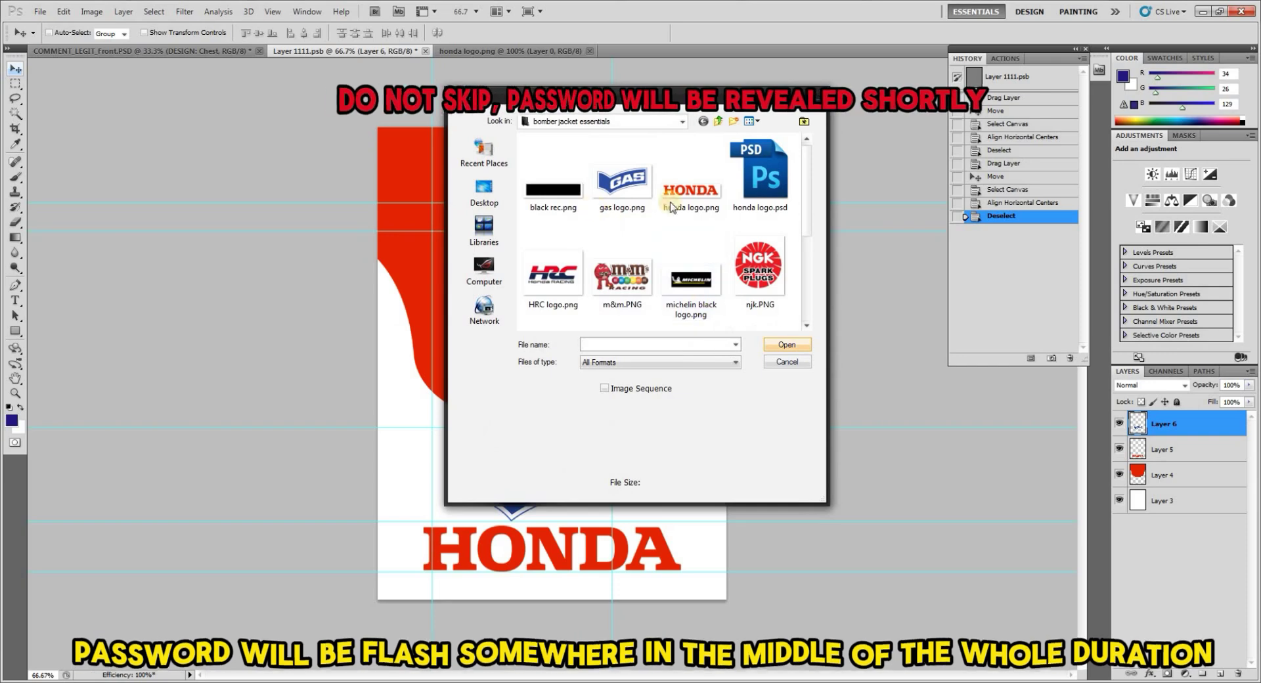
Add the black rec.png band to the chest design, centred horizontally, and close its file.
double_click(553, 190)
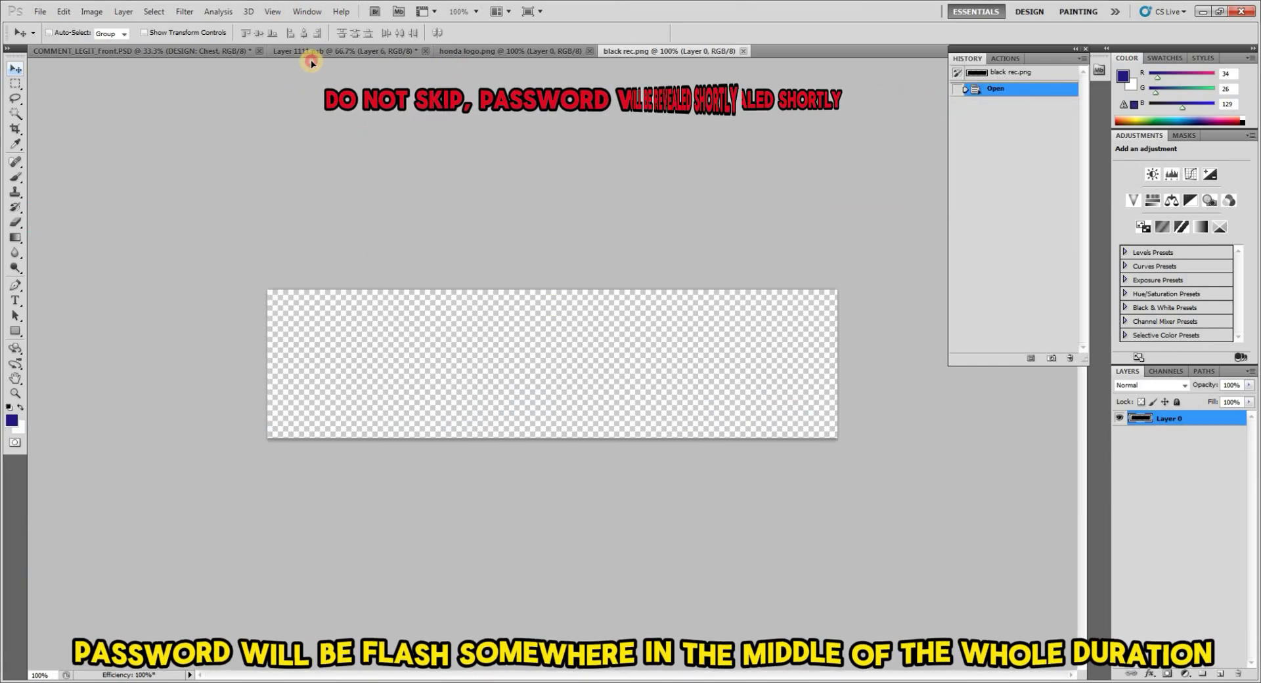
left_click_drag(312, 63, 529, 270)
key("ctrl+a")
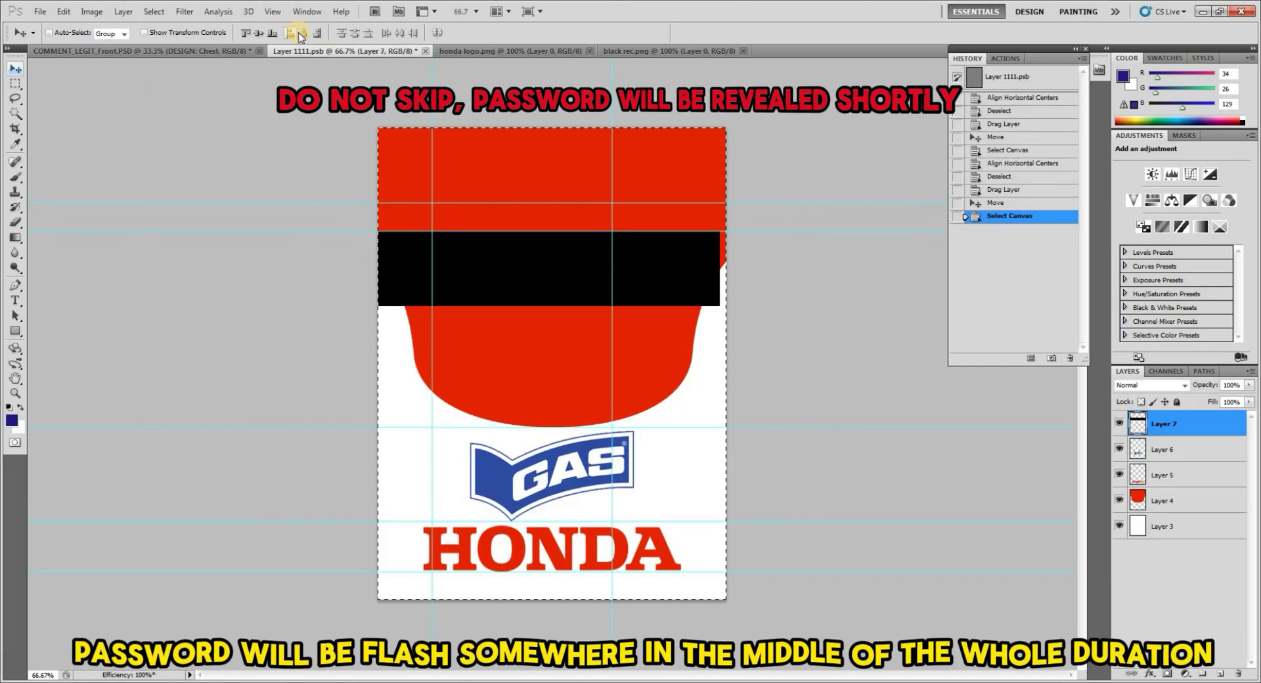
left_click(300, 35)
key("ctrl+d")
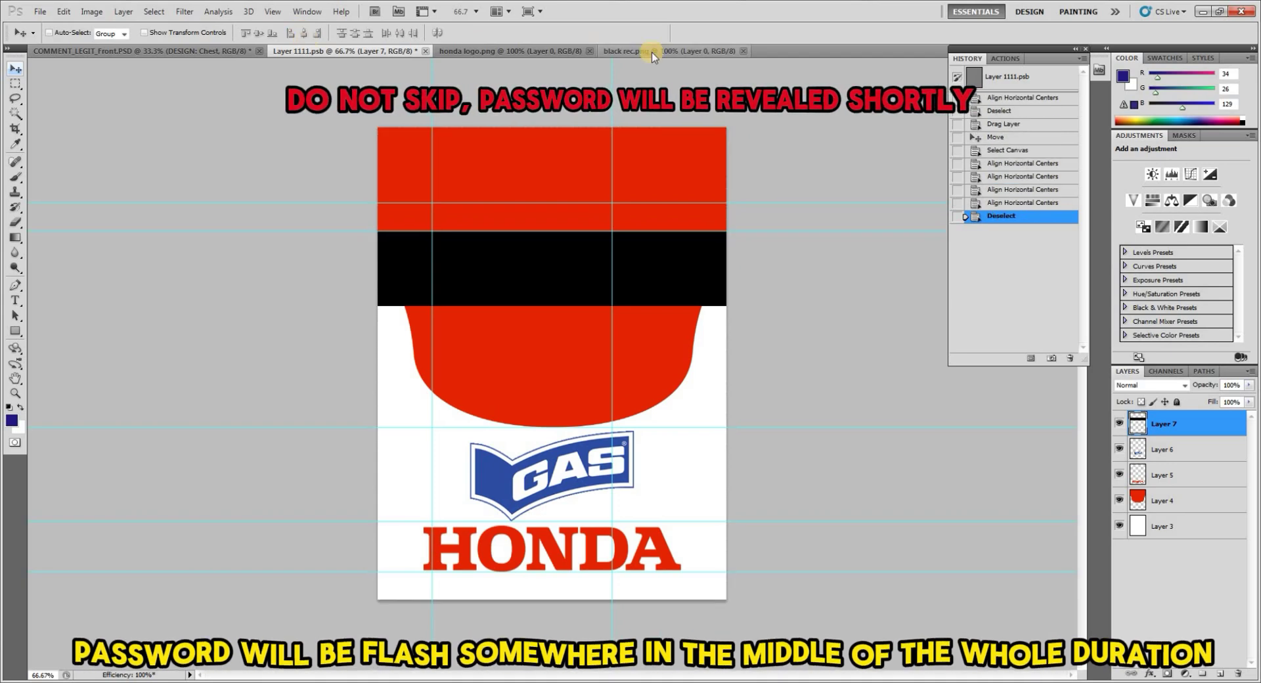
left_click(652, 52)
left_click(40, 11)
Open the michelin and HRC logos and place Michelin at the left of the red band.
left_click(56, 34)
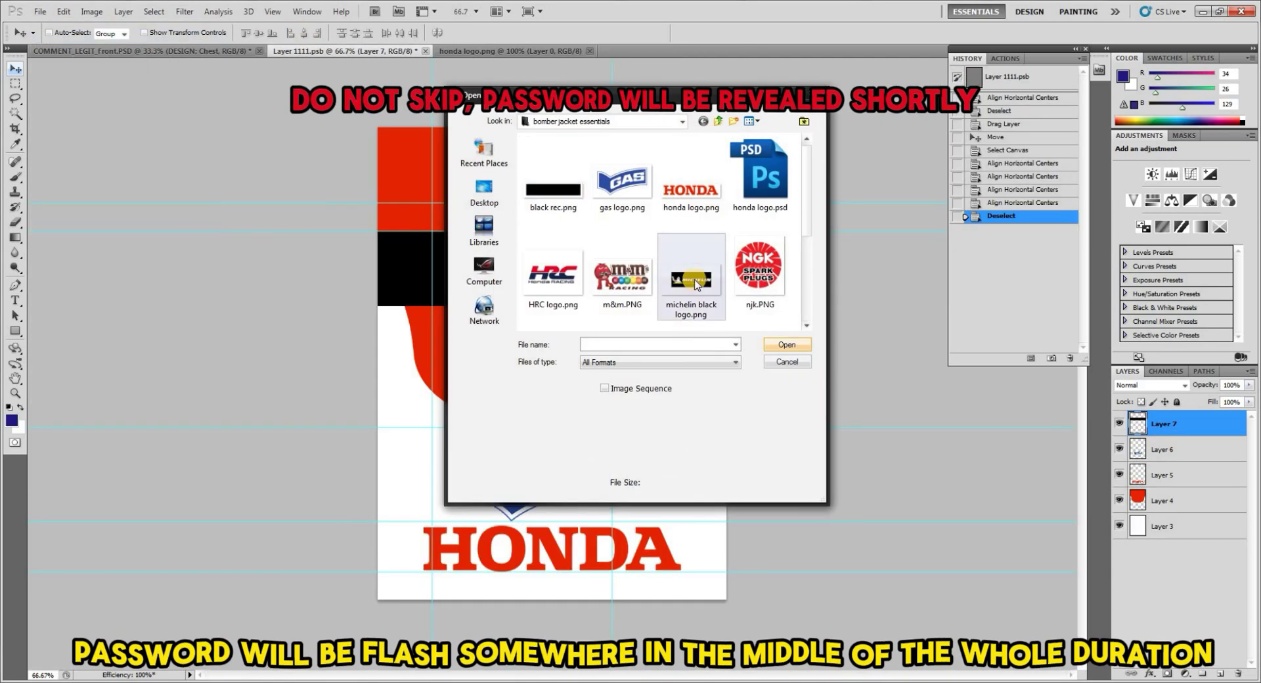
left_click(691, 279)
left_click(553, 276, "ctrl")
left_click(787, 344)
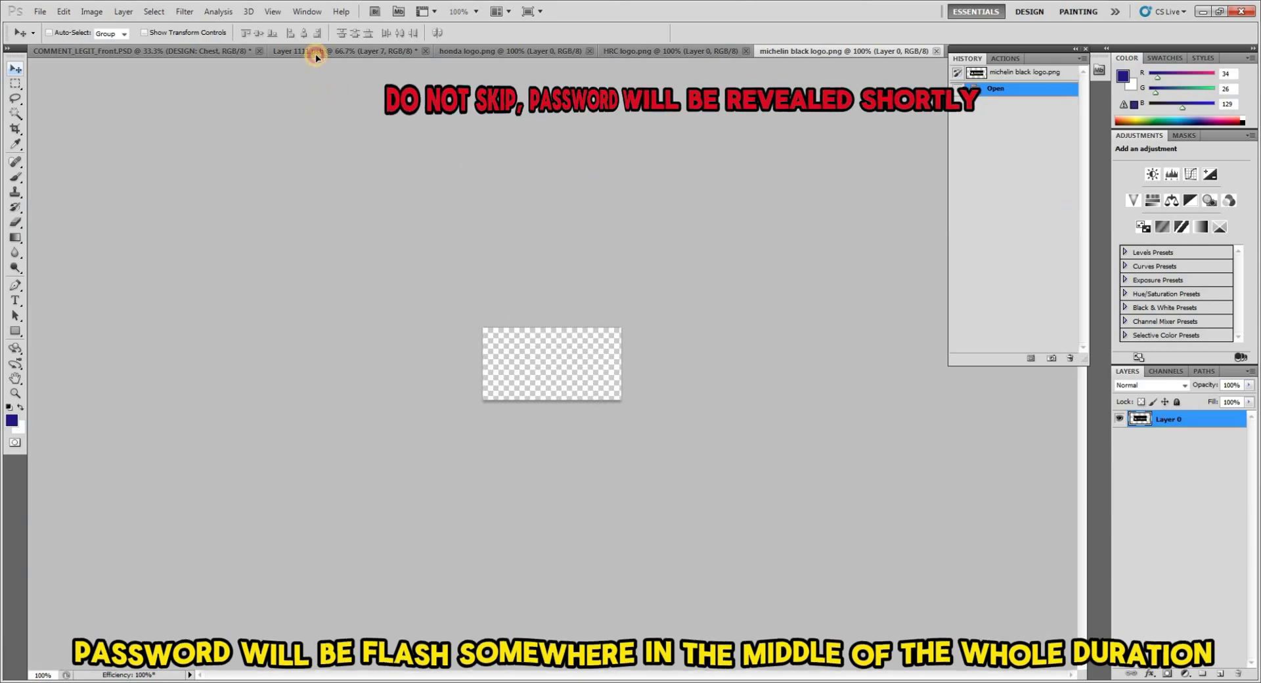
left_click_drag(315, 57, 522, 286)
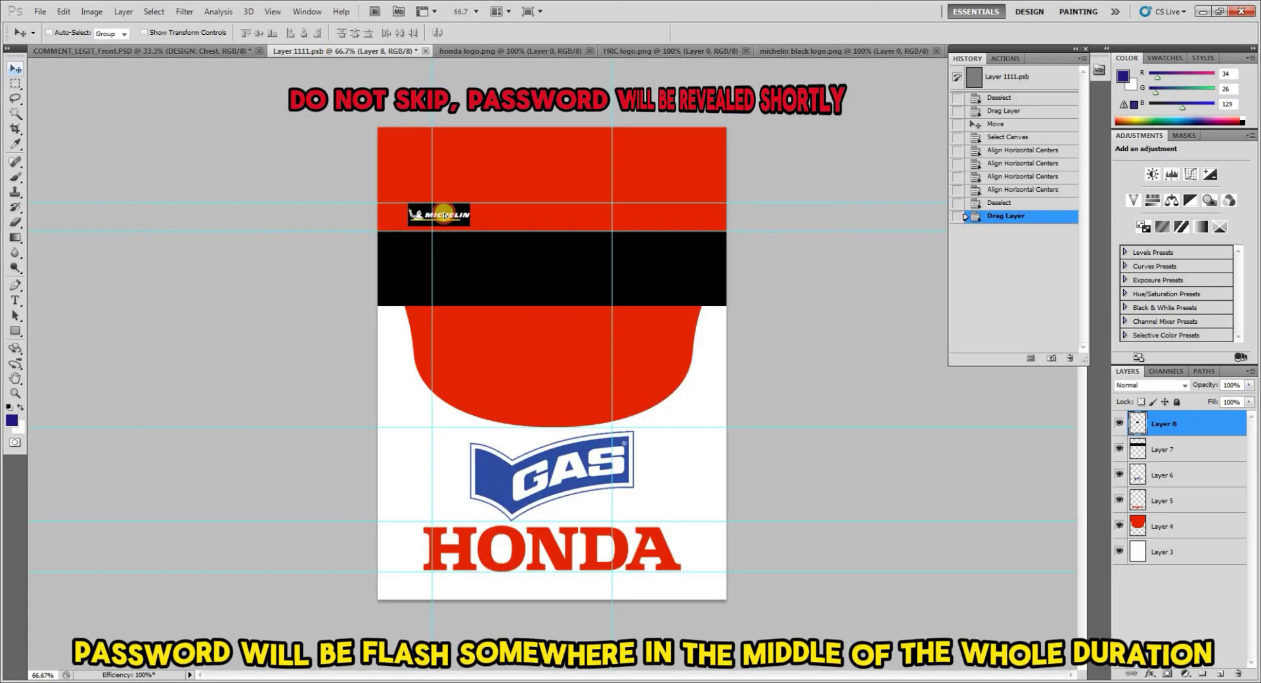
left_click_drag(457, 217, 481, 221)
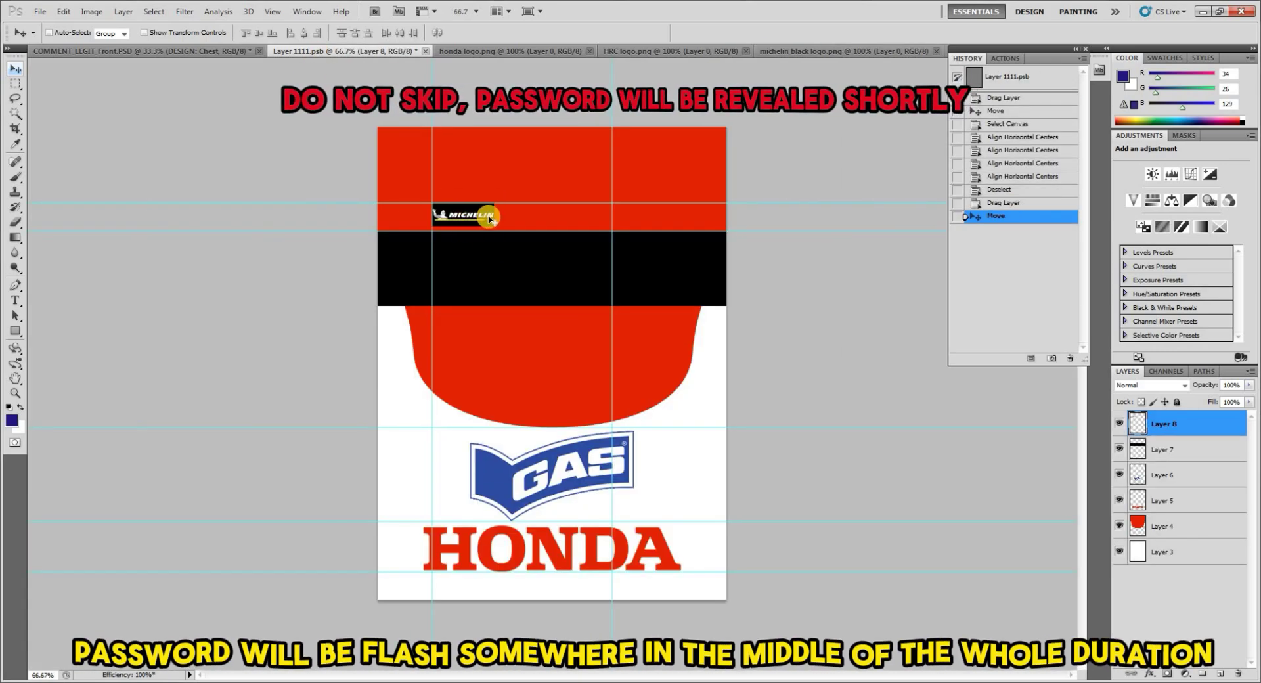
Place the HRC logo at the right of the red band and close both logo documents.
left_click(677, 50)
left_click_drag(572, 355, 634, 184)
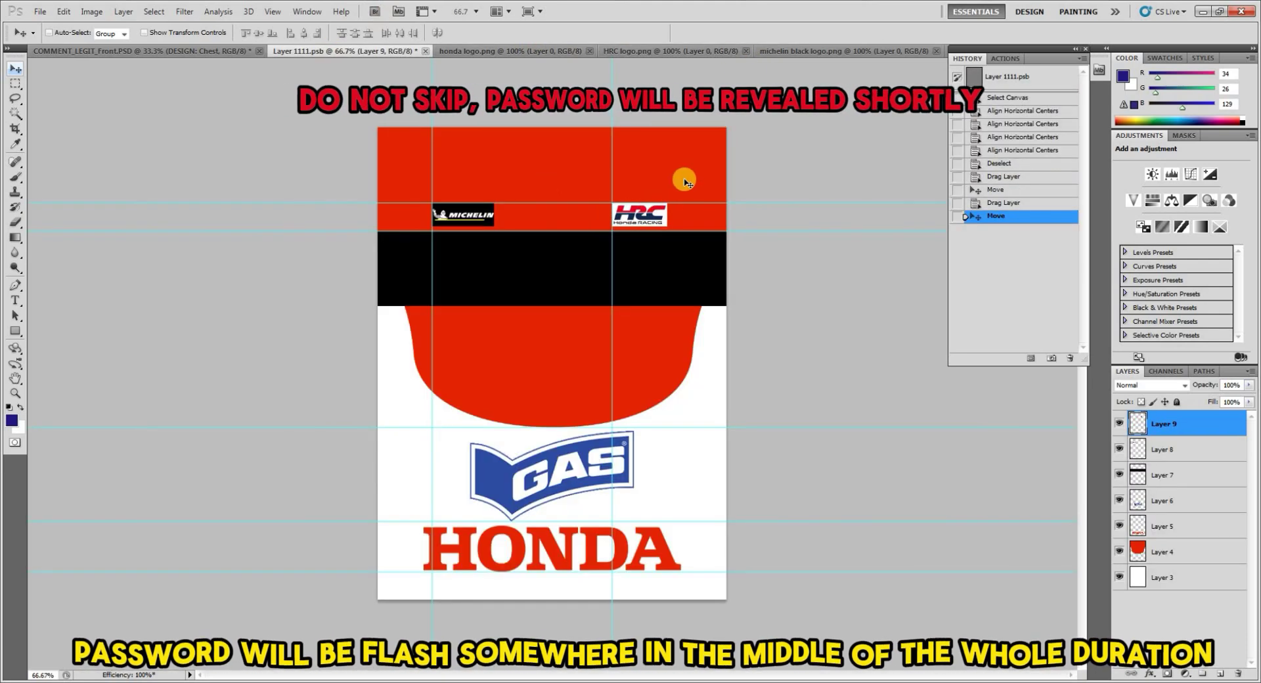
left_click(797, 50)
key("ctrl+w")
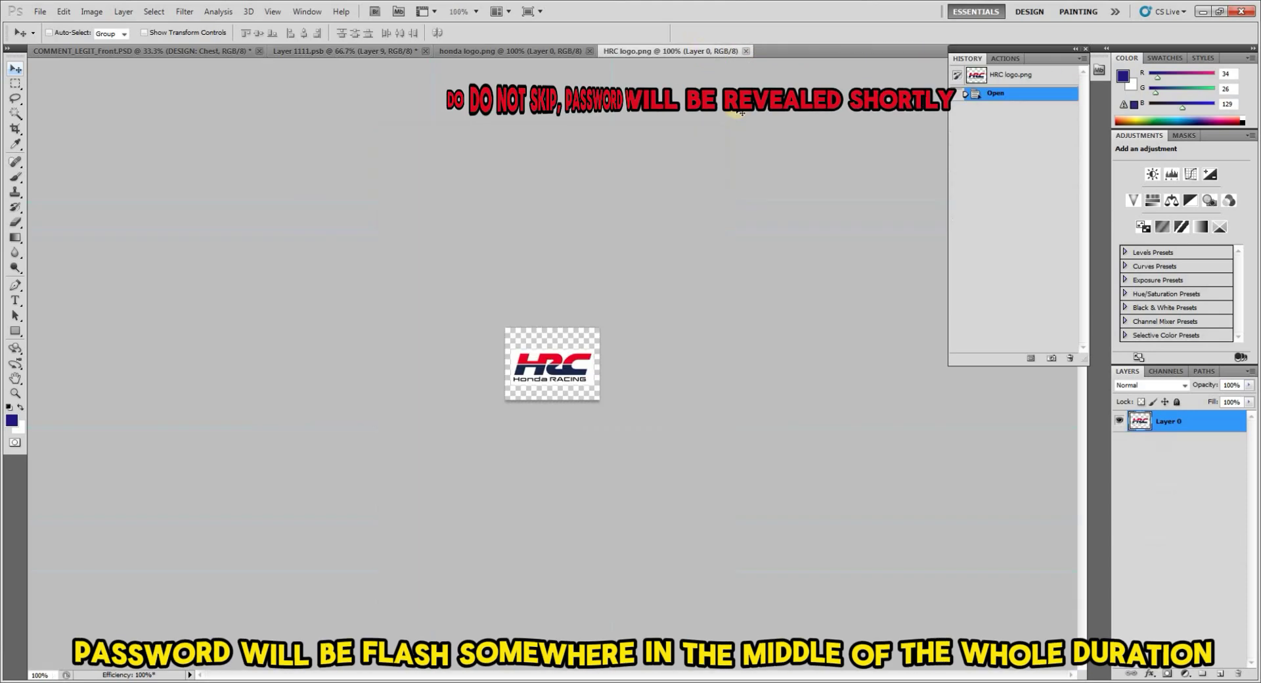
key("ctrl+w")
left_click(63, 11)
Bring repsol logo.png into the chest design and centre it on the black band.
key("ctrl+o")
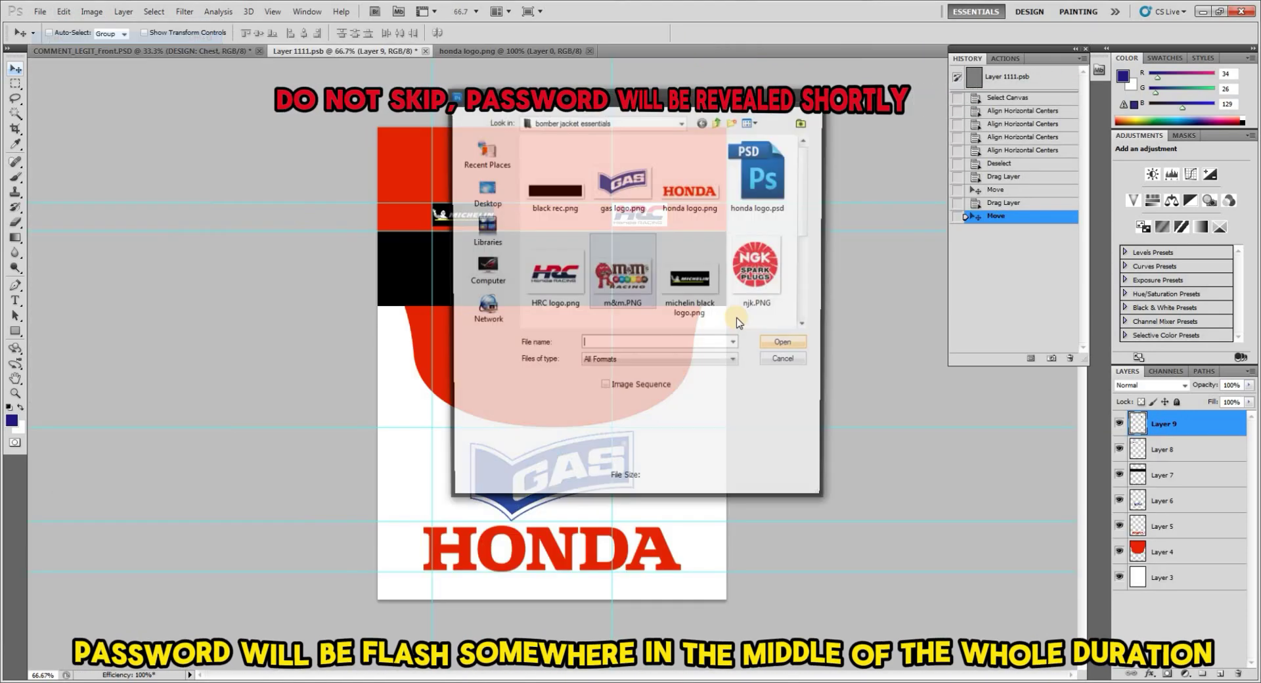
scroll(657, 230, "down", 3)
left_click(700, 243)
double_click(700, 243)
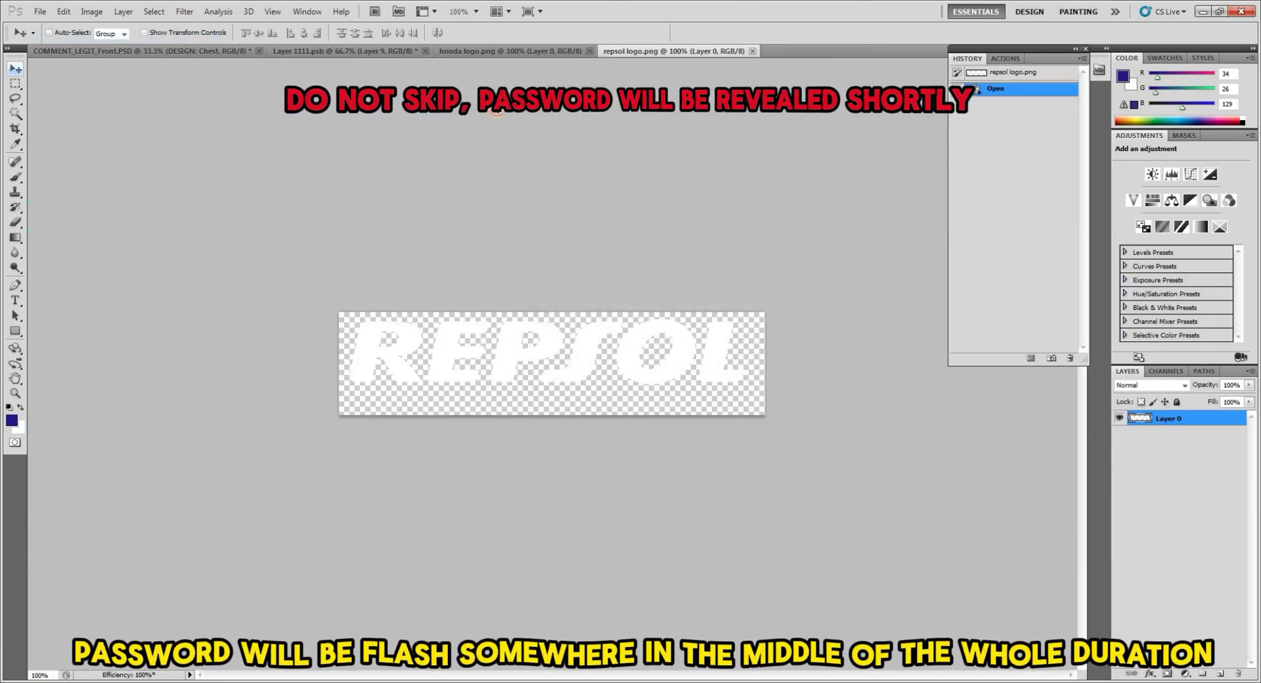
mouse_move(565, 387)
left_mouse_down()
mouse_move(557, 314)
mouse_move(585, 276)
left_mouse_up()
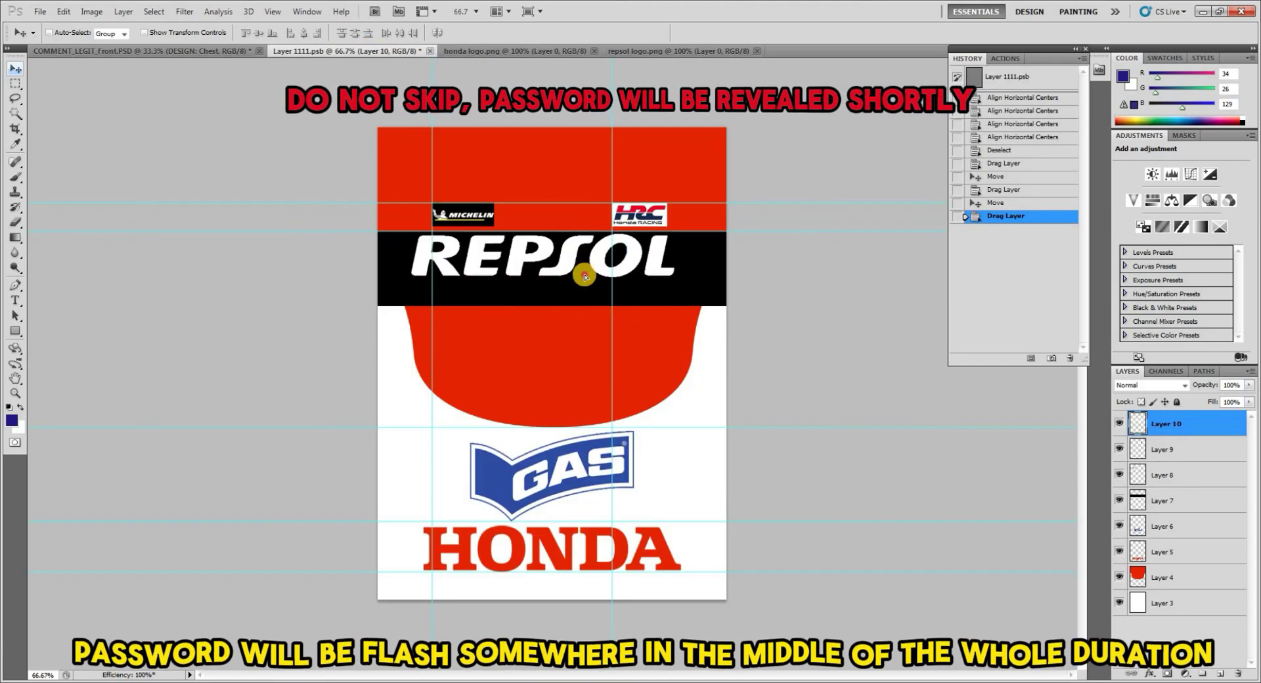
left_click(1143, 499, "ctrl")
left_click(303, 32)
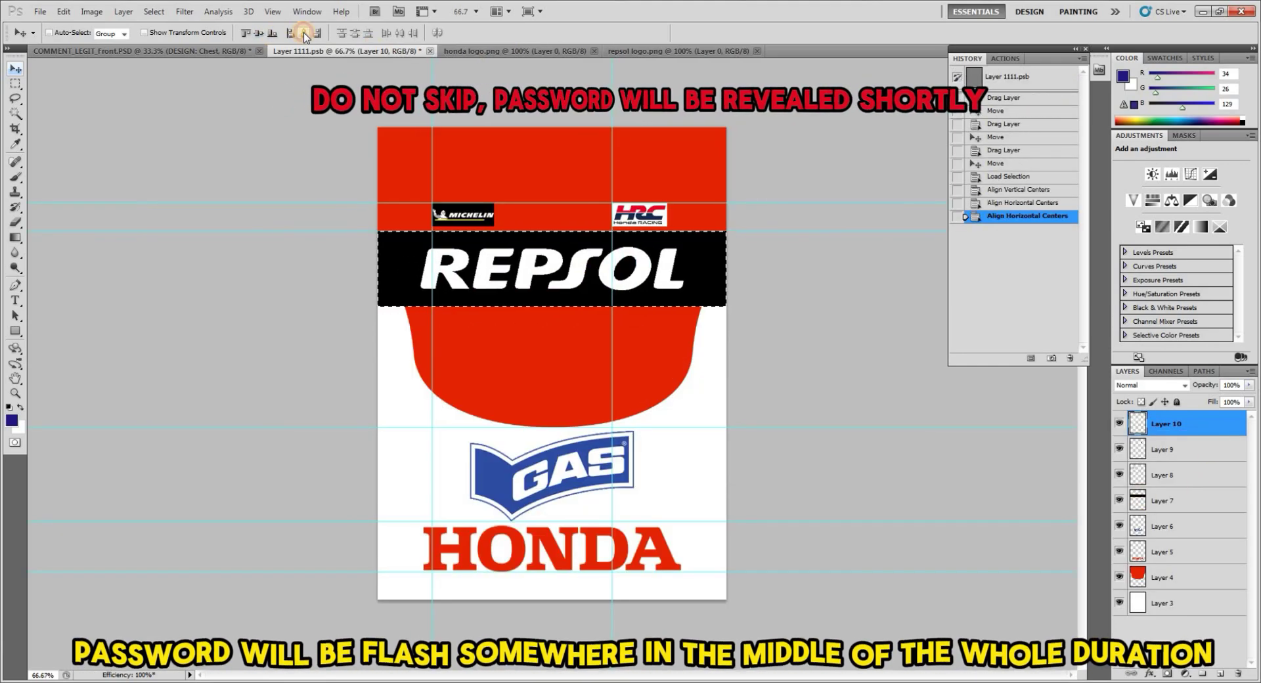
key("ctrl+d")
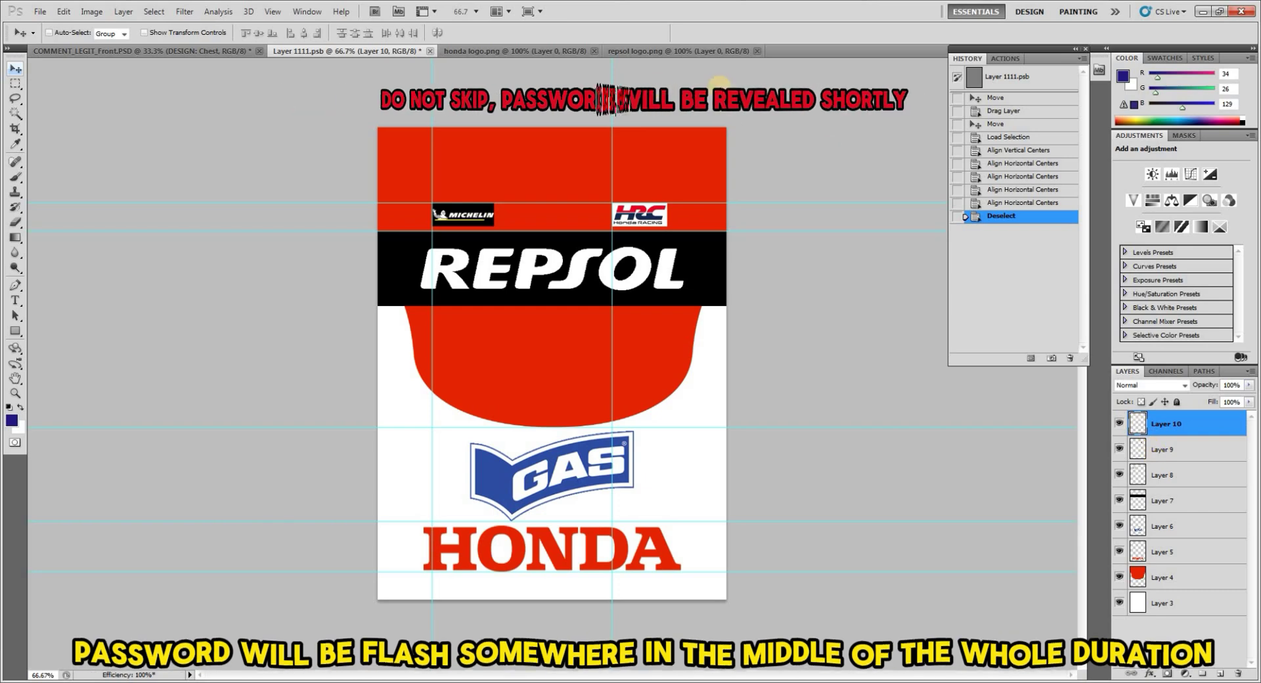
Save and close the chest design smart object and return to the jacket mockup.
left_click(431, 50)
key("Return")
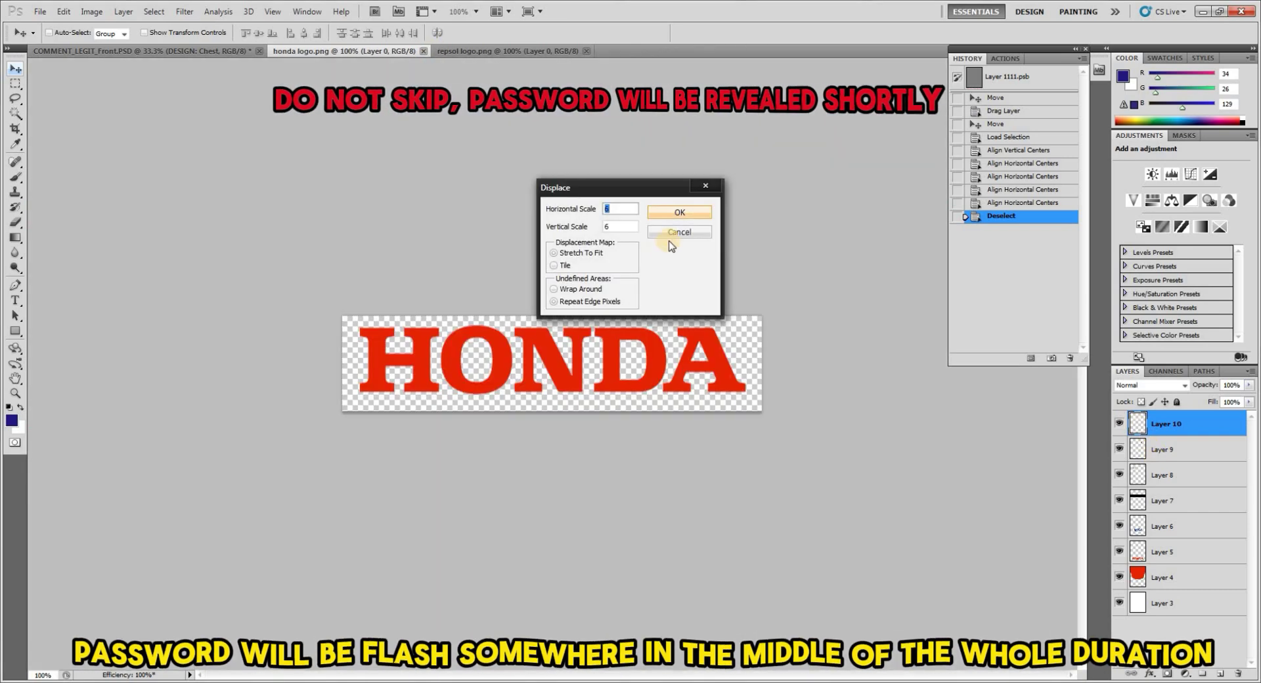
key("Return")
left_click(151, 50)
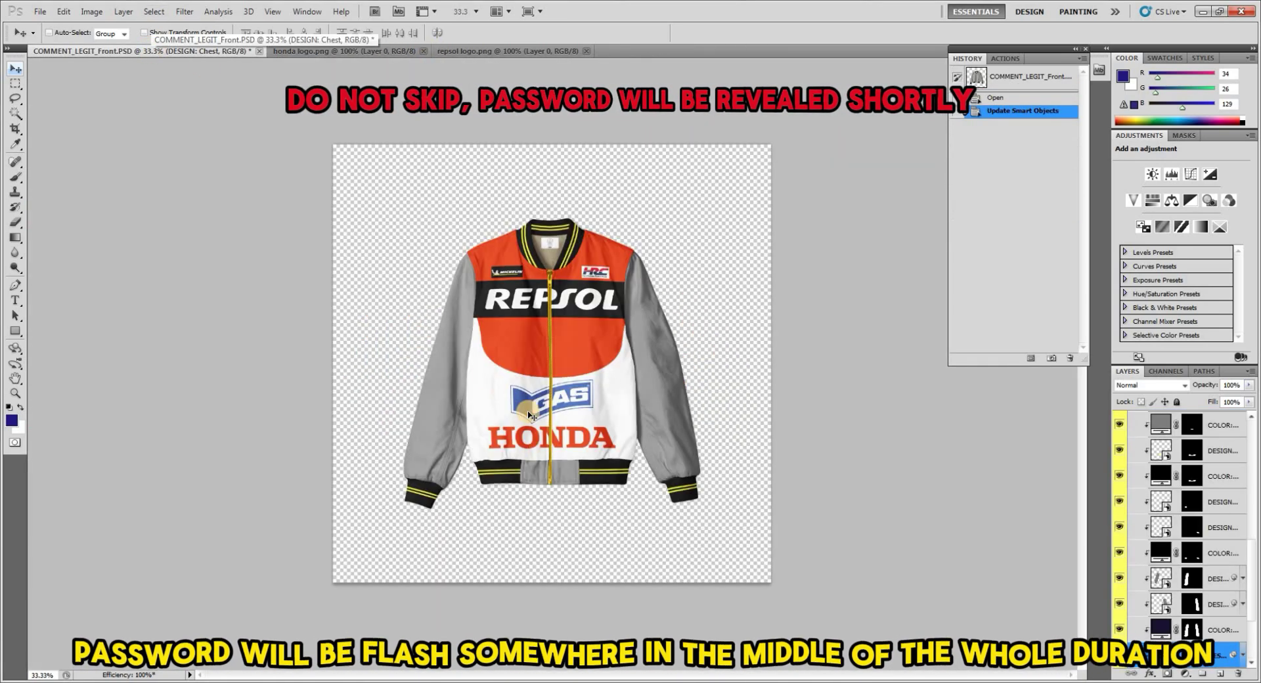
Reopen the chest design and place the swing.png curved panel along the left edge.
left_click(666, 280)
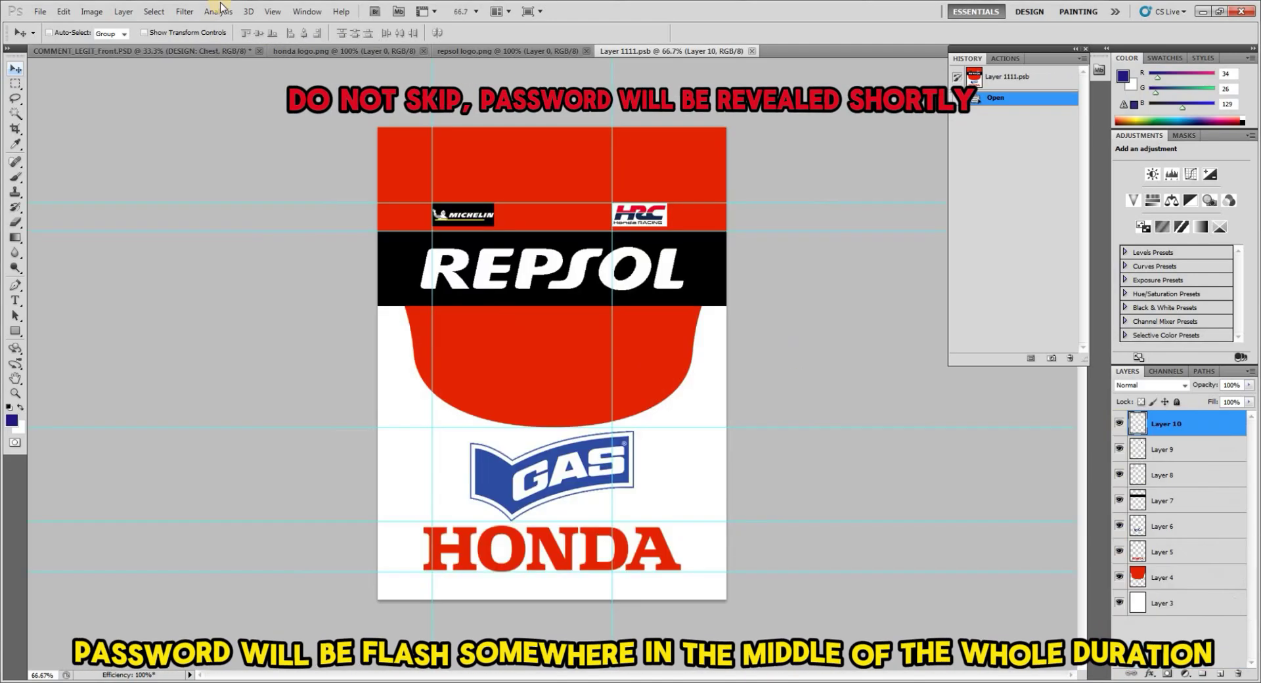
left_click(40, 11)
left_click(52, 32)
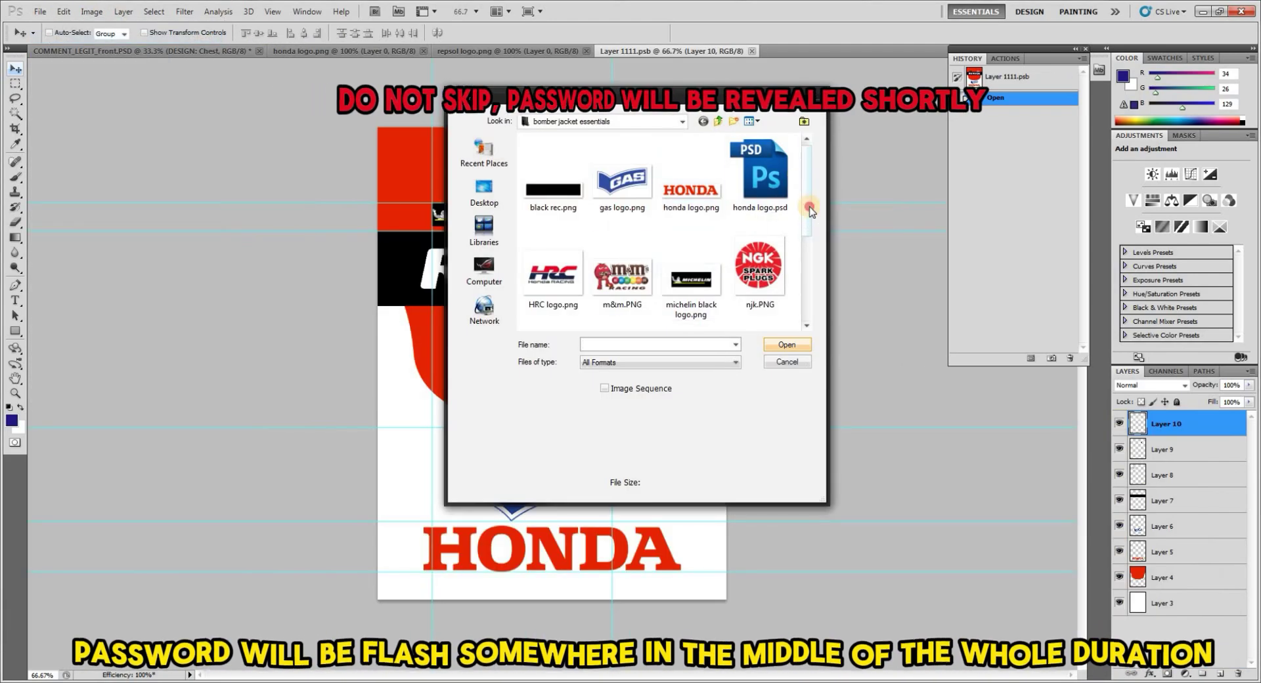
left_click_drag(810, 209, 810, 276)
double_click(553, 275)
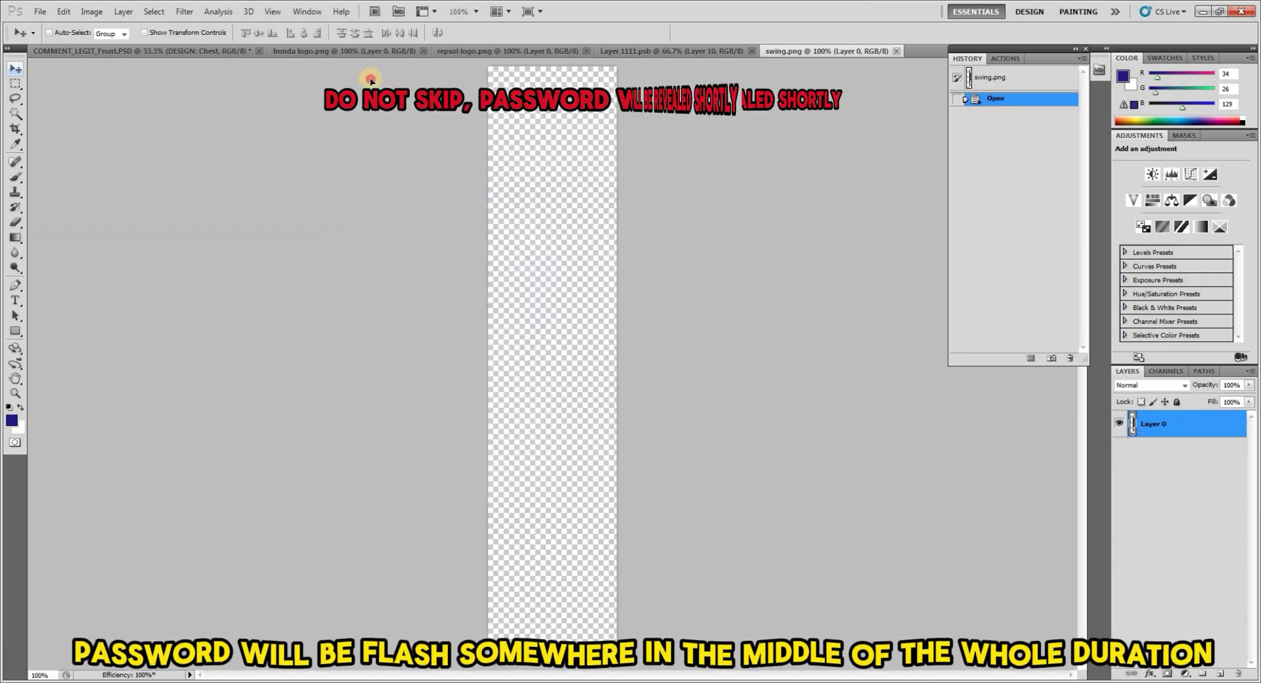
mouse_move(371, 81)
left_mouse_down()
mouse_move(412, 397)
mouse_move(389, 352)
left_mouse_up()
key("ctrl+t")
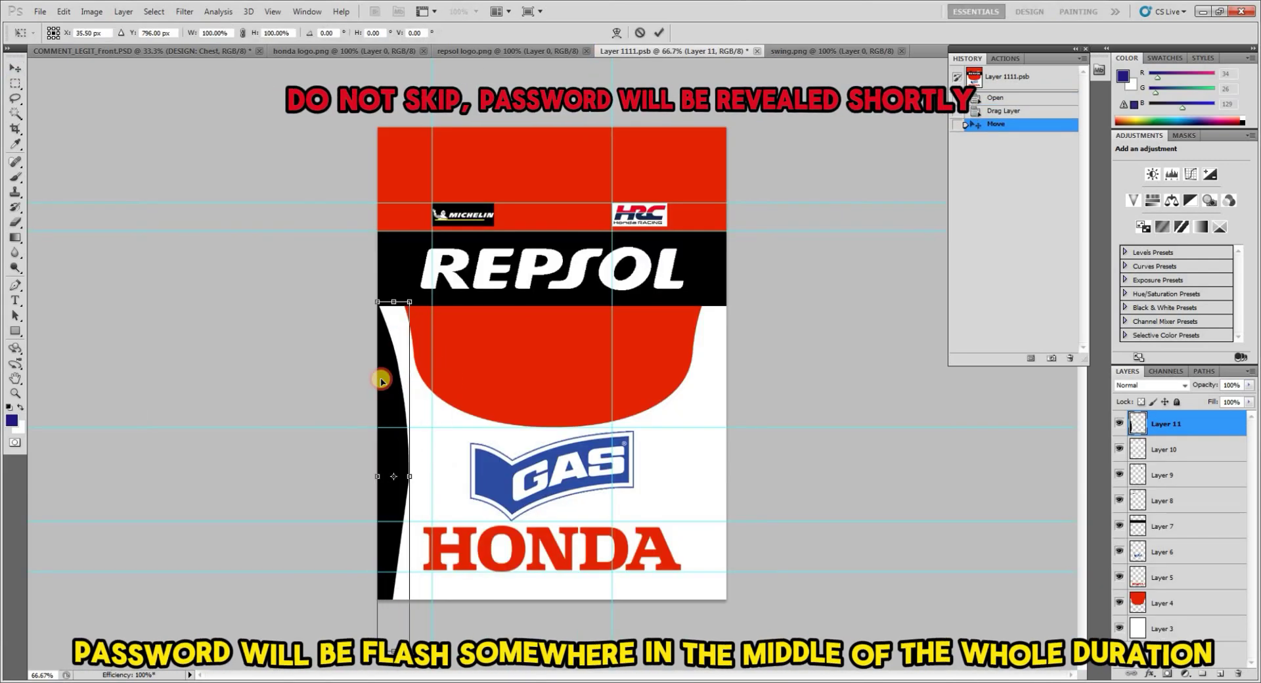
key("Up")
key("Up")
key("Up")
key("Up")
key("Up")
key("Up")
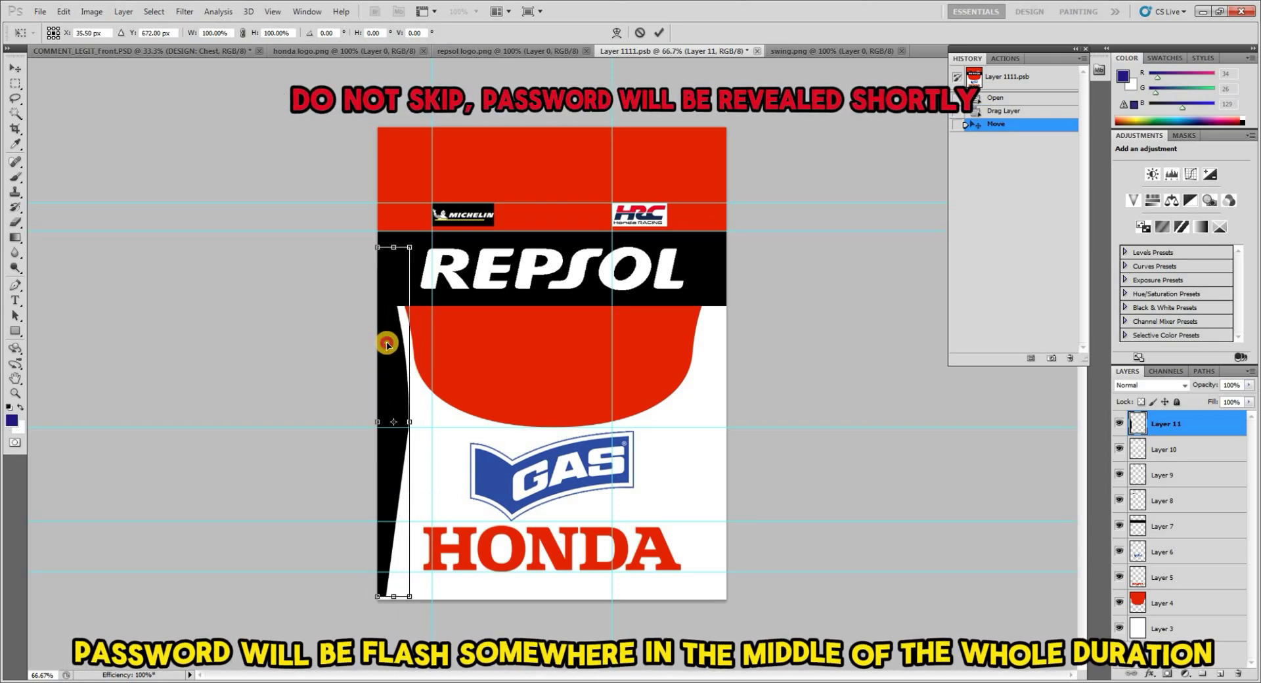
Duplicate the swing panel, move it to the right edge and flip it horizontally.
key("Return")
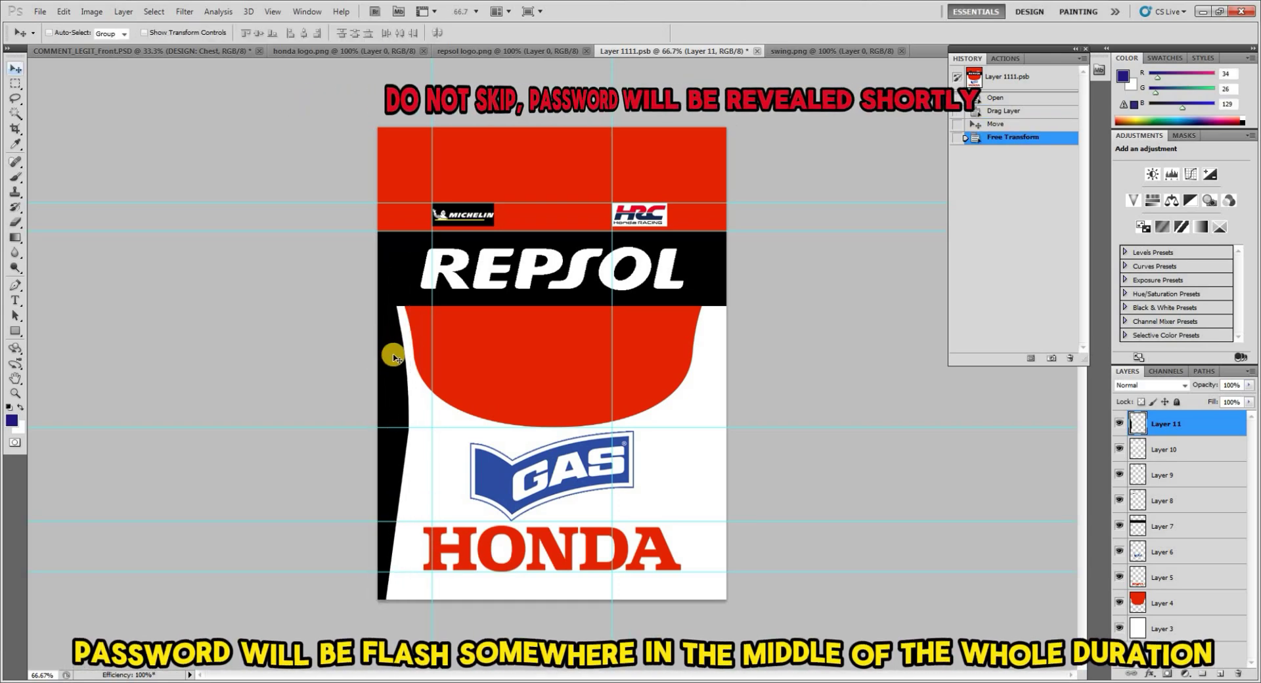
left_click_drag(392, 353, 690, 367)
key("ctrl+t")
right_click(690, 367)
left_click(697, 549)
key("Return")
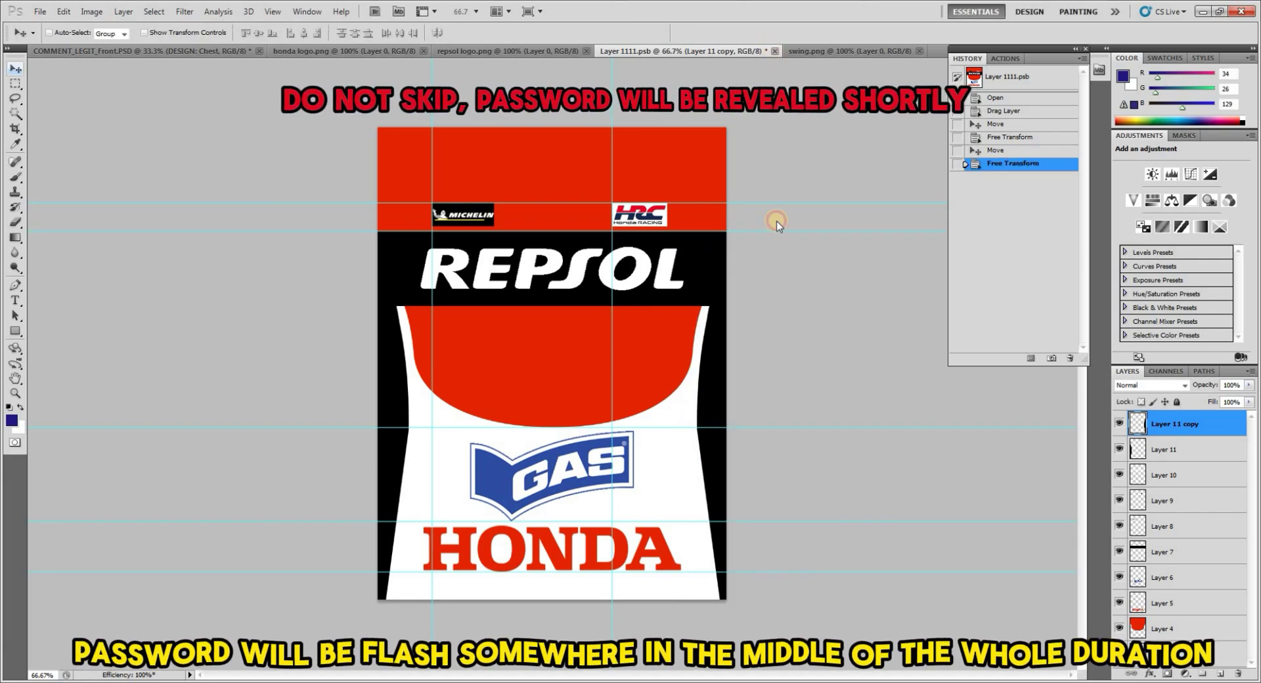
Set the foreground colour to red, then save and close the chest design into the mockup.
key("ctrl+w")
left_click(675, 260)
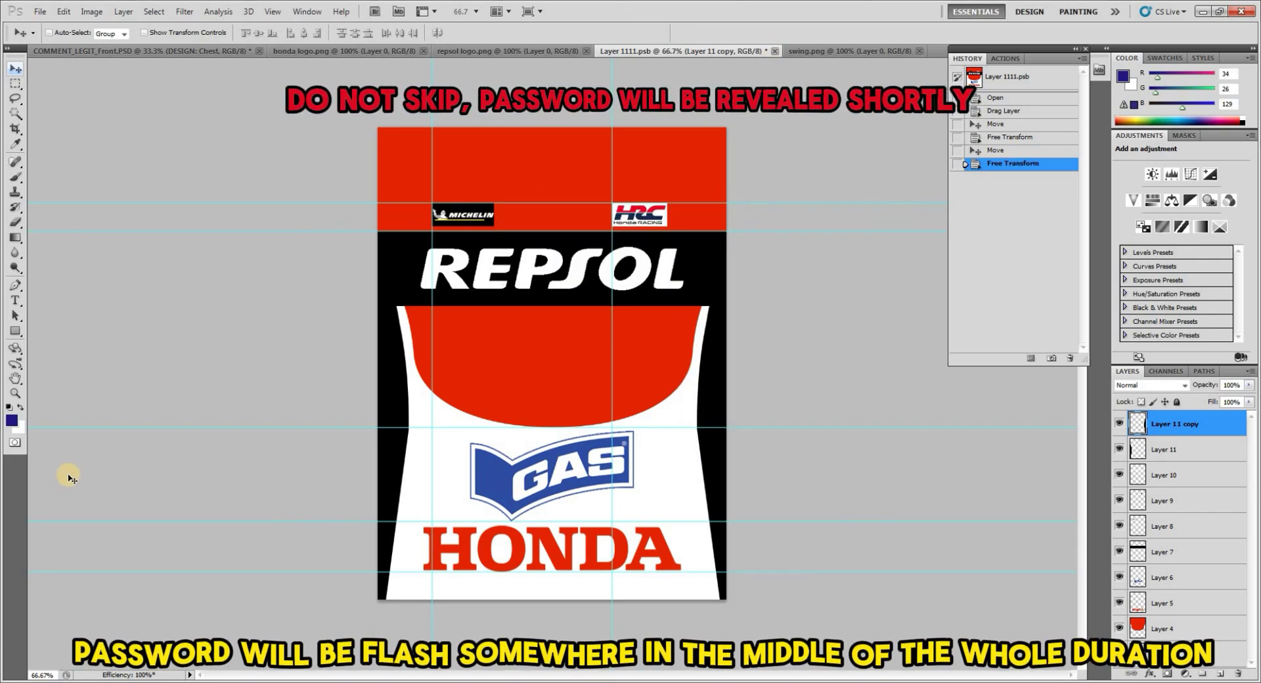
left_click(11, 420)
left_click(552, 165)
key("Return")
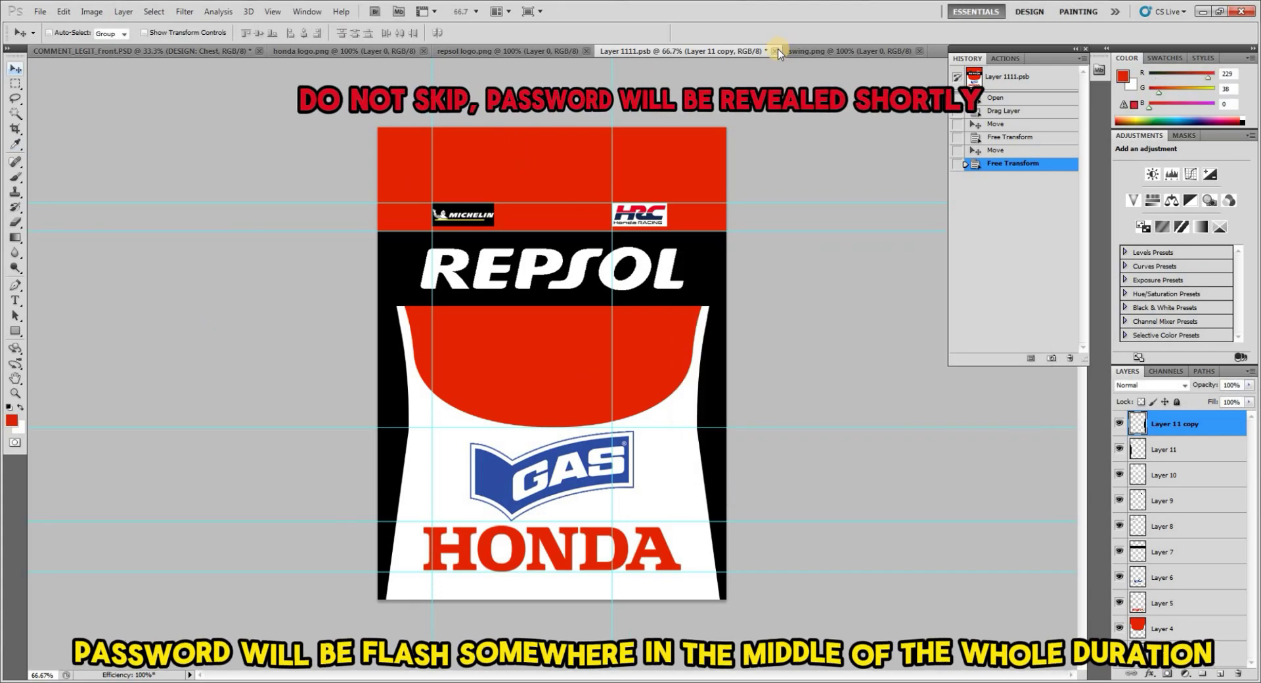
left_click(776, 51)
left_click(582, 261)
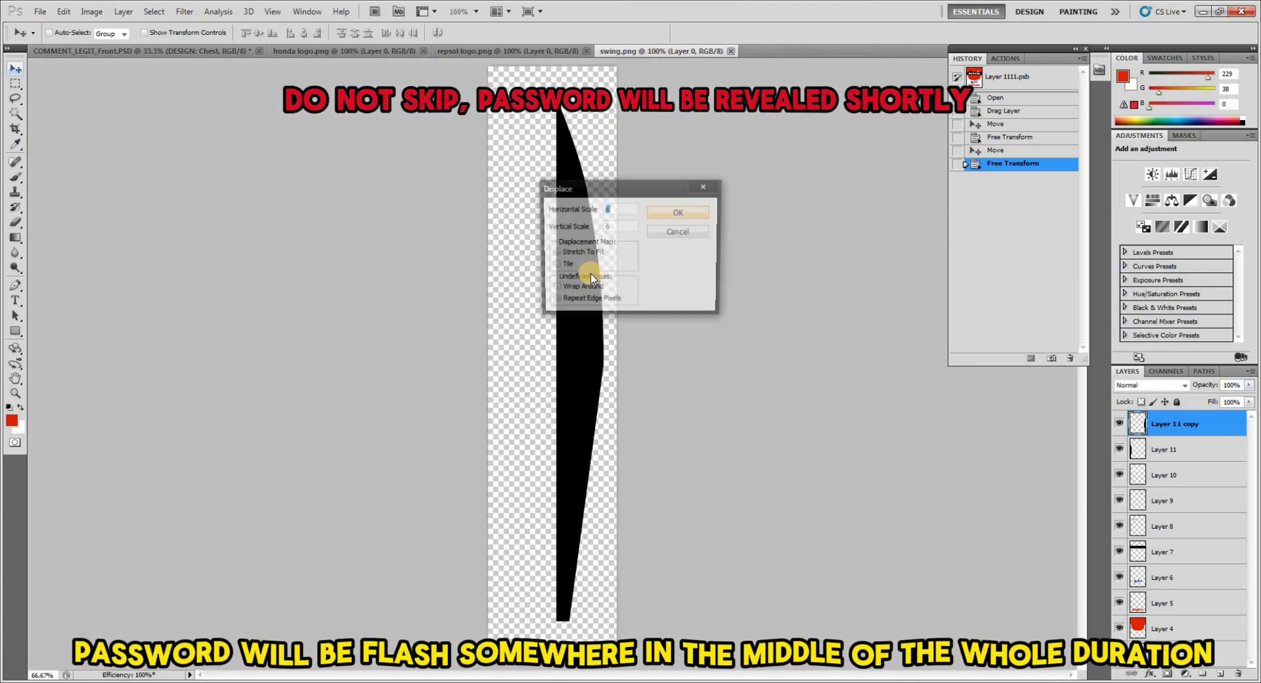
left_click(68, 51)
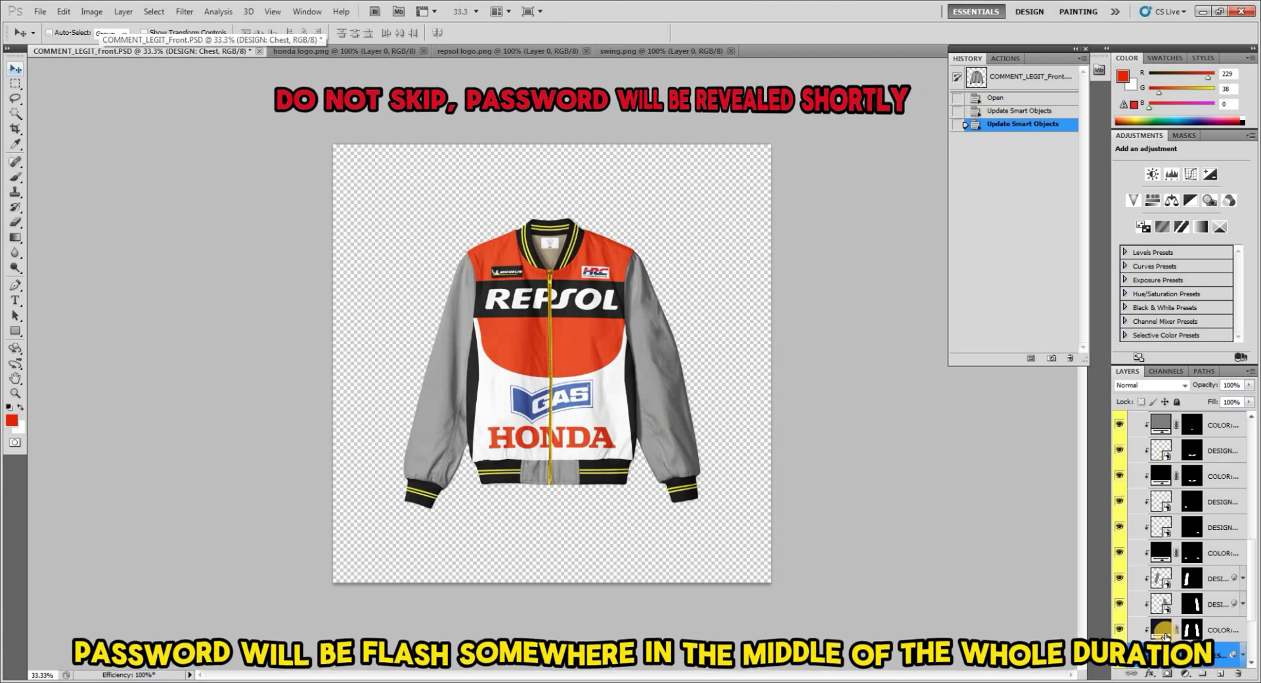
Open the left sleeve smart object, fill it white and select its top down to the guide.
double_click(1158, 580)
key("Return")
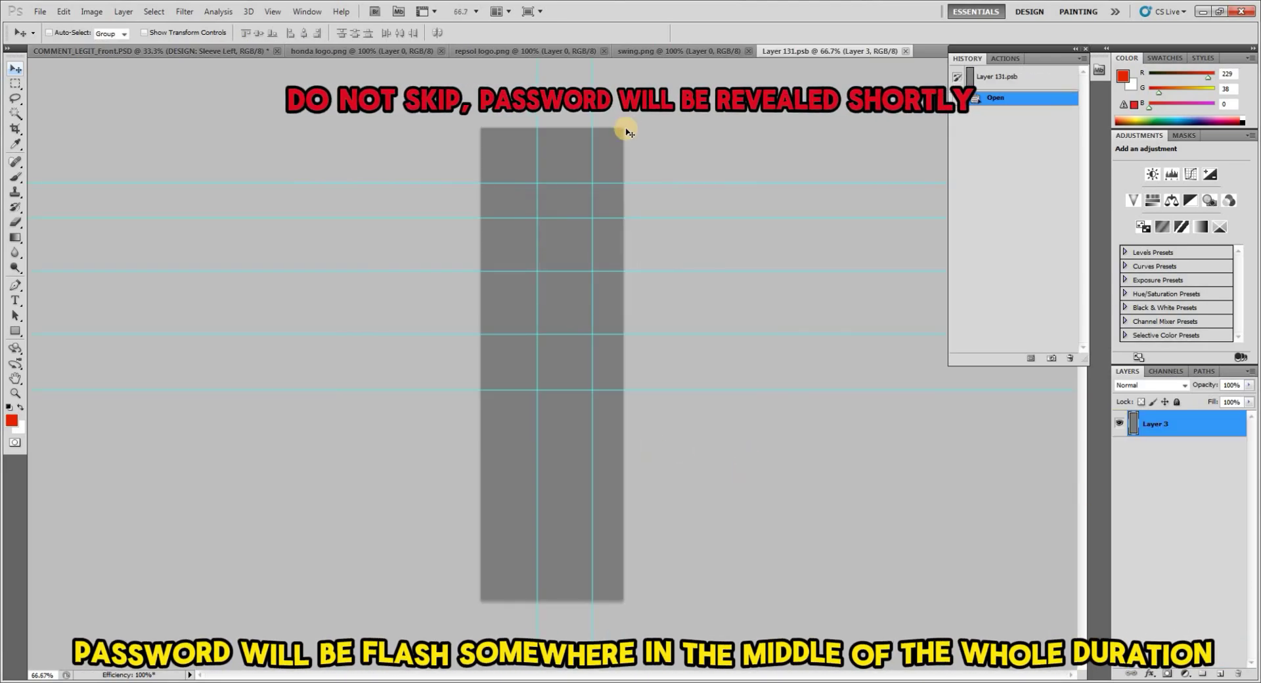
key("ctrl+BackSpace")
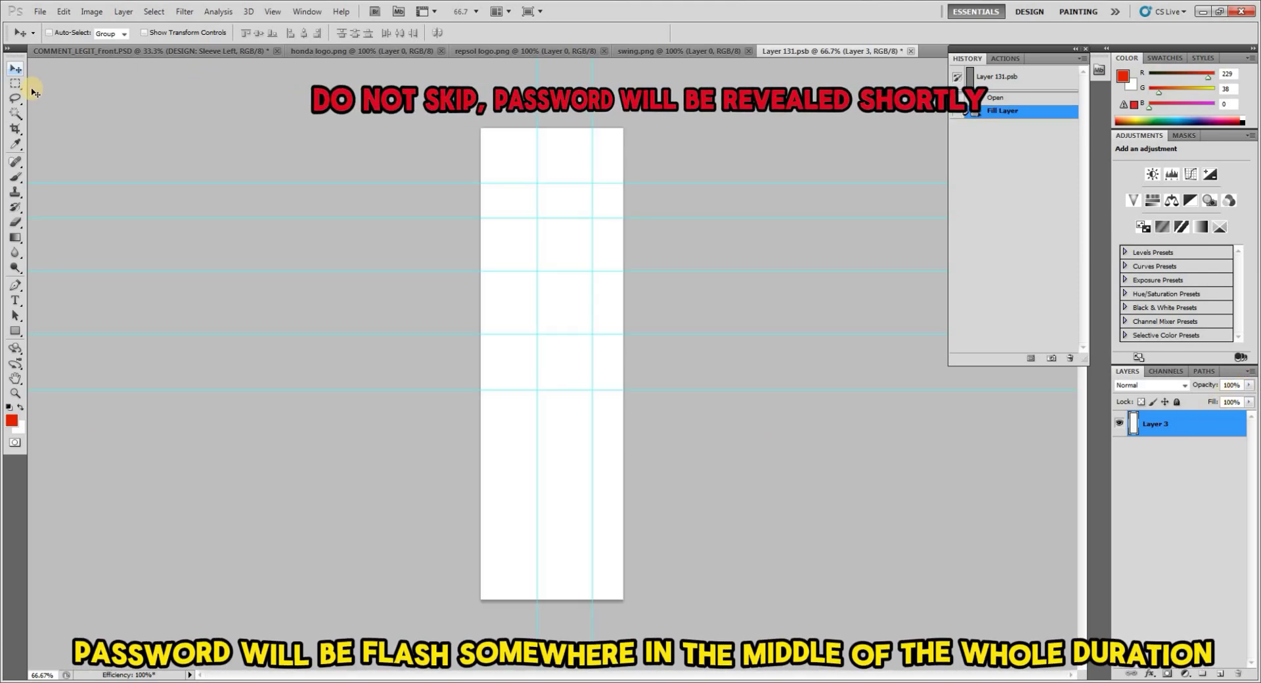
key("m")
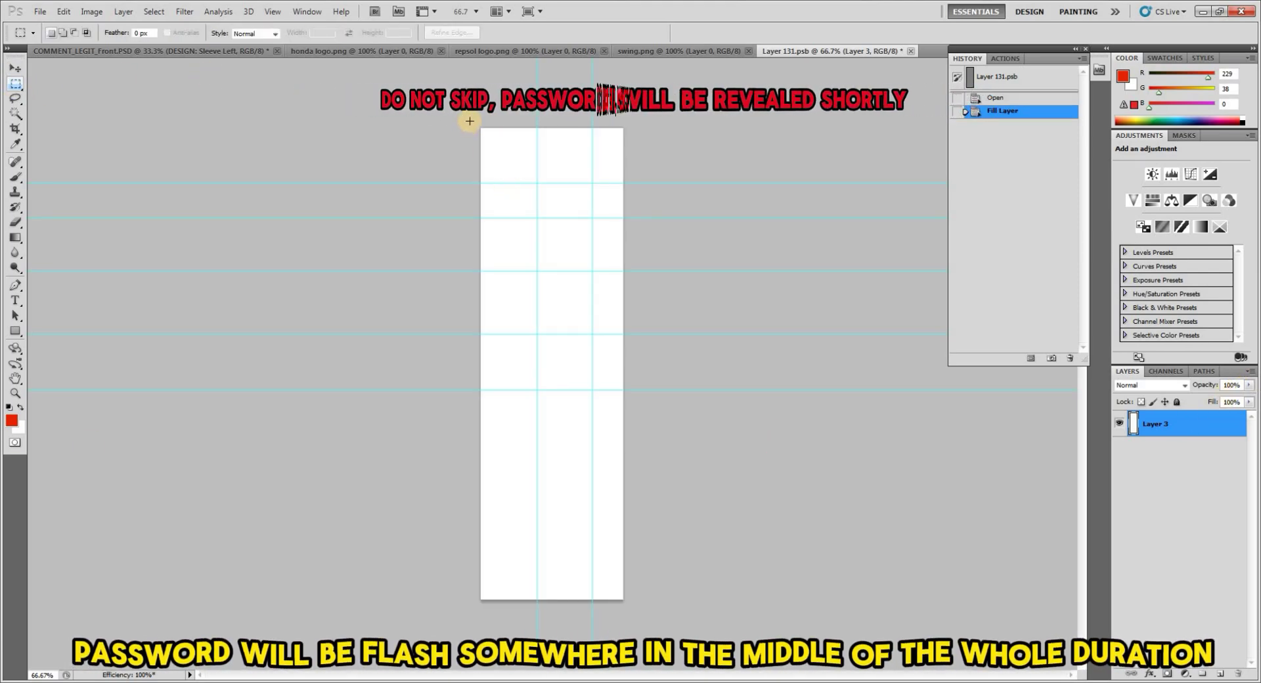
left_click_drag(469, 119, 626, 212)
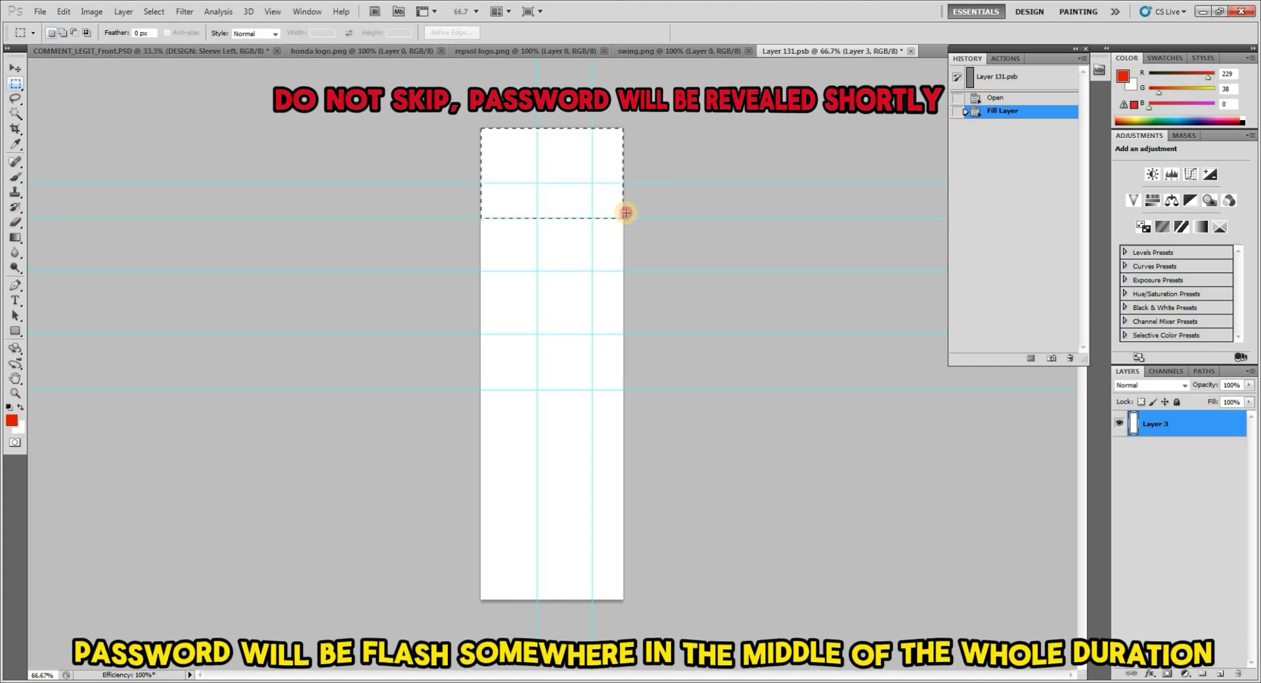
left_click_drag(626, 213, 630, 215)
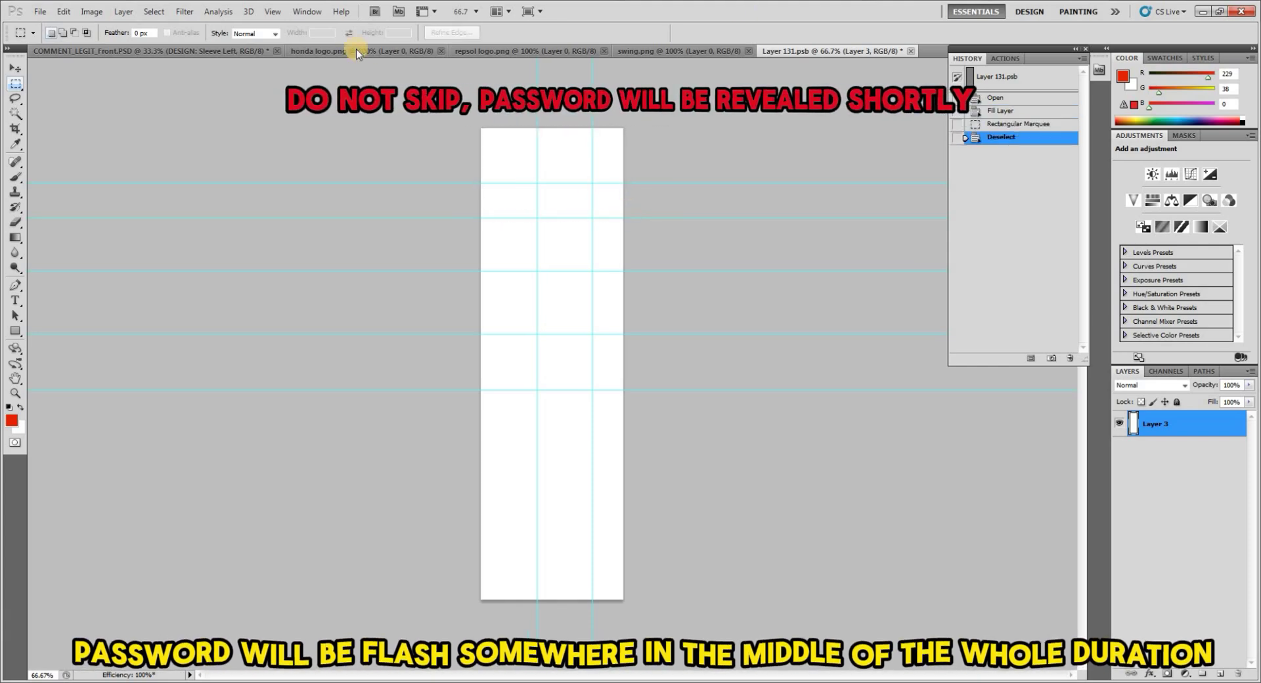
Bring sleeve_shape.PNG into Layer 131.psb and snap the black stripe to the guides.
left_click(41, 11)
left_click(52, 38)
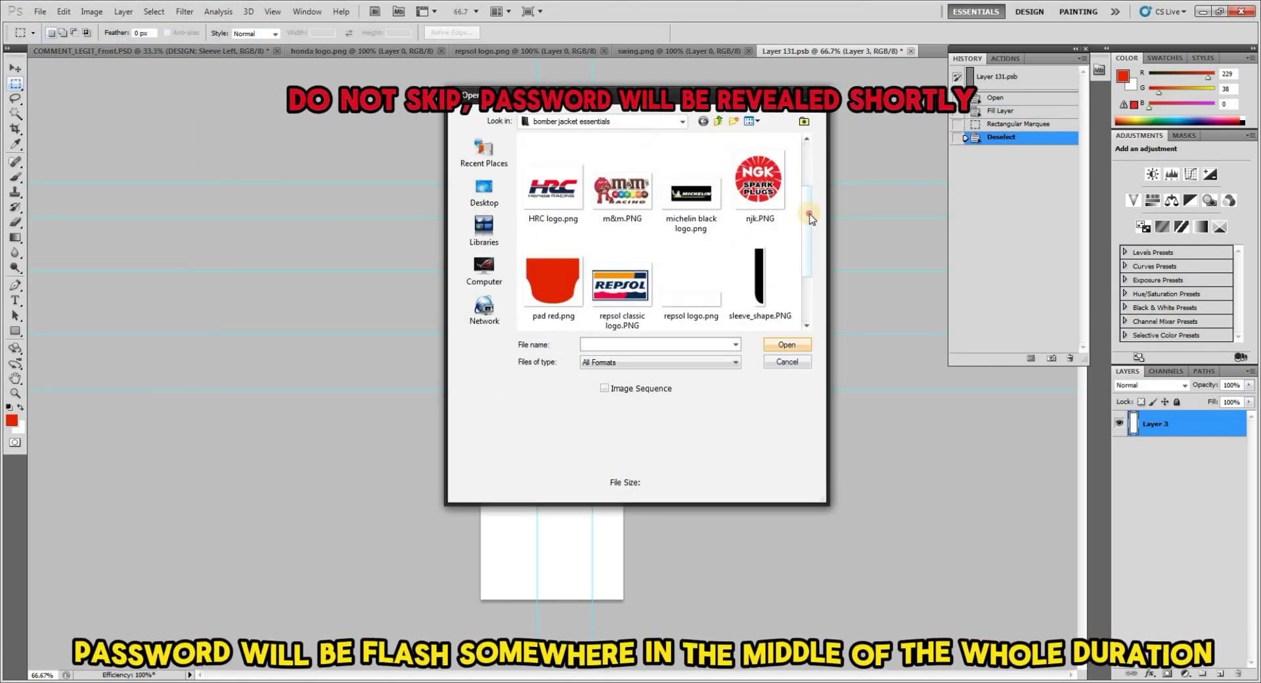
double_click(760, 280)
key("v")
mouse_move(557, 174)
left_mouse_down()
mouse_move(520, 316)
mouse_move(546, 295)
left_mouse_up()
left_click_drag(531, 414, 562, 326)
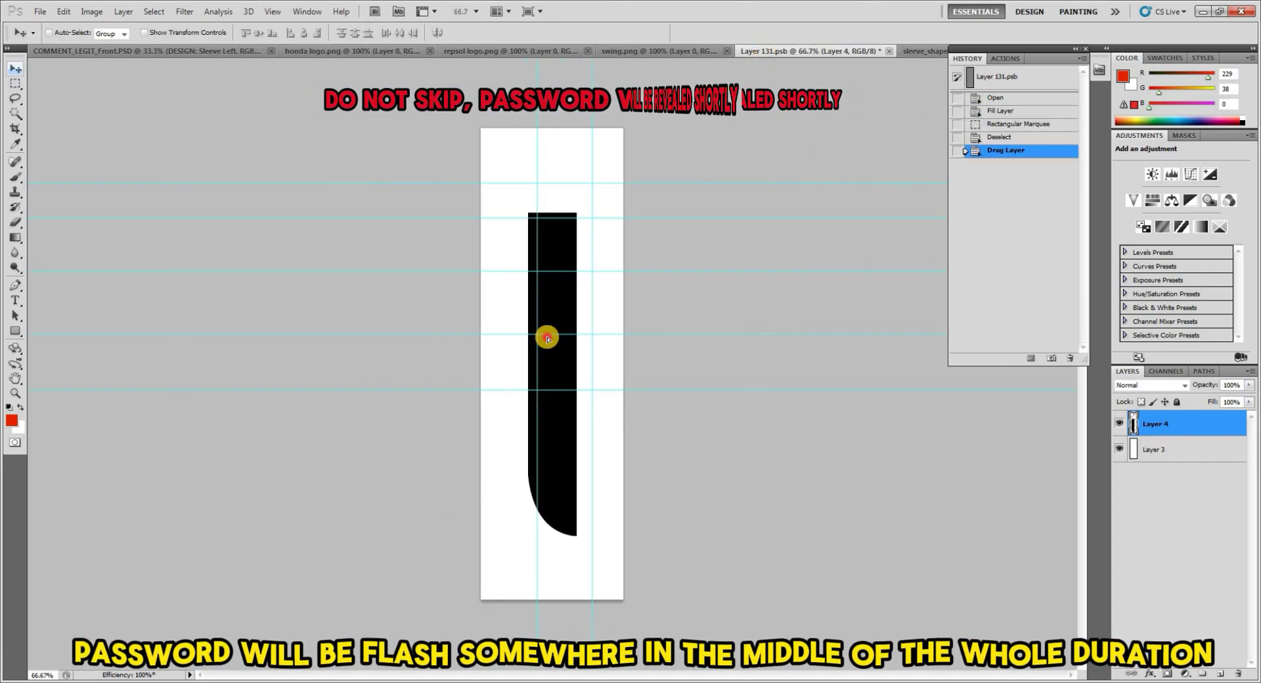
Close the sleeve shape, swing, repsol and other unused image documents.
left_click(918, 51)
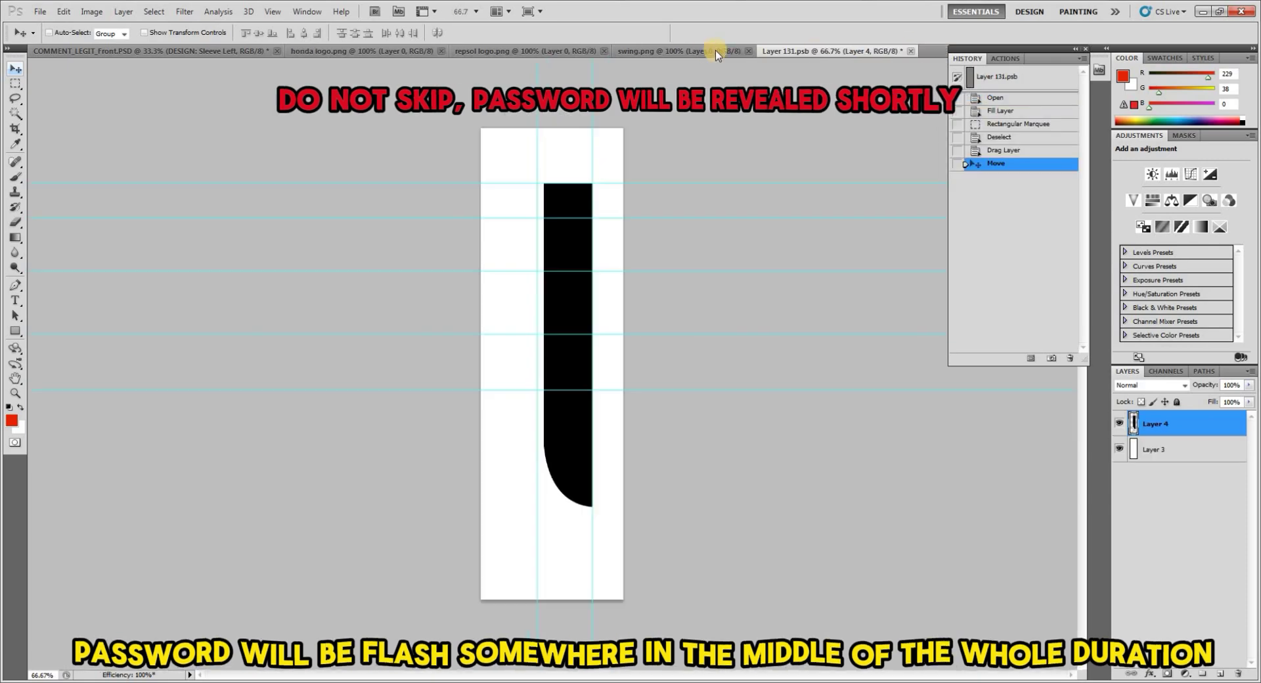
left_click(727, 50)
left_click(546, 51)
left_click(190, 49)
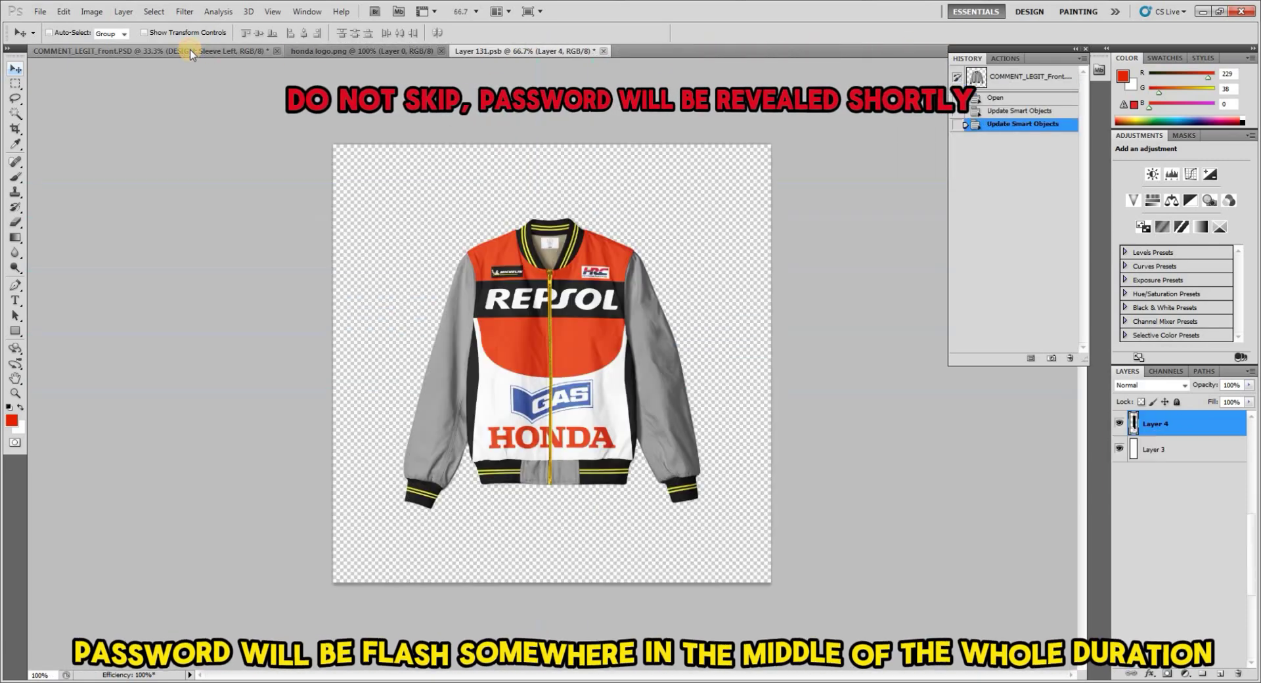
left_click(604, 50)
Open m&m.PNG, njk.PNG and repsol classic logo.PNG together.
left_click(526, 51)
left_click(40, 11)
left_click(53, 38)
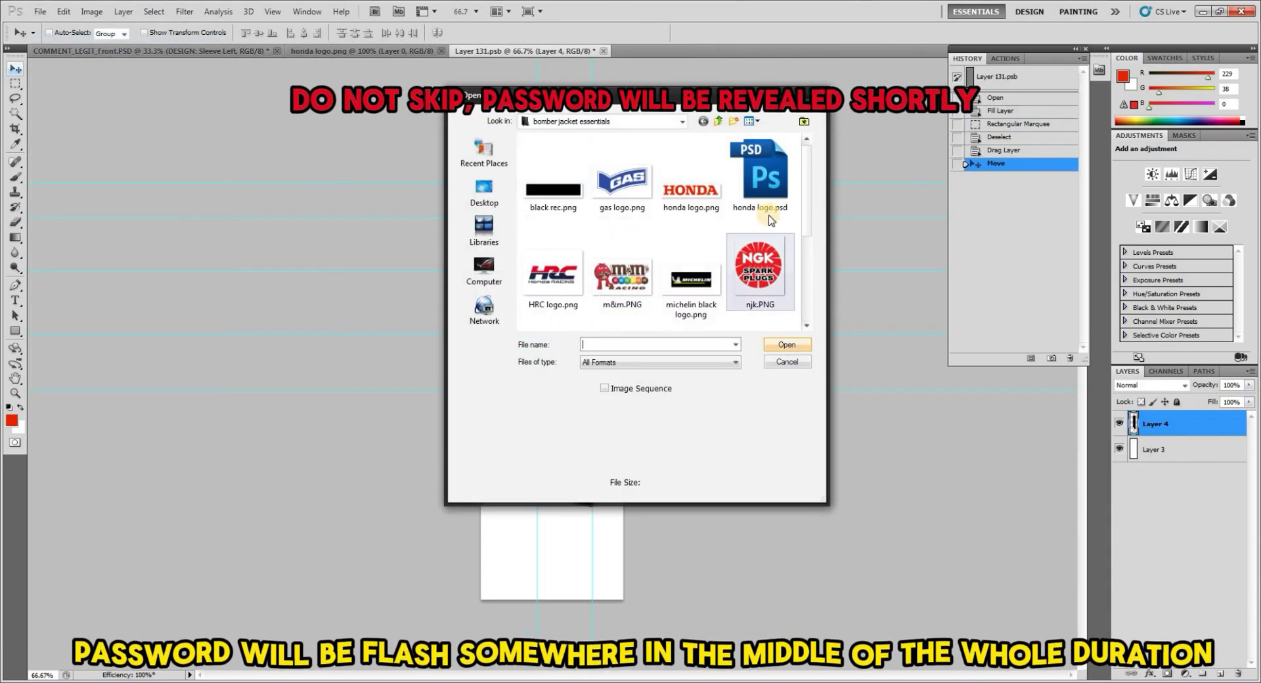
left_click(759, 273)
left_click(623, 273, "ctrl")
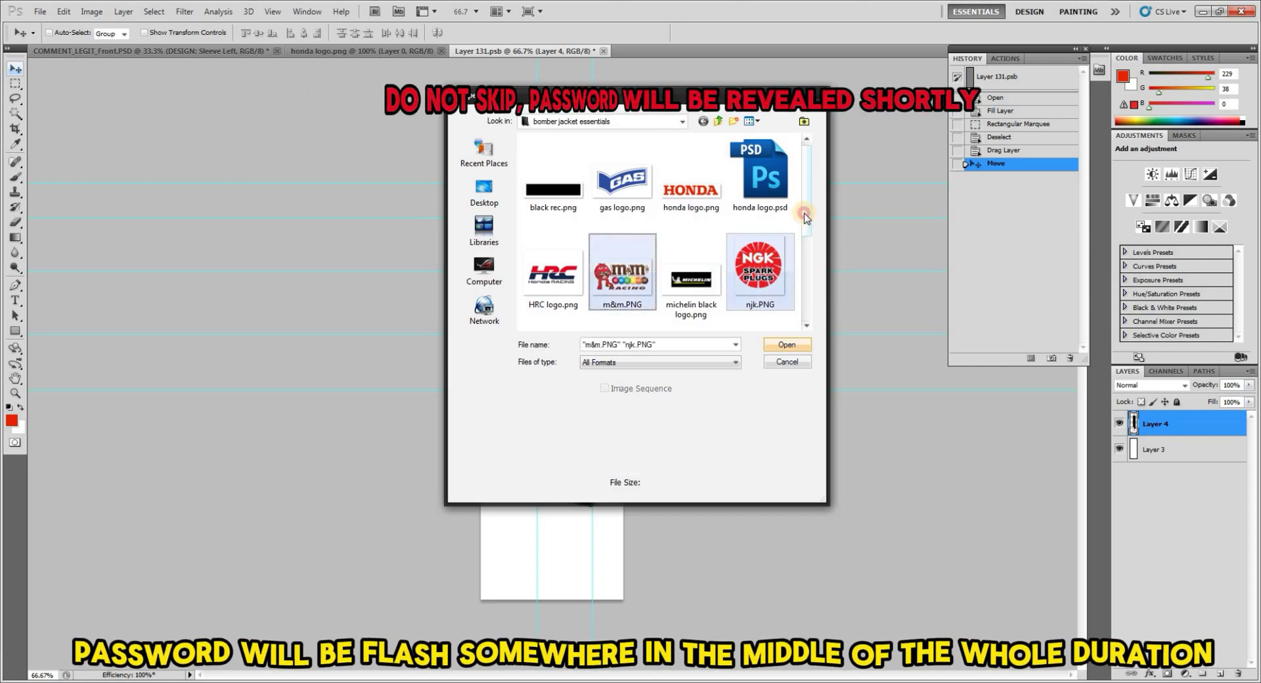
scroll(740, 188, "down", 3)
left_click(623, 262, "ctrl")
left_click(787, 344)
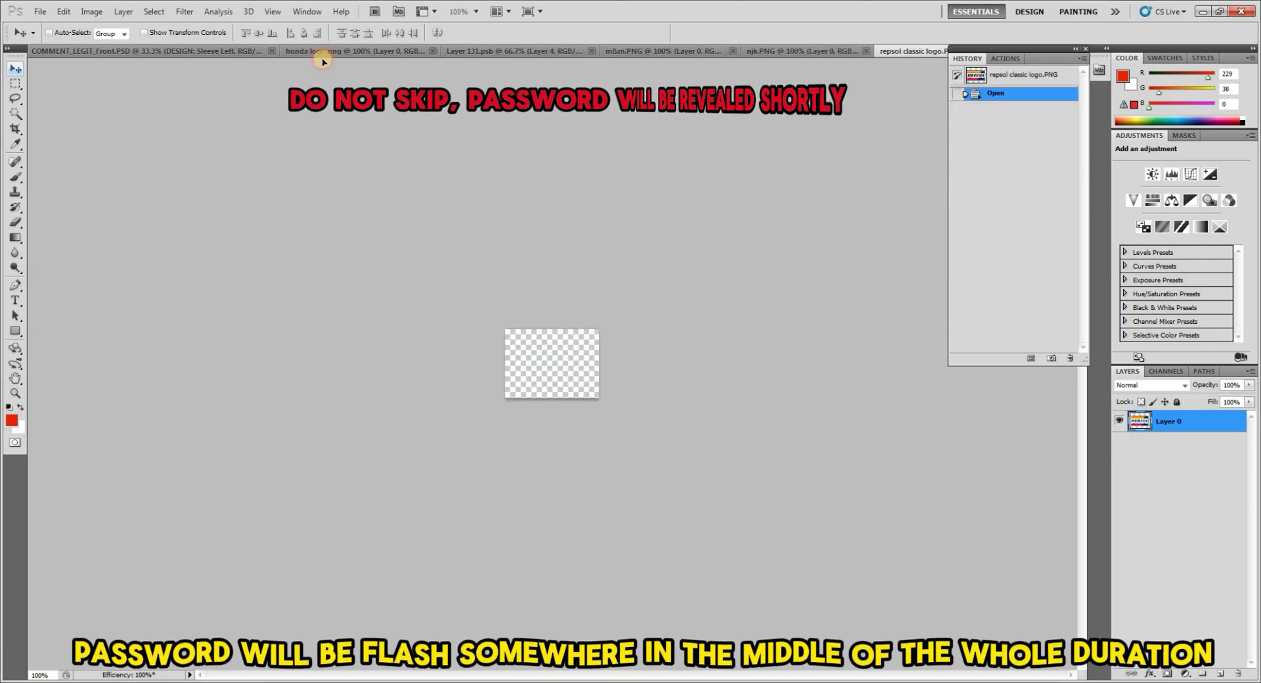
Stack classic Repsol at top, m&m in the middle and NGK below on the sleeve.
mouse_move(519, 57)
left_mouse_down()
mouse_move(503, 316)
mouse_move(534, 195)
mouse_move(519, 220)
mouse_move(531, 225)
left_mouse_up()
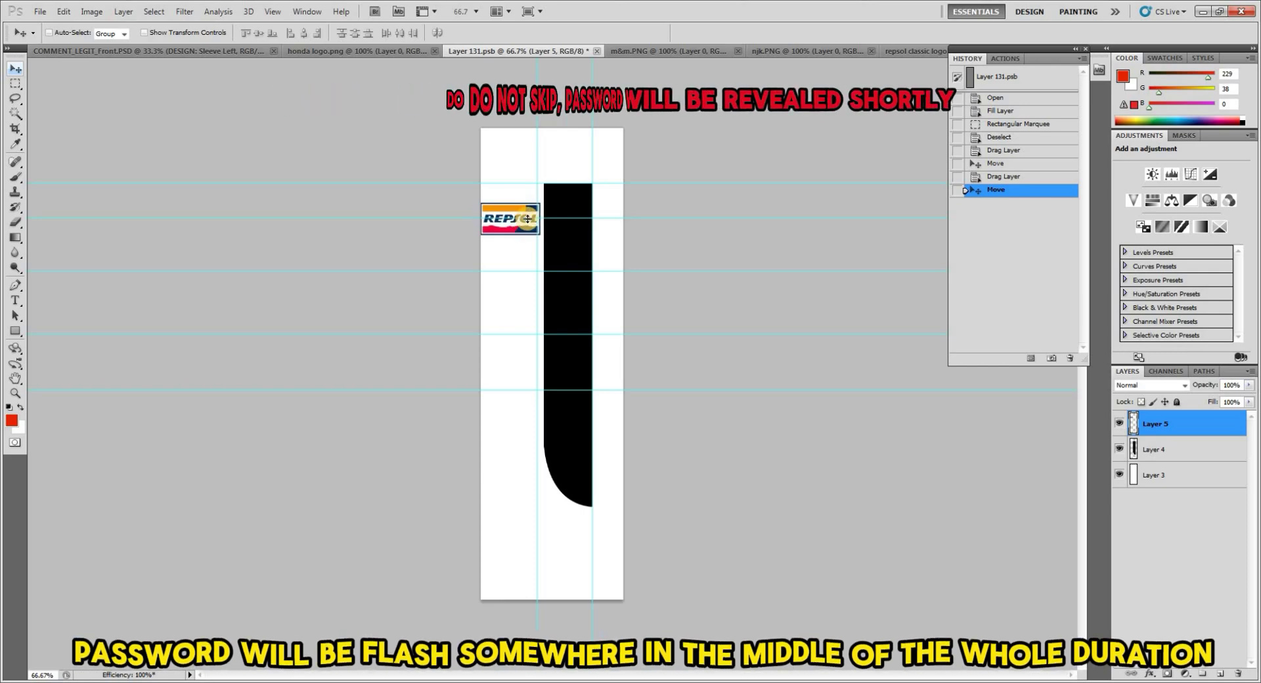
left_click(876, 49)
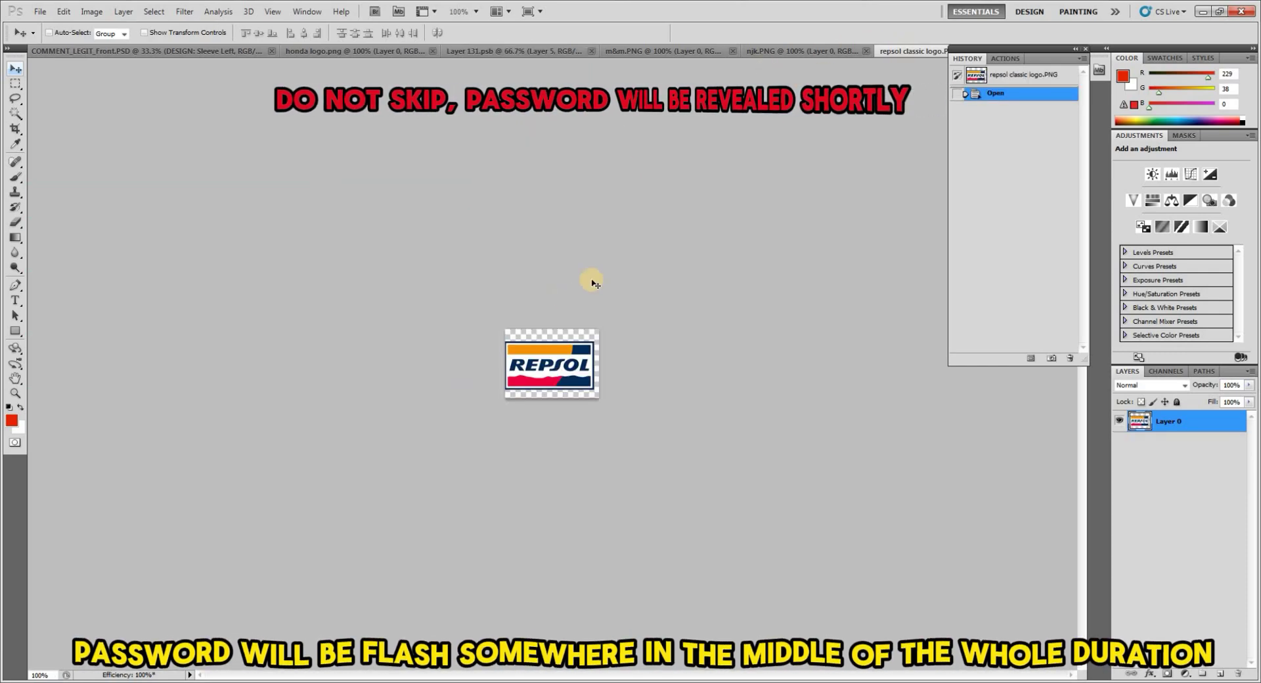
left_click(821, 51)
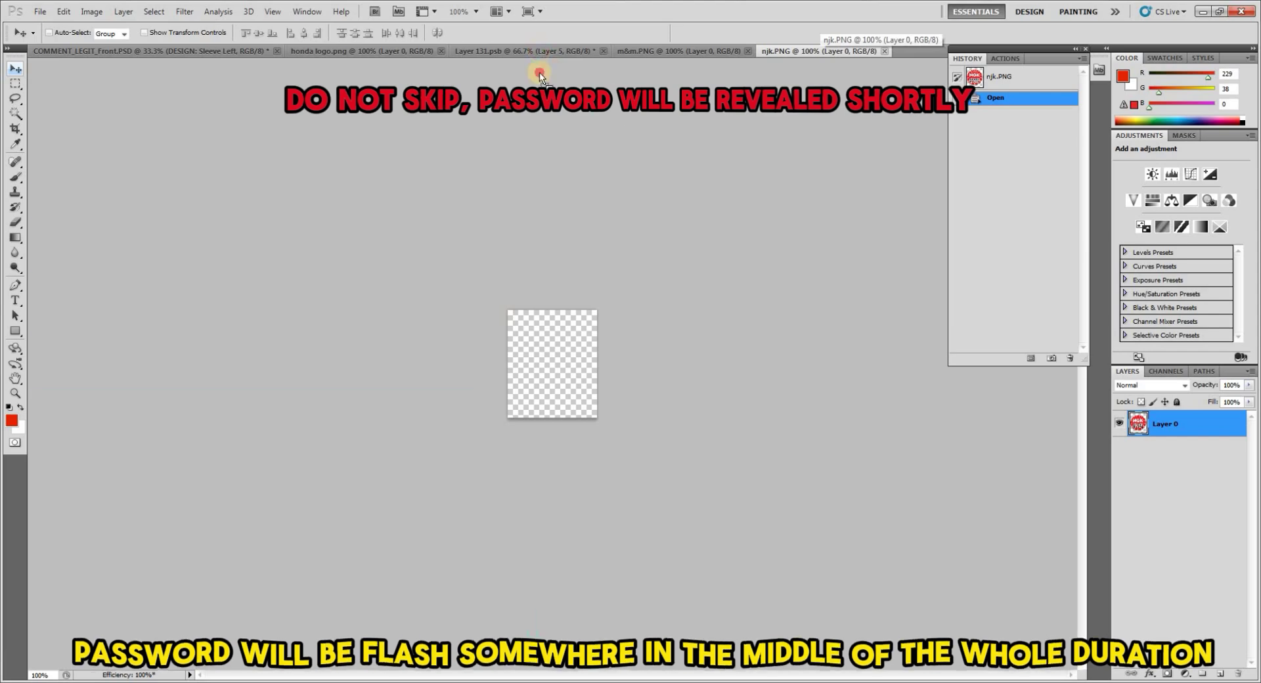
left_click_drag(540, 76, 519, 353)
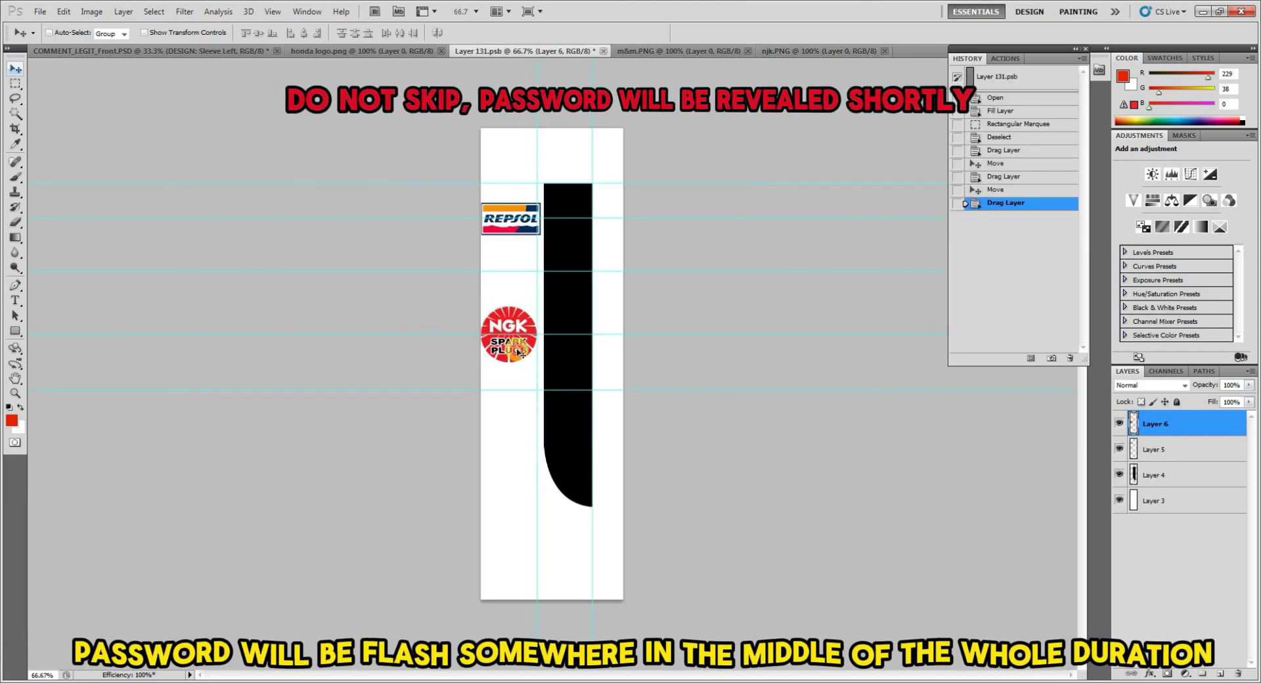
left_click(821, 50)
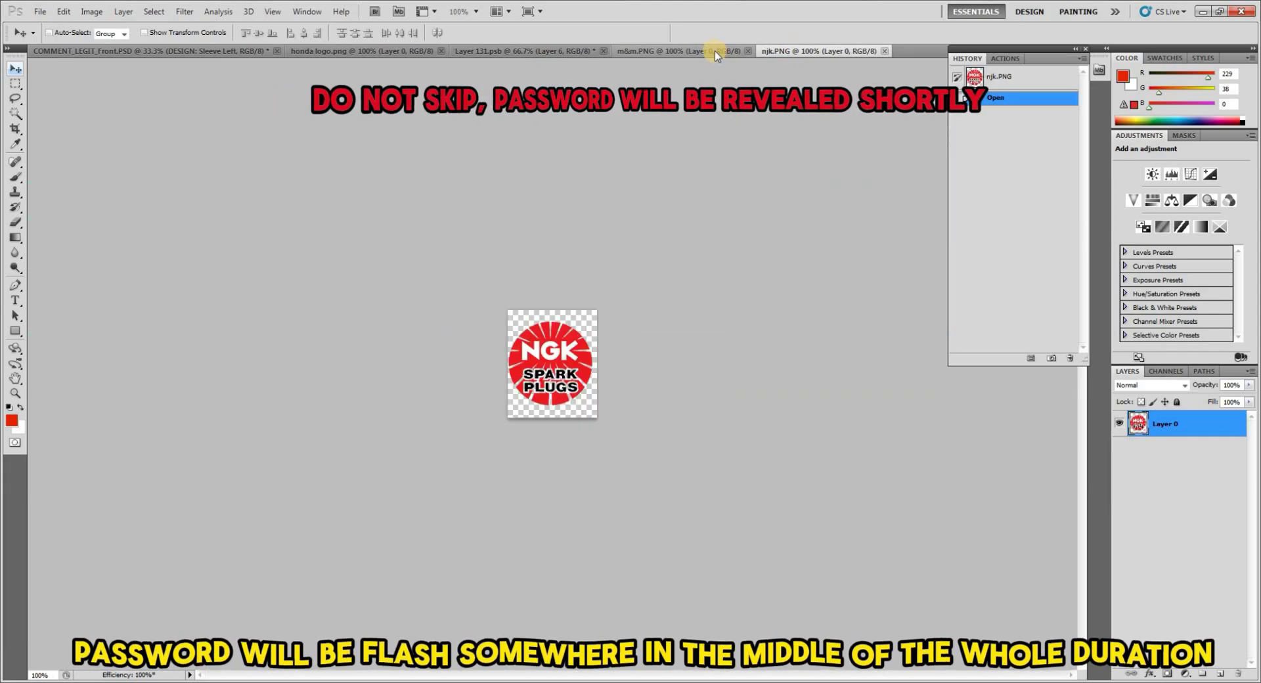
key("ctrl+w")
left_click_drag(568, 353, 513, 273)
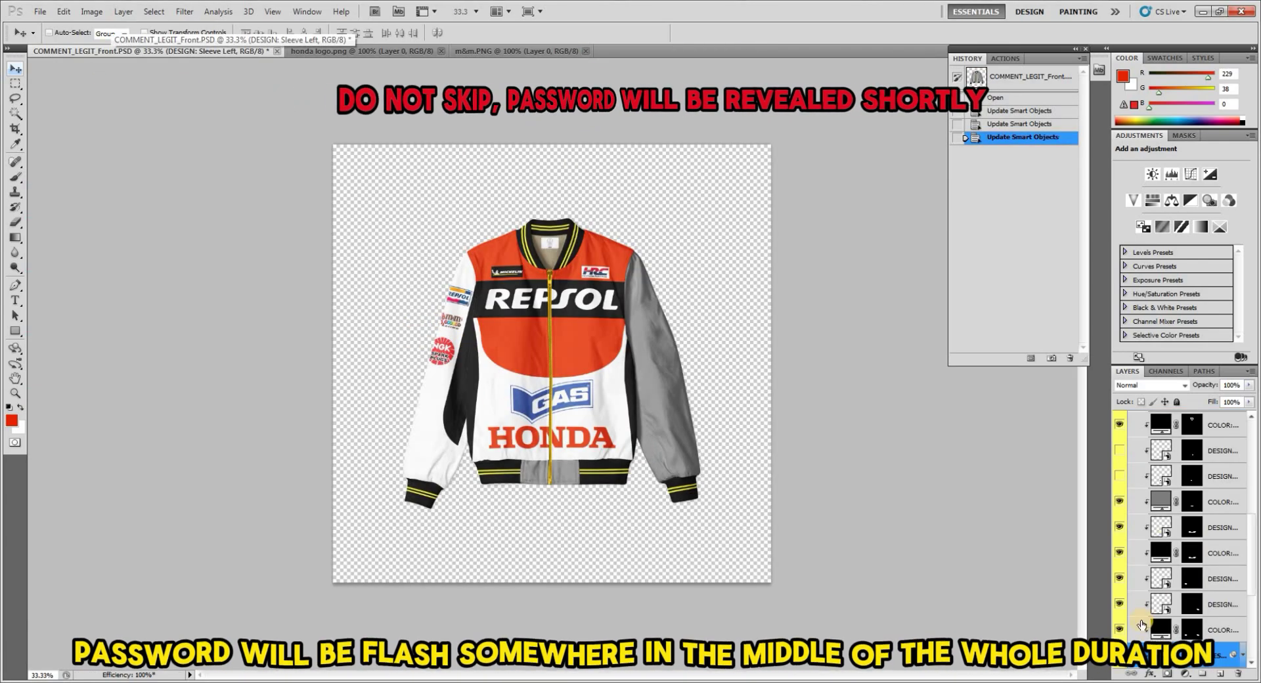
Place the red HONDA logo on the lower sleeve, rotated 90° to run vertically.
double_click(1160, 627)
key("Return")
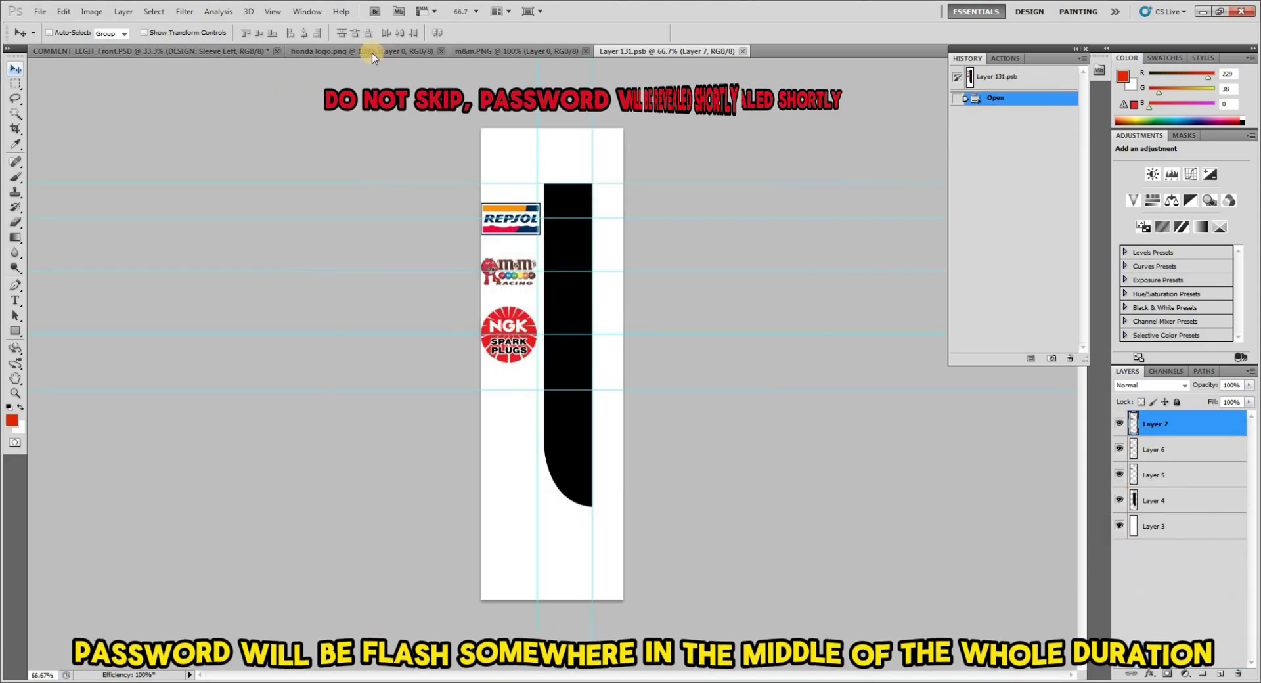
left_click(372, 52)
left_click_drag(586, 414, 545, 349)
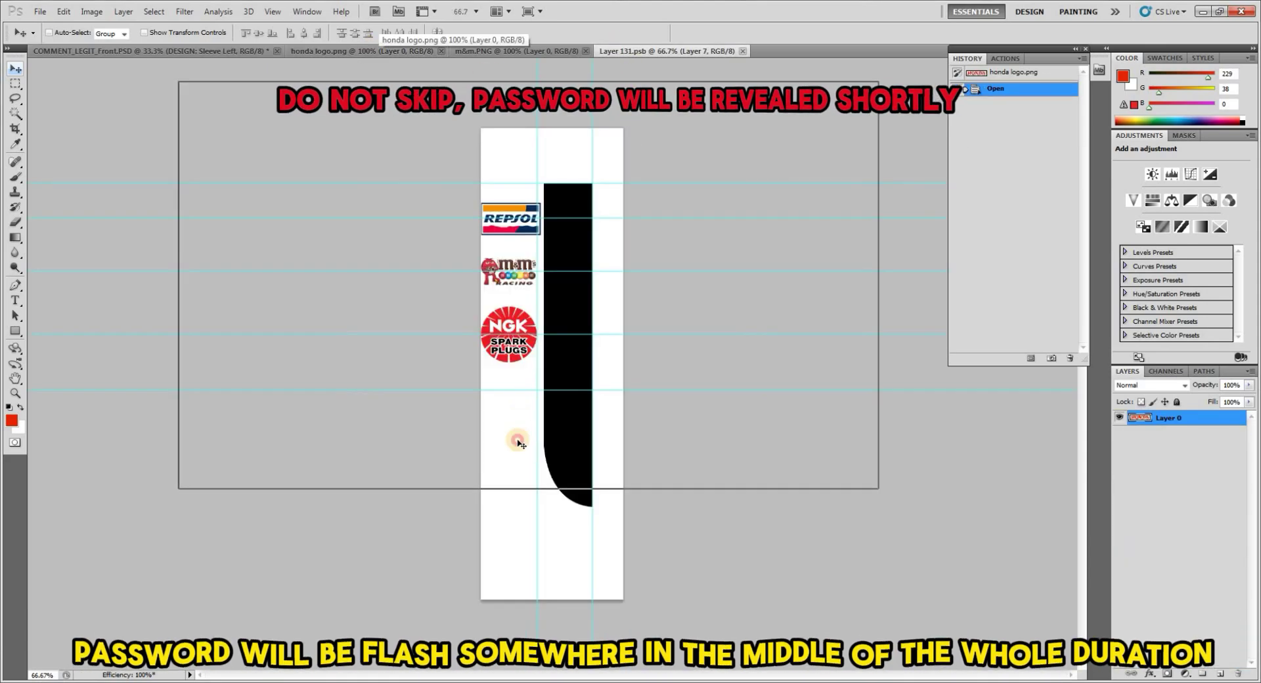
left_click_drag(518, 443, 534, 443)
key("ctrl+t")
right_click(563, 439)
left_click(604, 586)
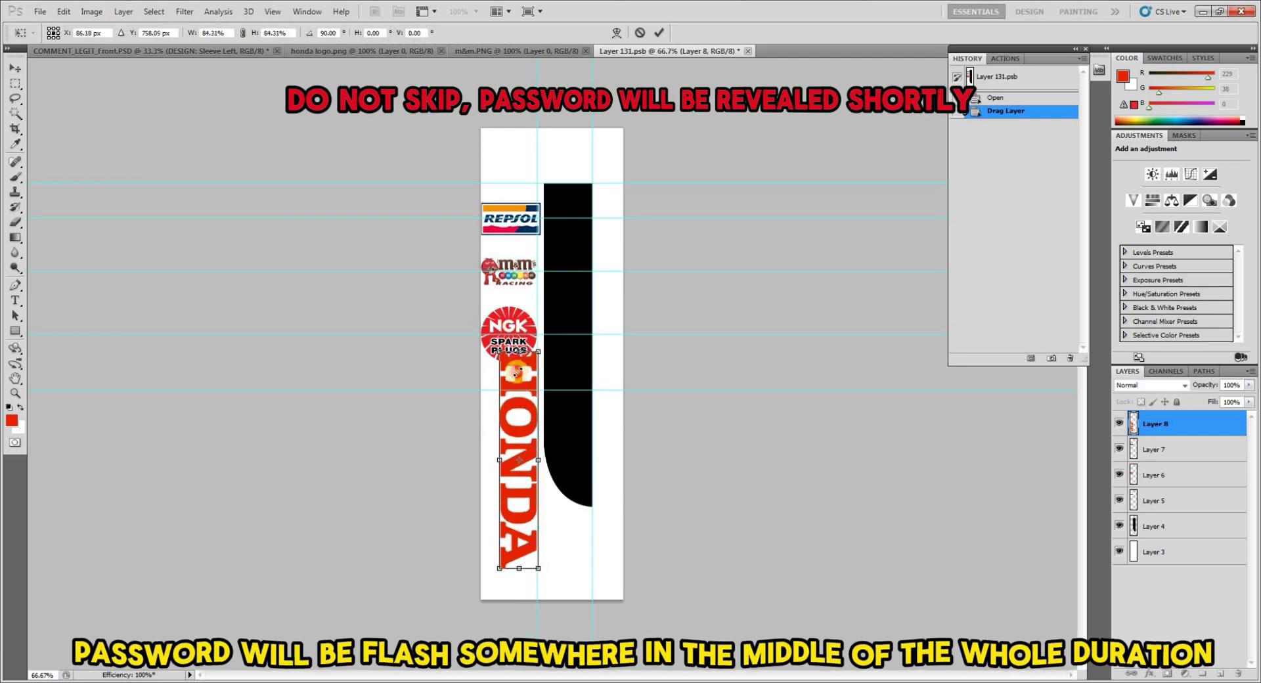
left_click_drag(526, 402, 524, 434)
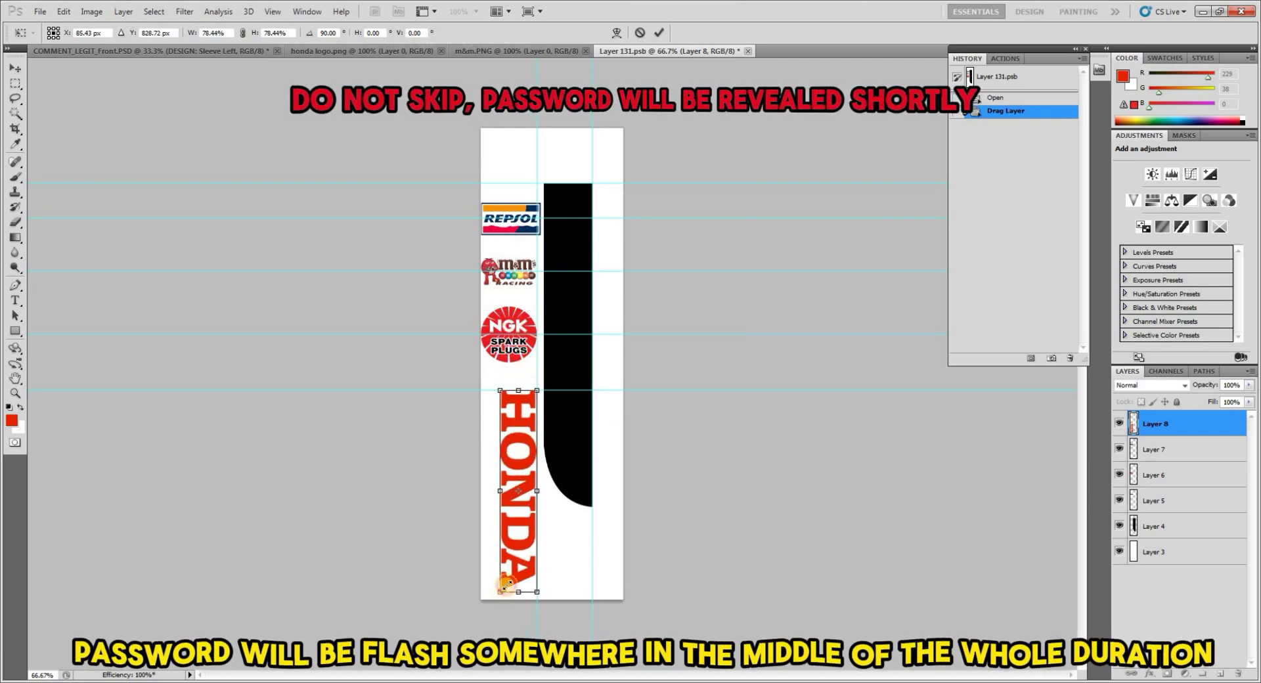
Open repsol logo.png and drag the Repsol wordmark into the sleeve design.
left_click(241, 51)
left_click(361, 51)
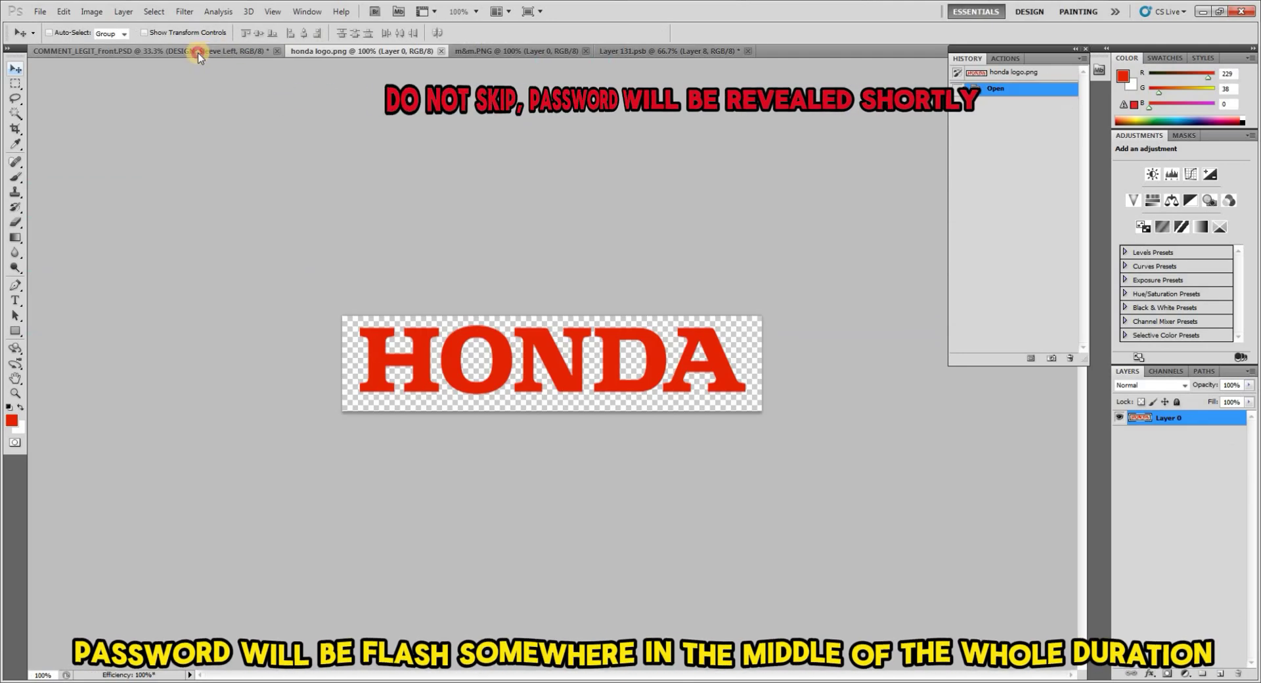
left_click(151, 50)
left_click(40, 11)
left_click(54, 37)
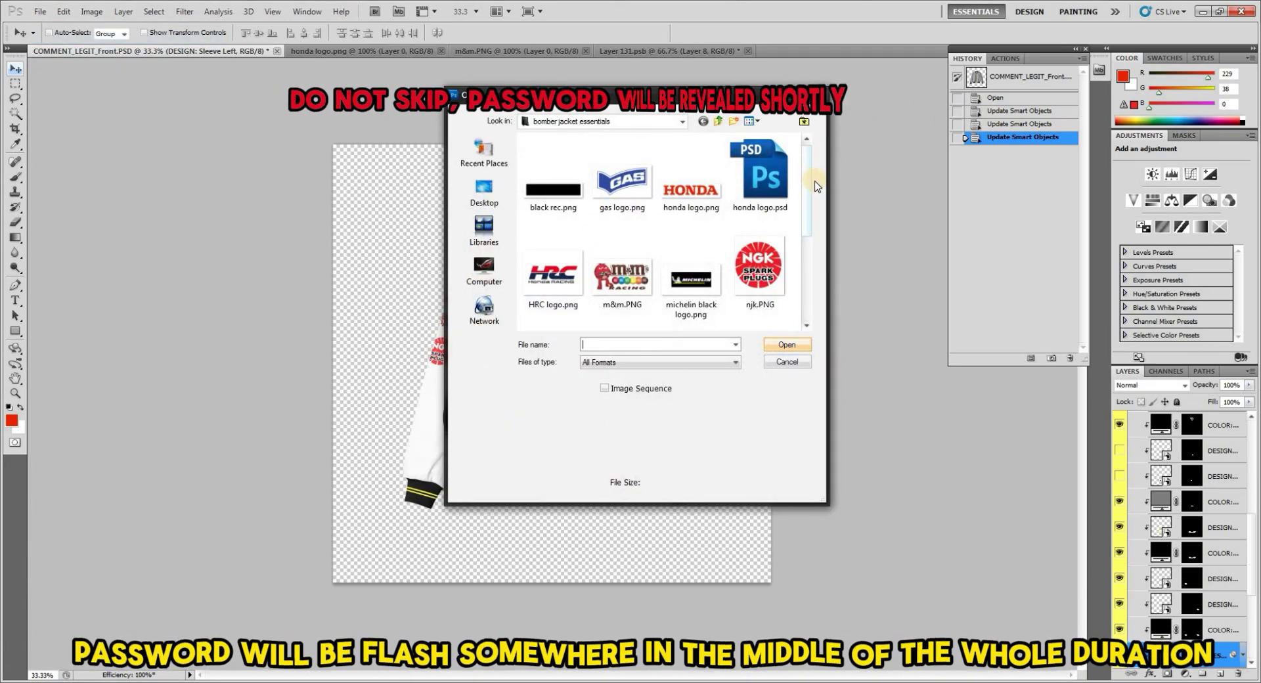
scroll(657, 230, "down", 2)
double_click(690, 249)
left_click_drag(644, 361, 516, 438)
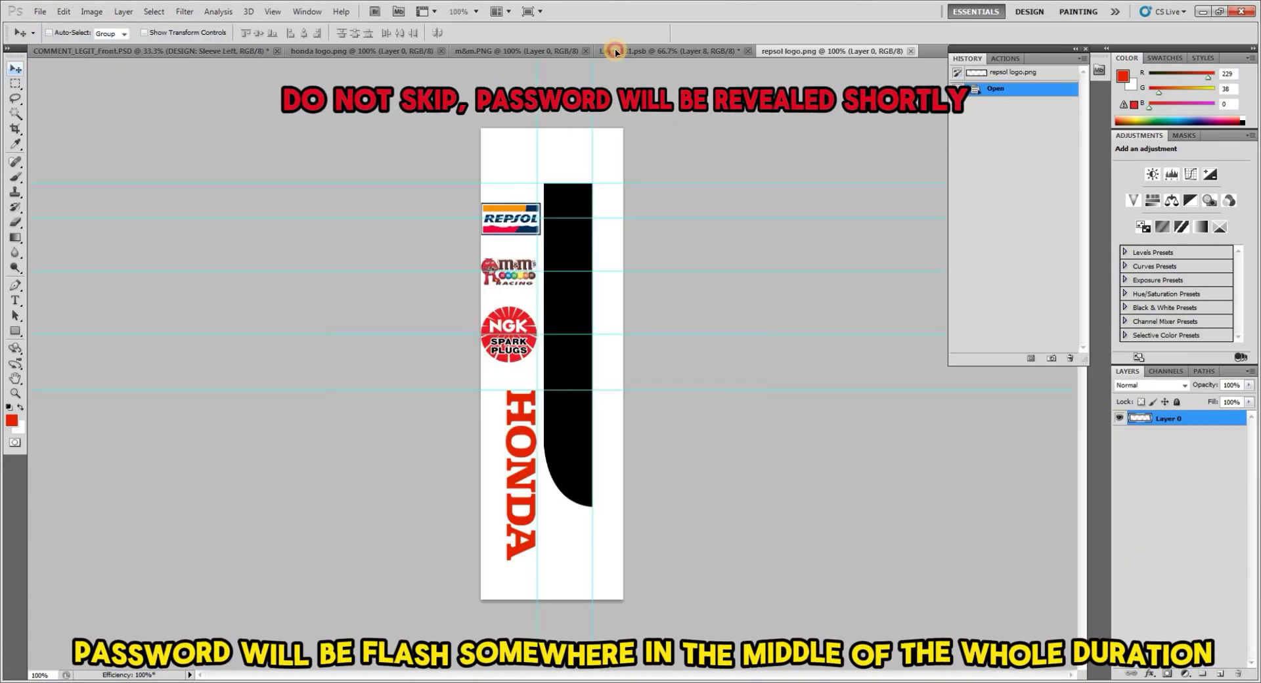
Rotate the Repsol wordmark 90°, give it a black Color Overlay, and nudge it beside HONDA.
key("ctrl+t")
right_click(535, 424)
left_click(605, 569)
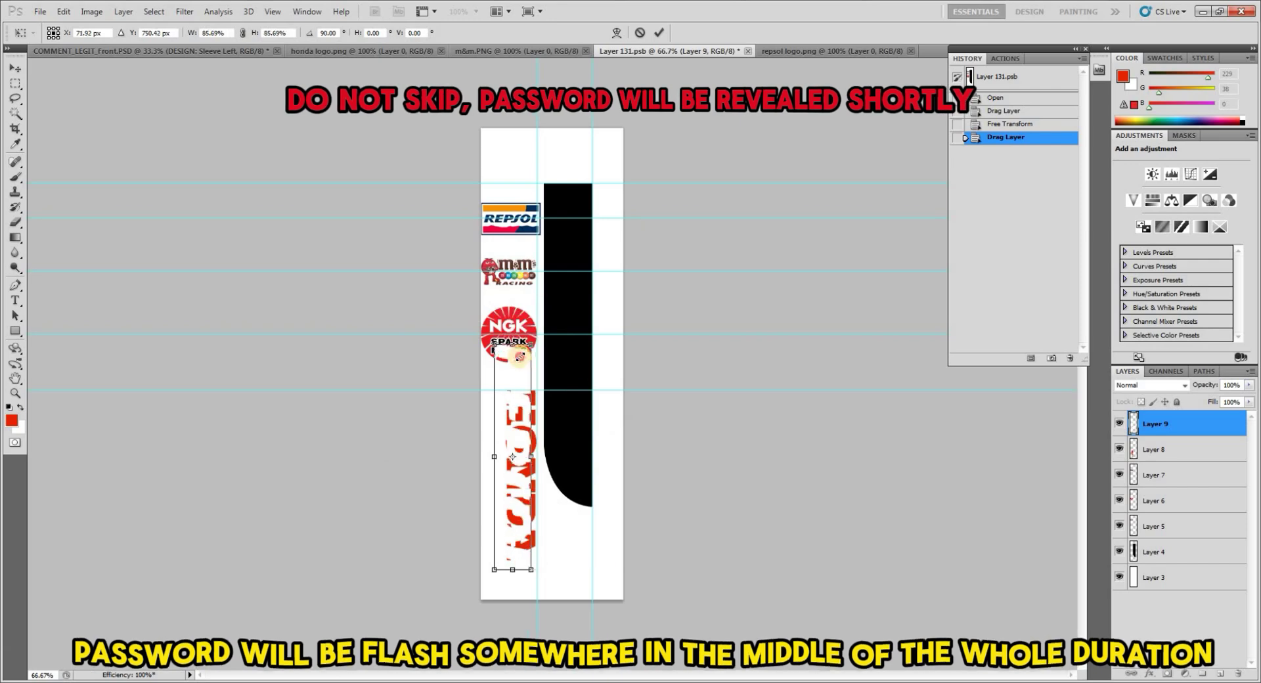
double_click(1221, 427)
left_click(815, 408)
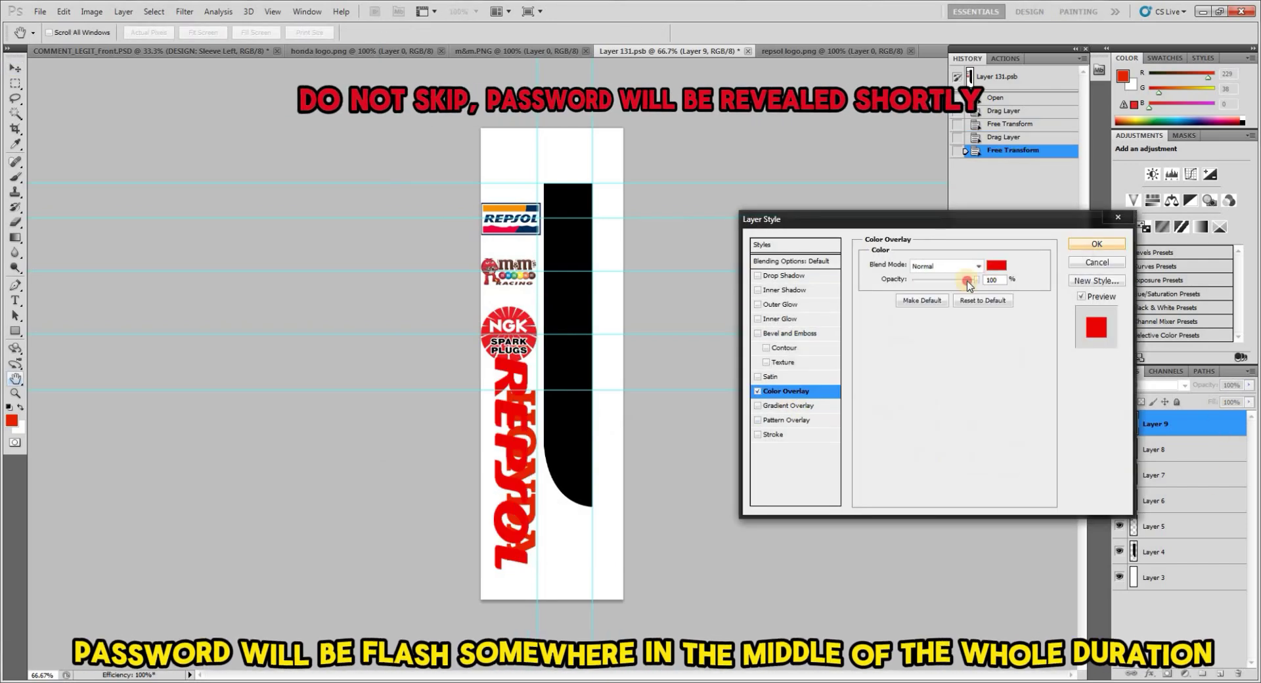
left_click(996, 264)
left_click(581, 353)
key("Return")
key("Return")
key("ctrl+t")
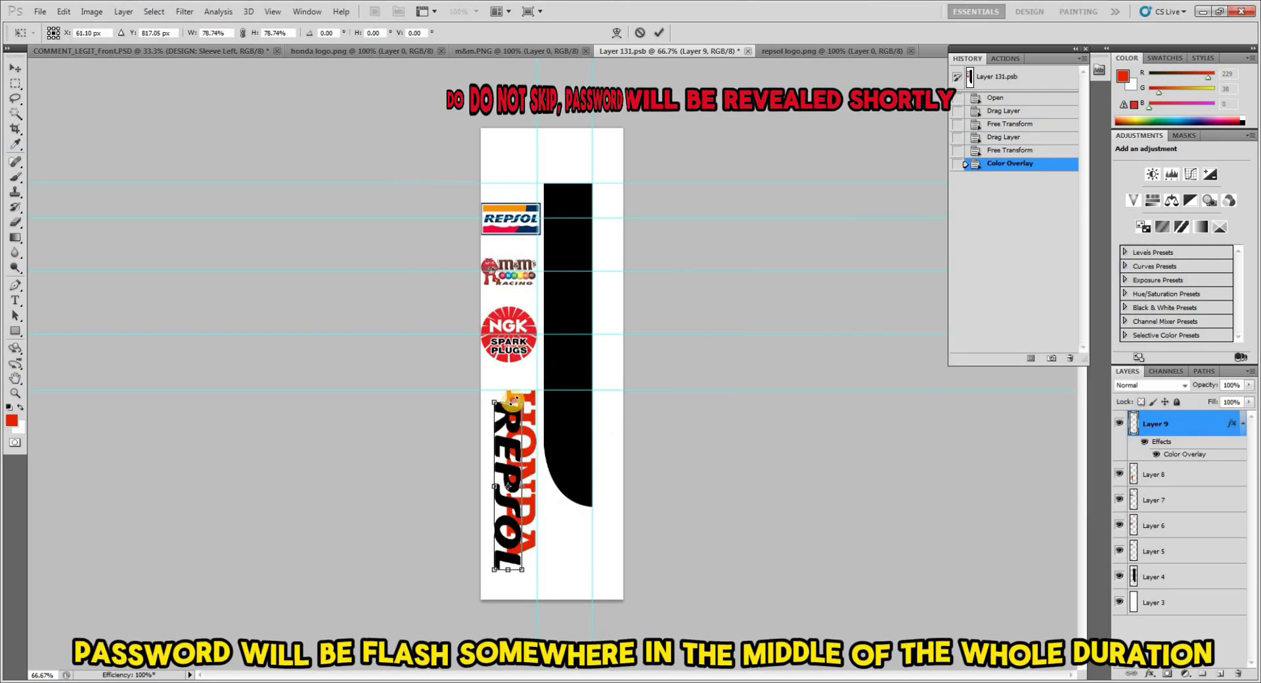
left_click_drag(492, 401, 487, 401)
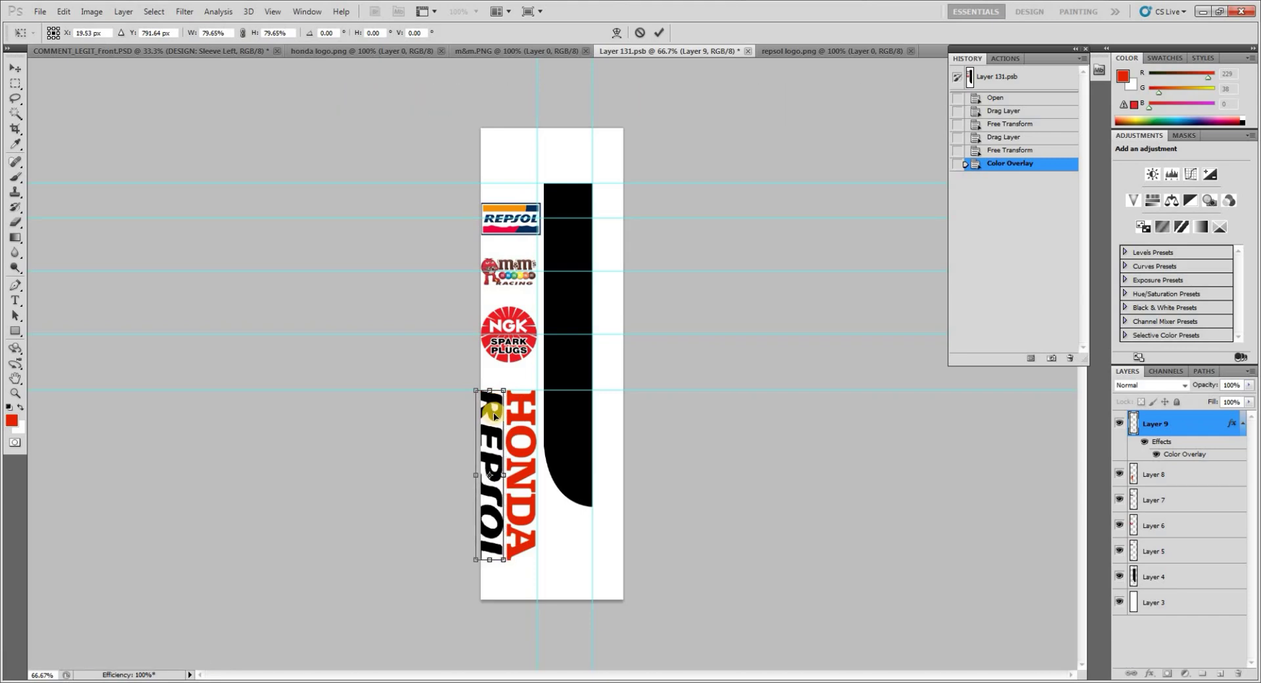
key("Return")
Save and close the sleeve design, then reopen the left sleeve artwork from the jacket.
left_click(748, 51)
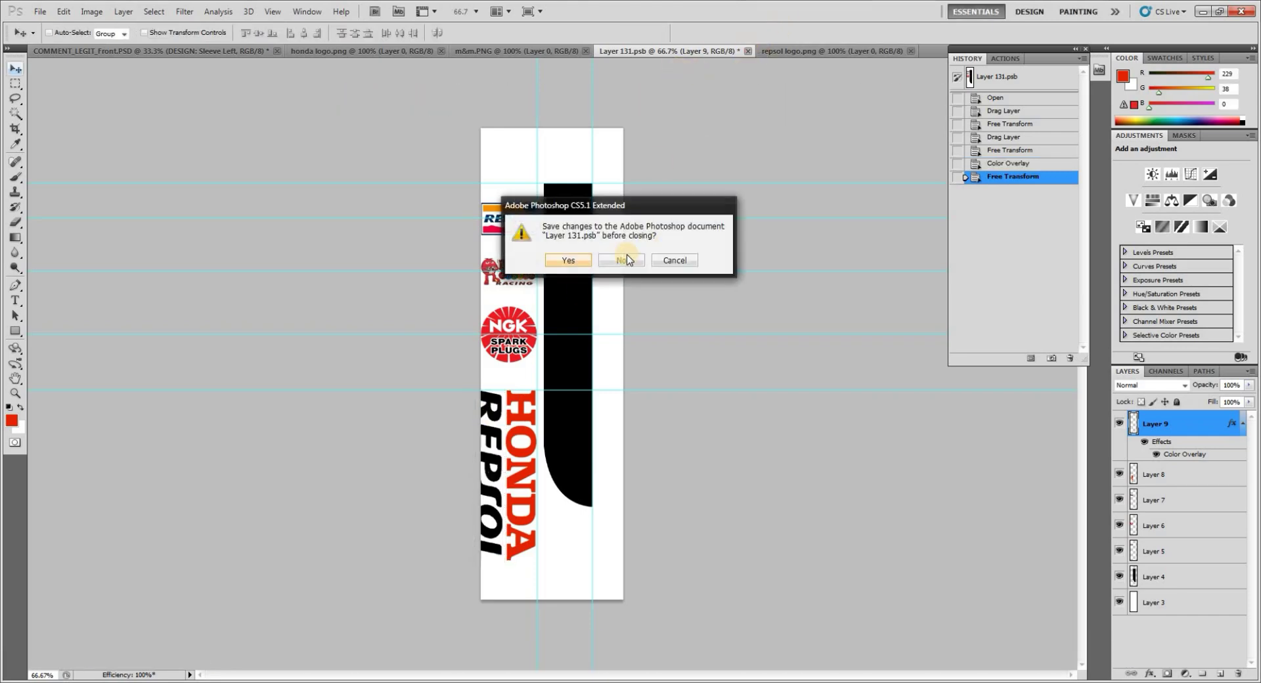
left_click(568, 260)
left_click(99, 50)
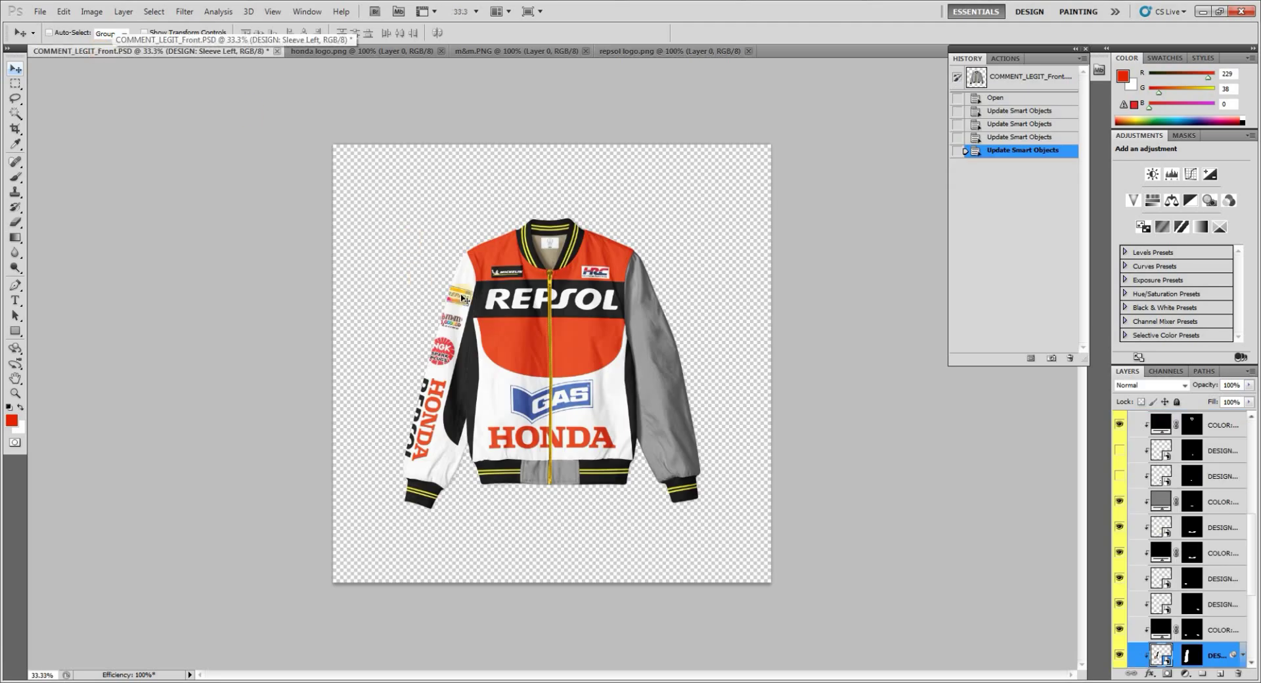
double_click(1163, 657)
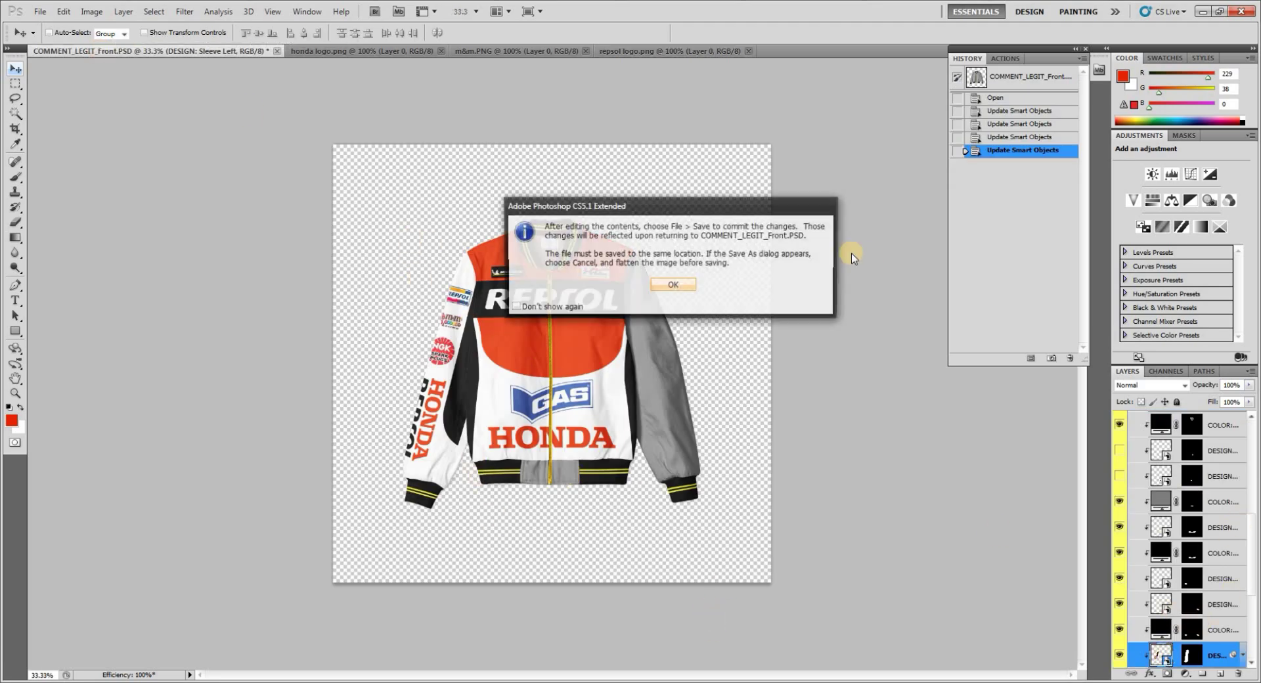
left_click(762, 231)
Close the repsol, m&m and honda logo documents.
left_click(590, 51)
key("ctrl+w")
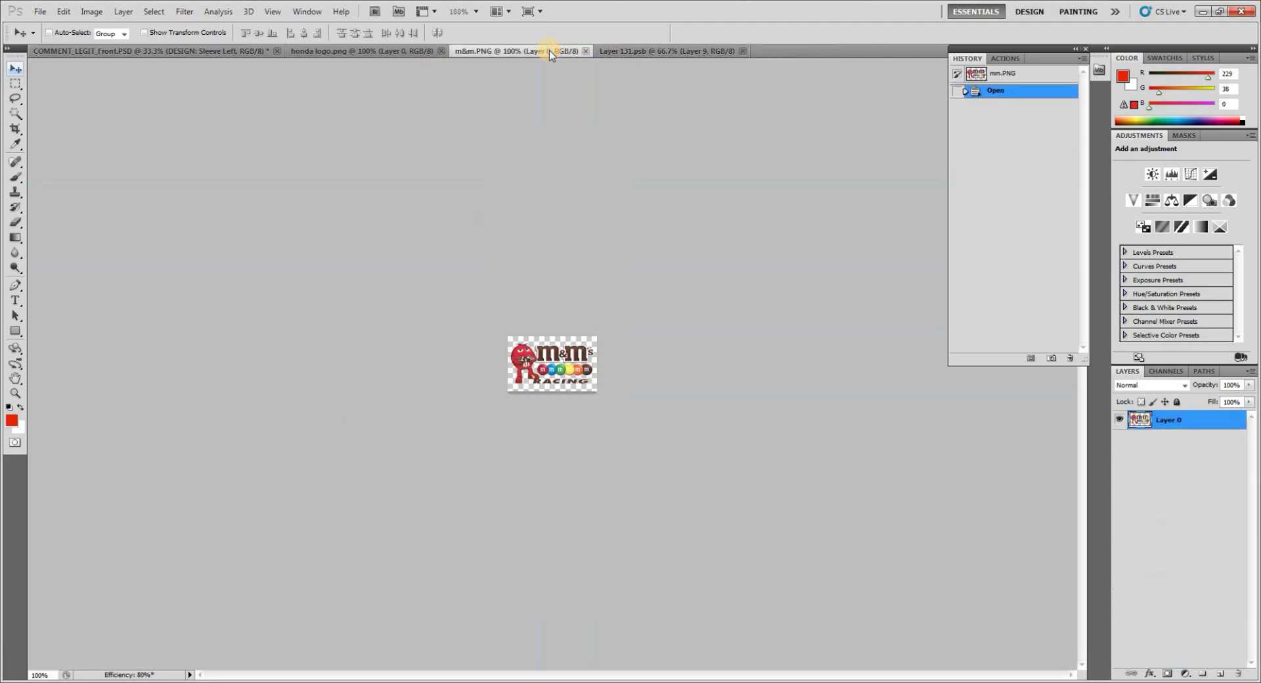
key("ctrl+w")
left_click(368, 51)
key("ctrl+w")
Open the Sleeve Right smart object's contents from the jacket mockup.
left_click(203, 52)
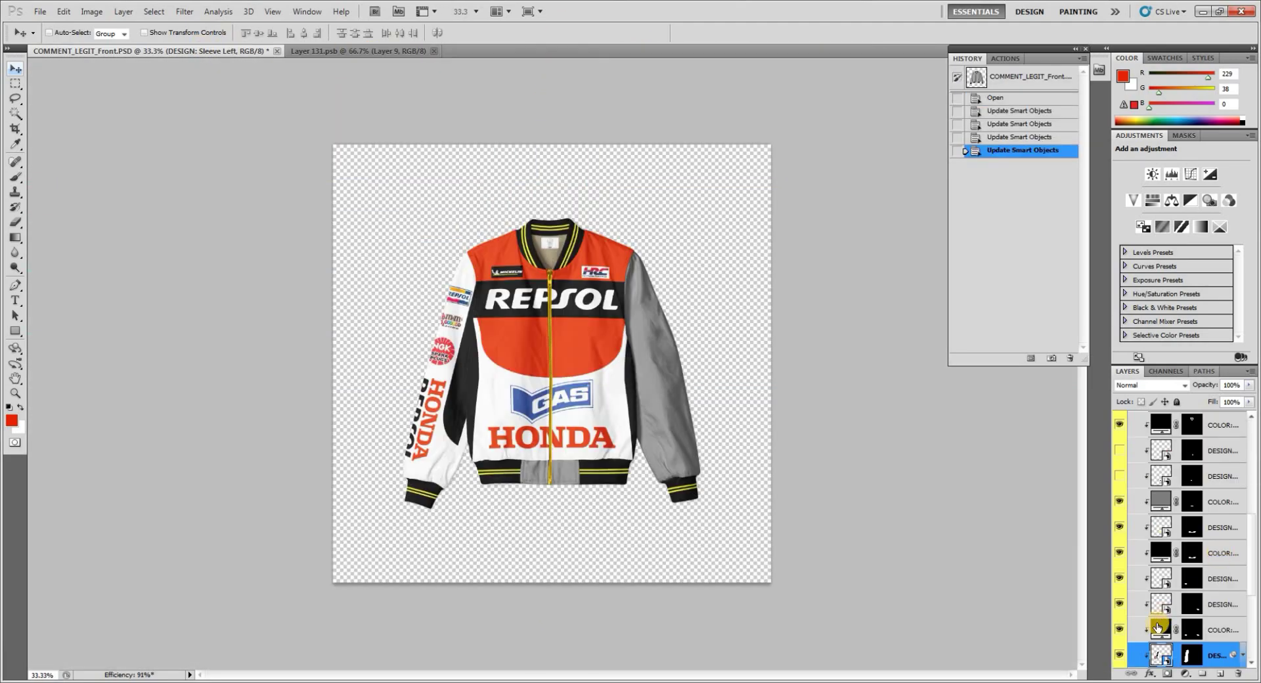
scroll(1189, 577, "down", 4)
left_click(1123, 580)
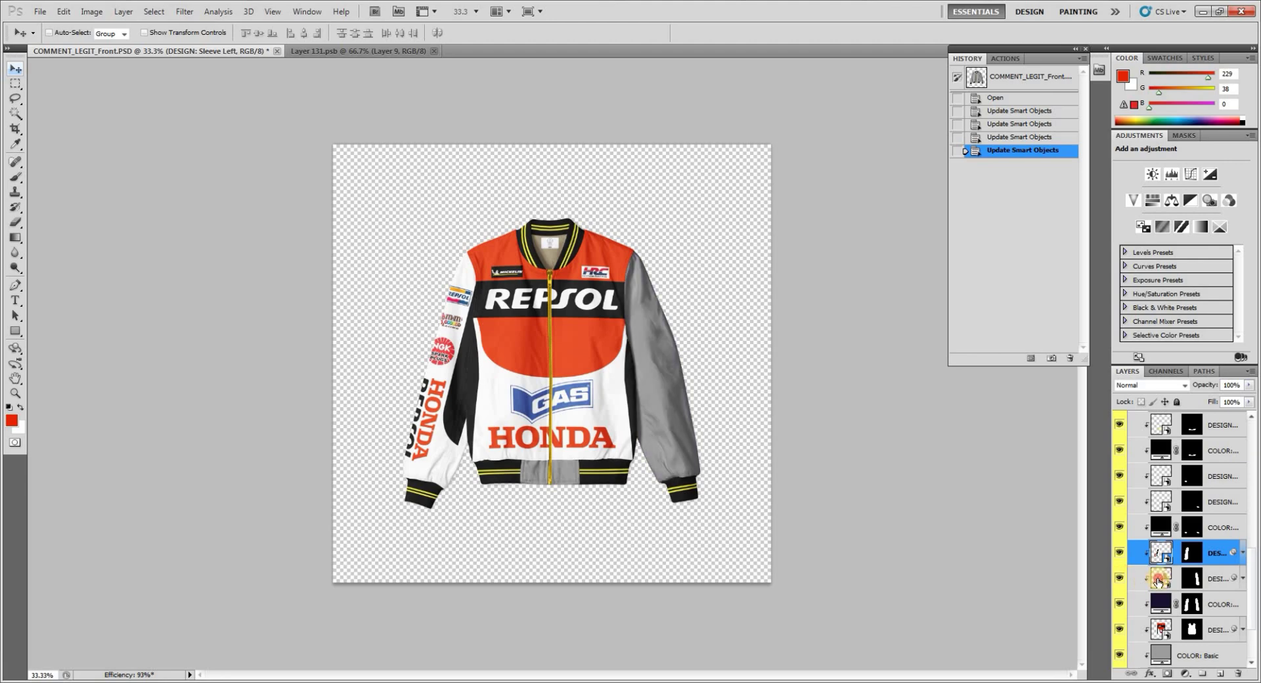
double_click(1161, 579)
key("Return")
Copy the black stripe into the right sleeve, flip it horizontally and snap it to the guides.
left_click(384, 56)
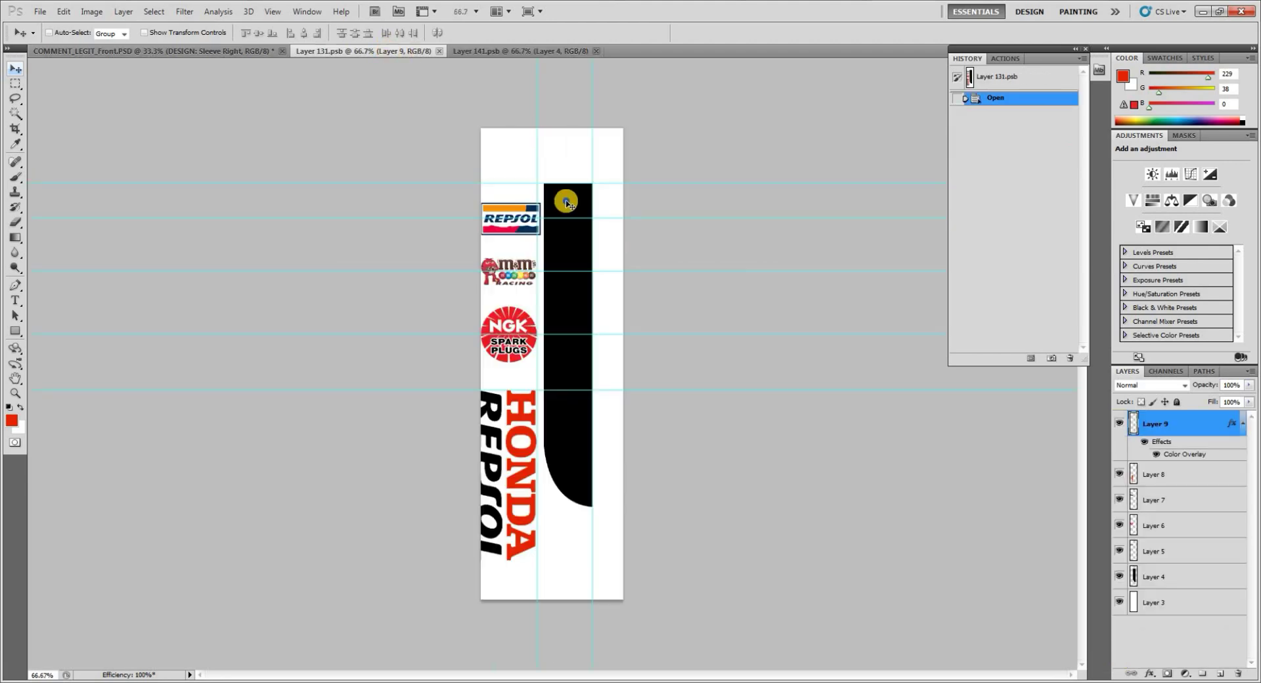
left_click_drag(565, 200, 527, 244)
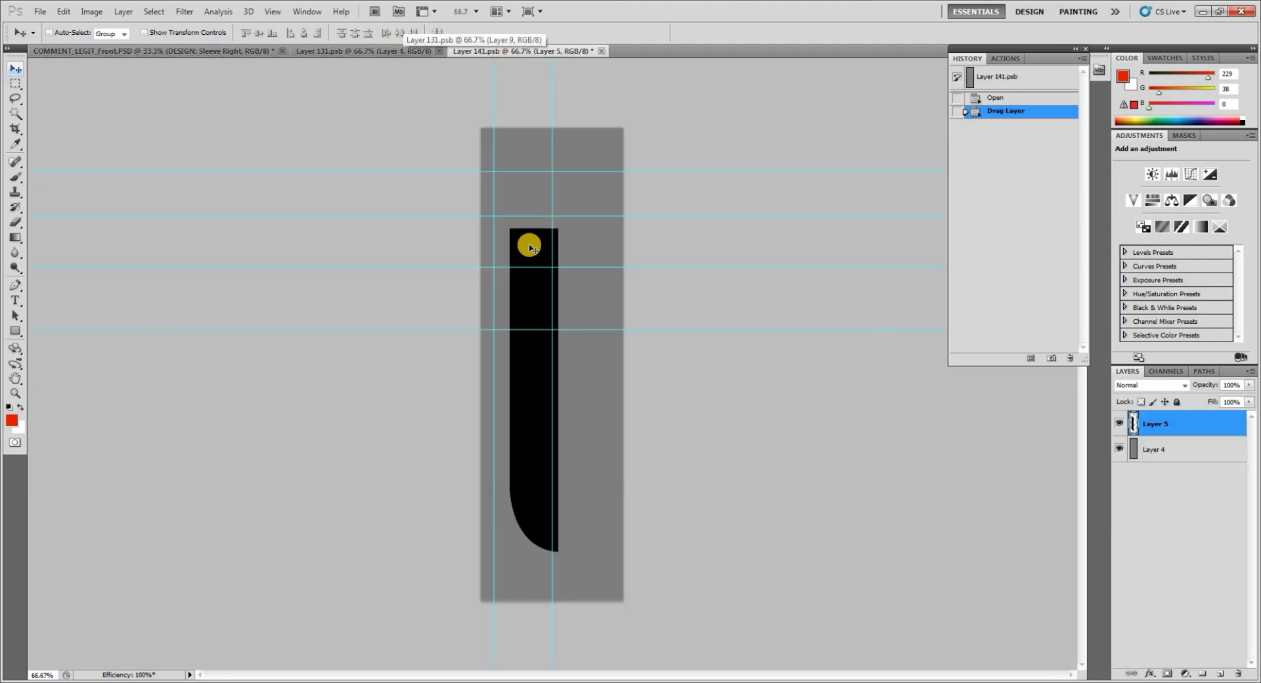
key("ctrl+t")
right_click(571, 249)
left_click(591, 576)
left_click_drag(520, 203, 514, 185)
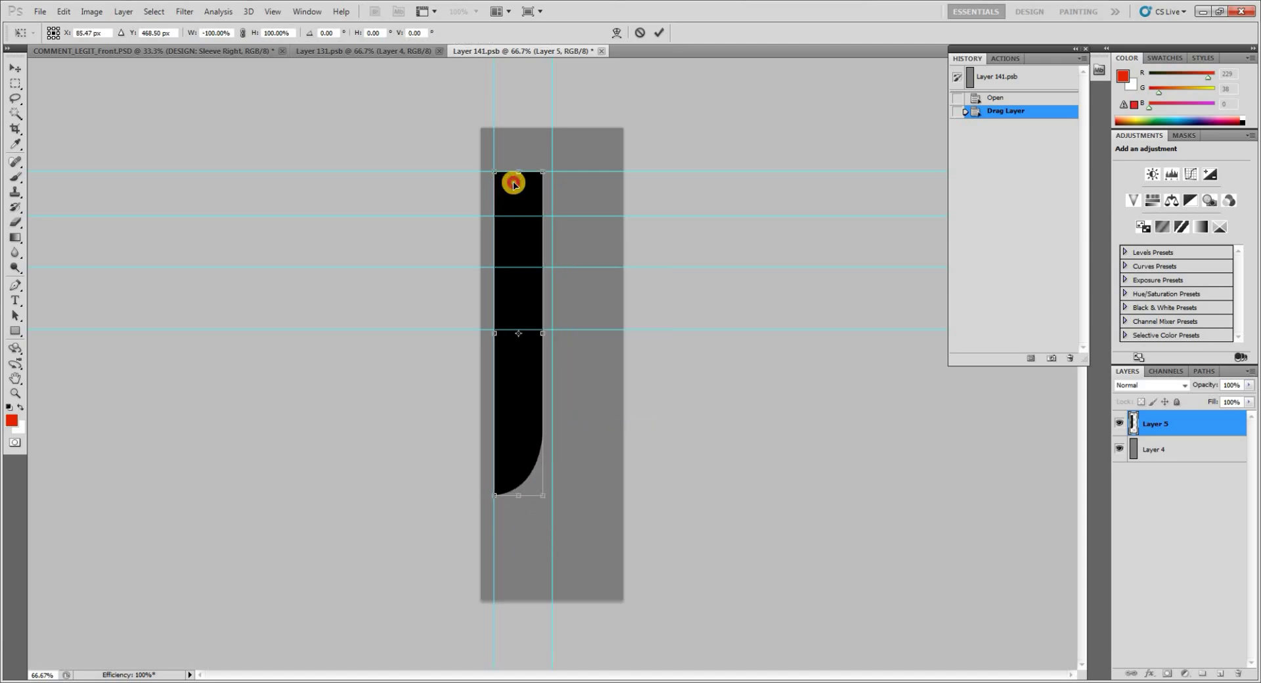
key("Return")
Turn the grey background layer white with a white Color Overlay.
left_click(1222, 452)
double_click(1228, 454)
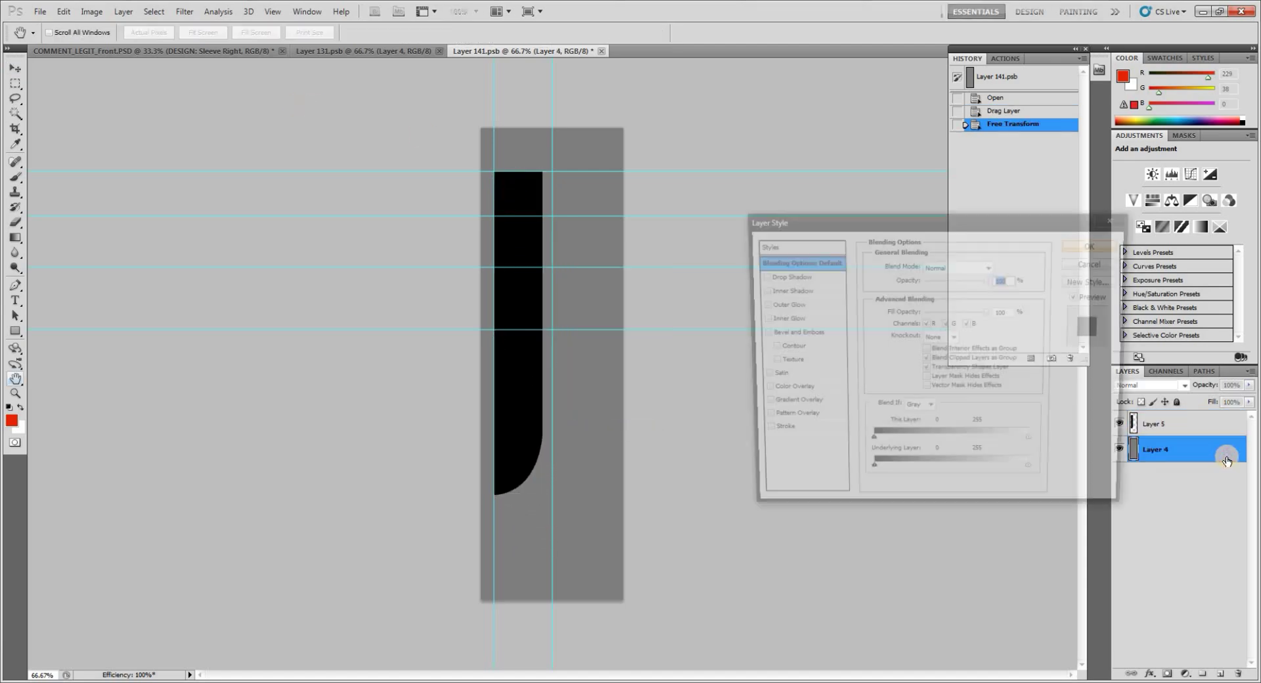
left_click(784, 391)
left_click(1005, 265)
left_click(797, 352)
key("Return")
key("Return")
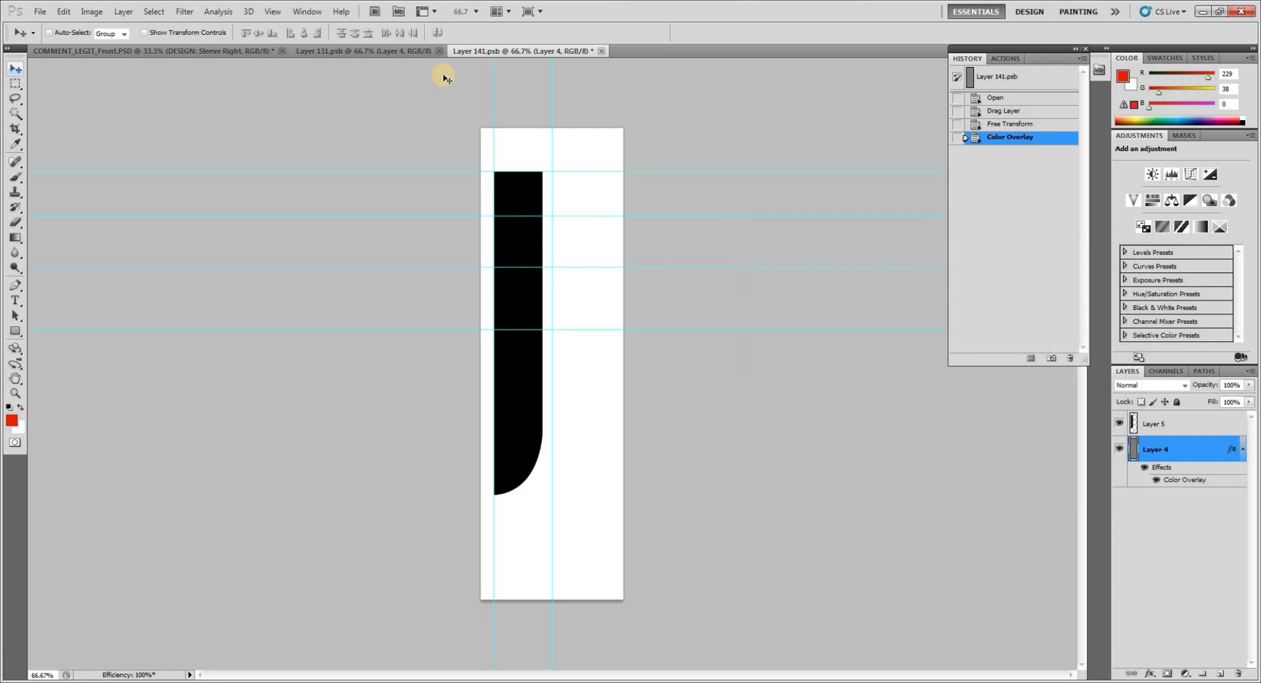
In the left sleeve artwork, select a logo layer to copy across.
left_click(337, 53)
right_click(499, 210)
left_click(519, 219)
Copy the Repsol, m&m, NGK and HONDA REPSOL logo layers into the right sleeve design.
left_click(506, 270, "ctrl+shift")
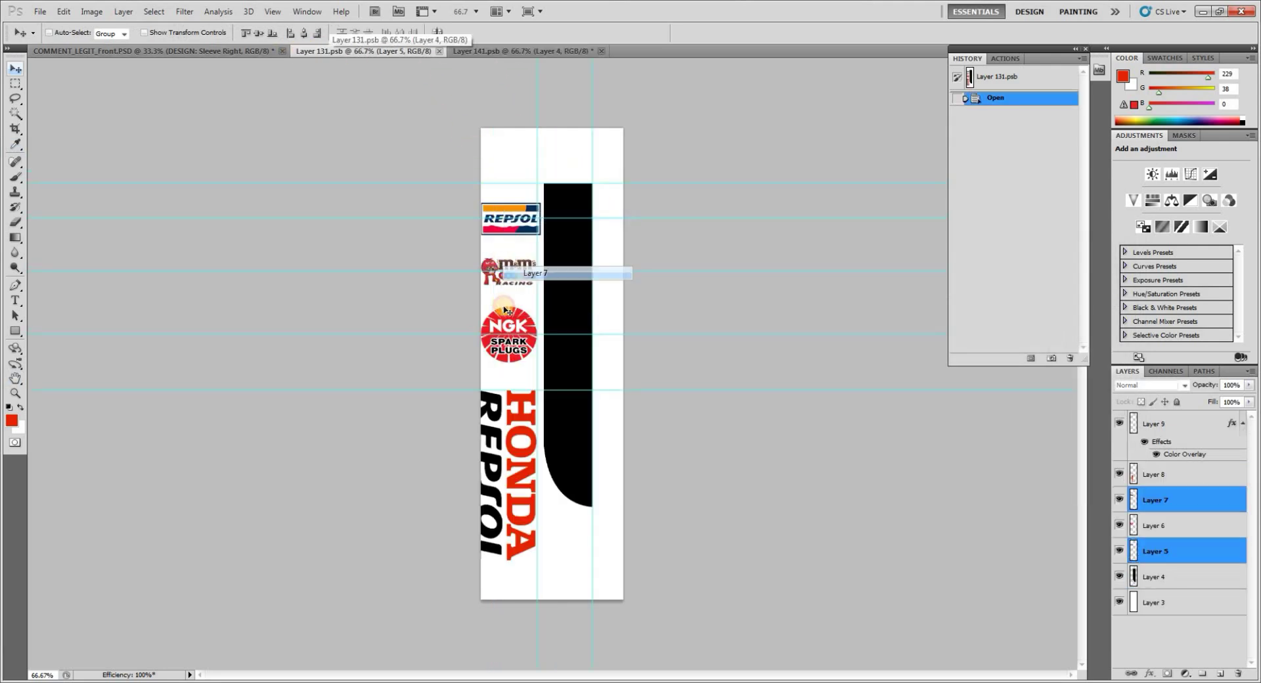
right_click(519, 327)
left_click(544, 328, "shift")
mouse_move(519, 329)
left_mouse_down()
mouse_move(584, 292)
mouse_move(590, 327)
mouse_move(273, 51)
left_mouse_up()
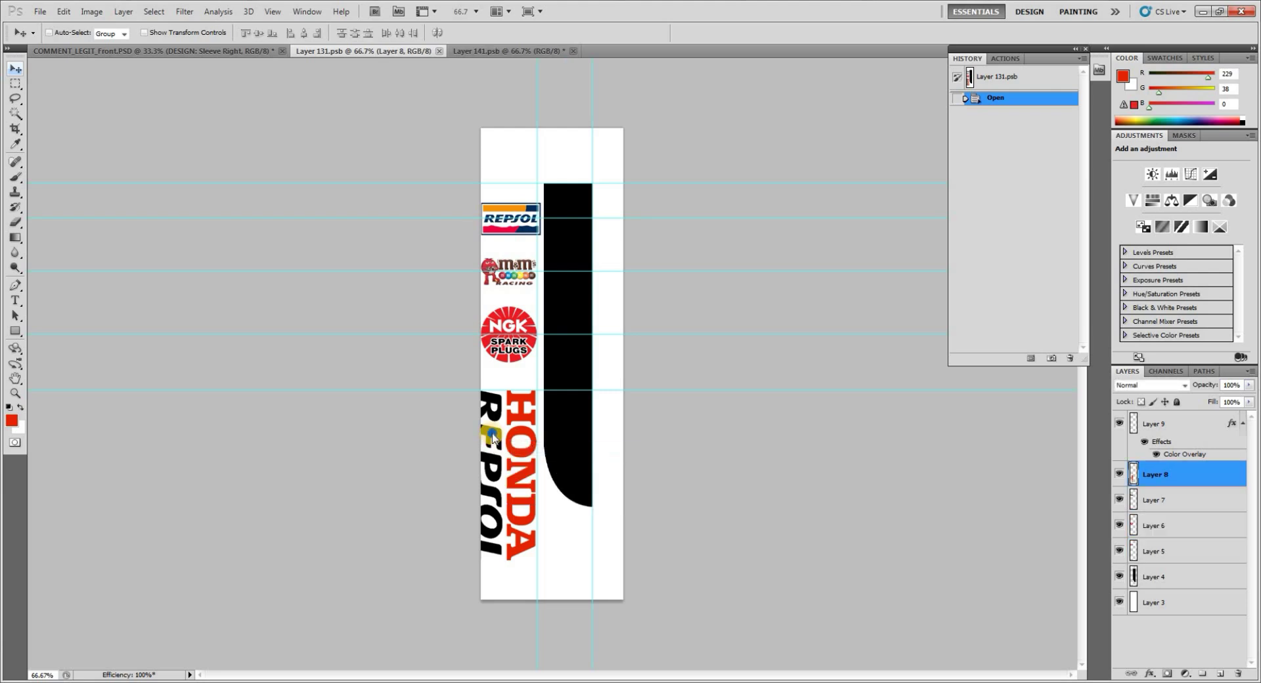
mouse_move(273, 50)
left_mouse_down()
mouse_move(496, 73)
mouse_move(568, 500)
mouse_move(599, 470)
left_mouse_up()
Rotate the HONDA REPSOL text 180°, then close and save the right sleeve design.
key("ctrl+t")
right_click(583, 294)
left_click(636, 431)
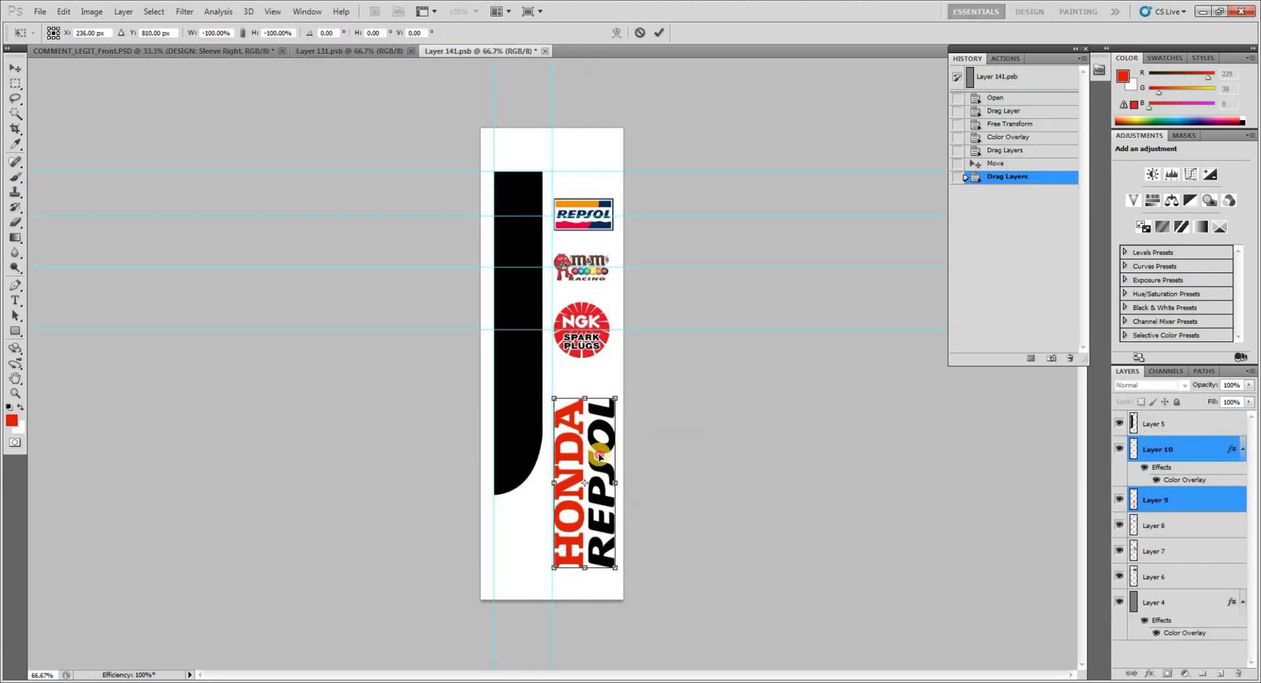
key("Return")
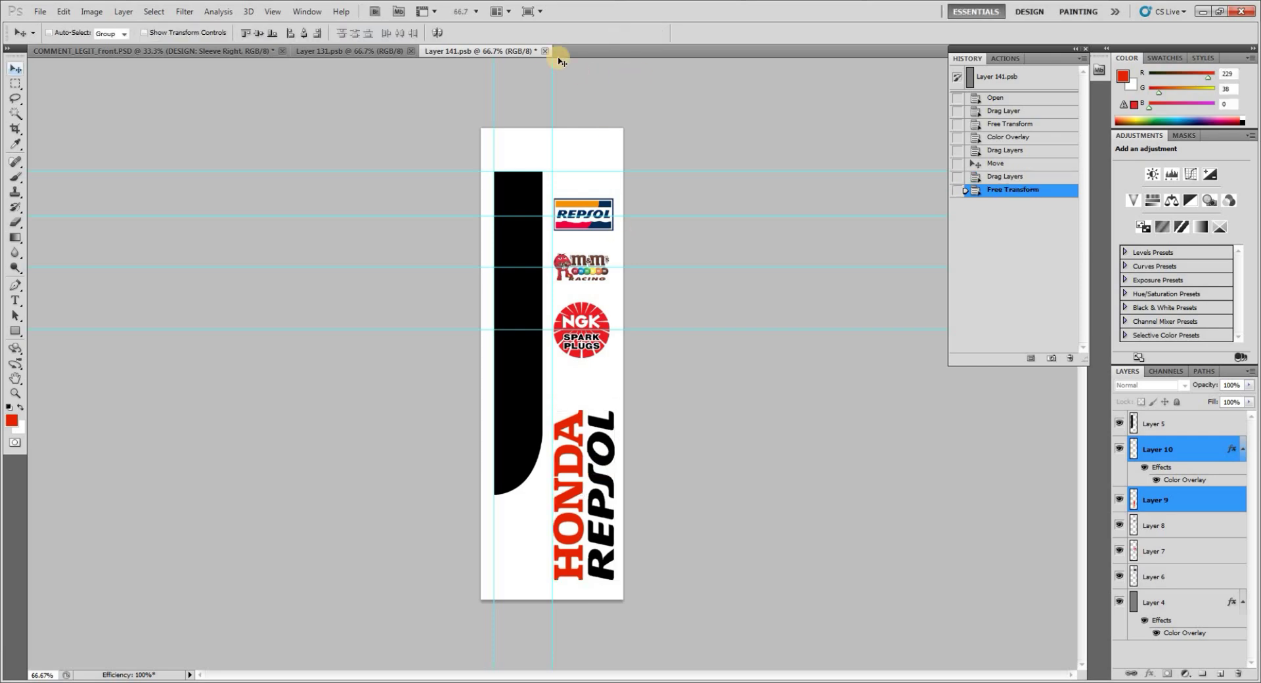
key("ctrl+w")
left_click(563, 260)
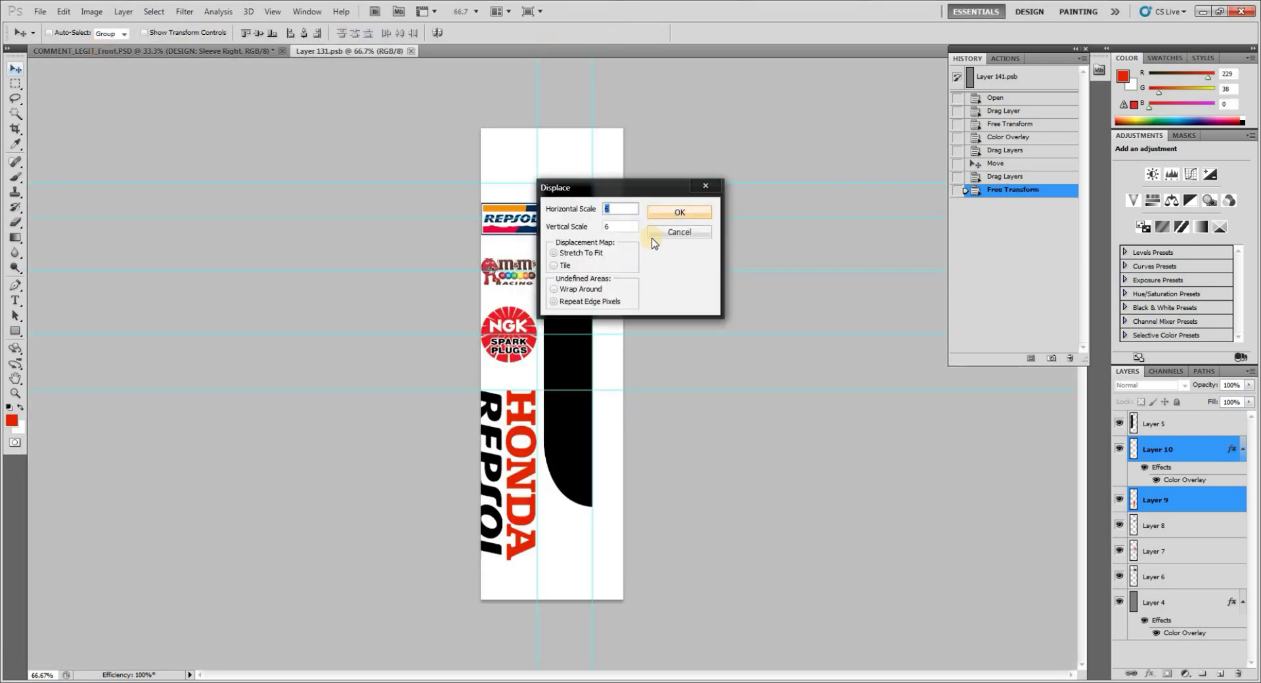
left_click(653, 234)
Reopen the right sleeve design, reposition the HONDA REPSOL text, and save it into the jacket.
left_click(156, 51)
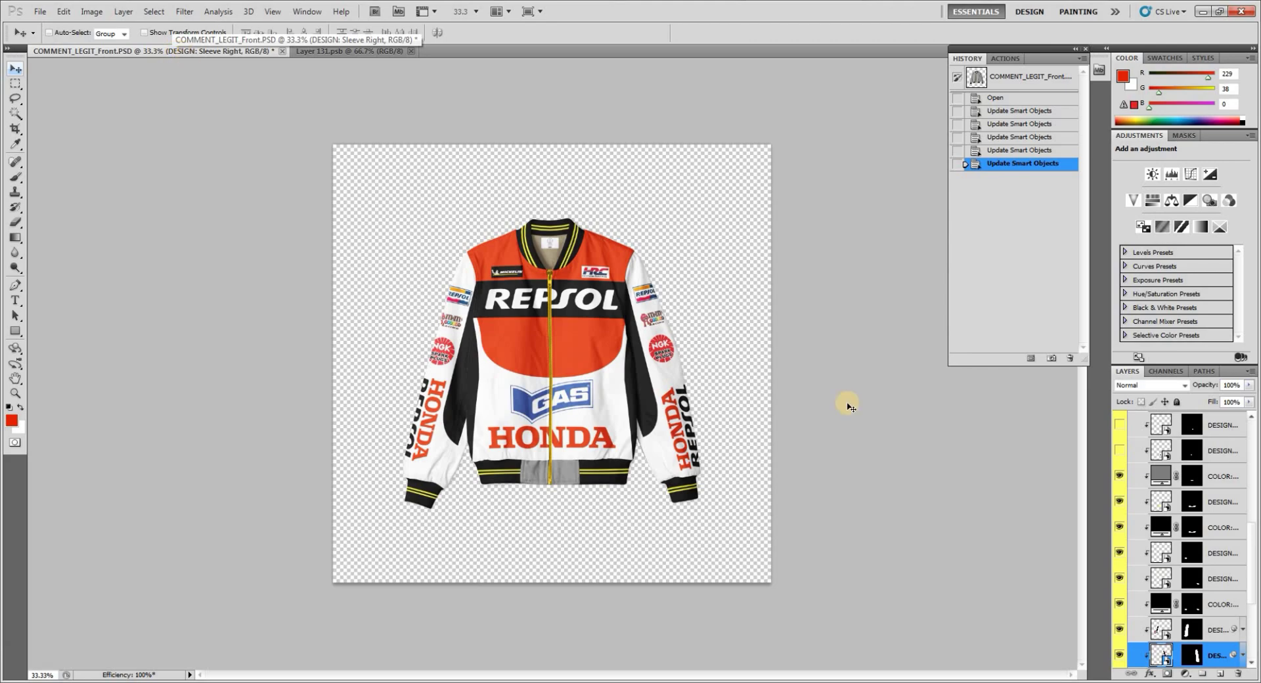
double_click(1164, 655)
left_click(683, 282)
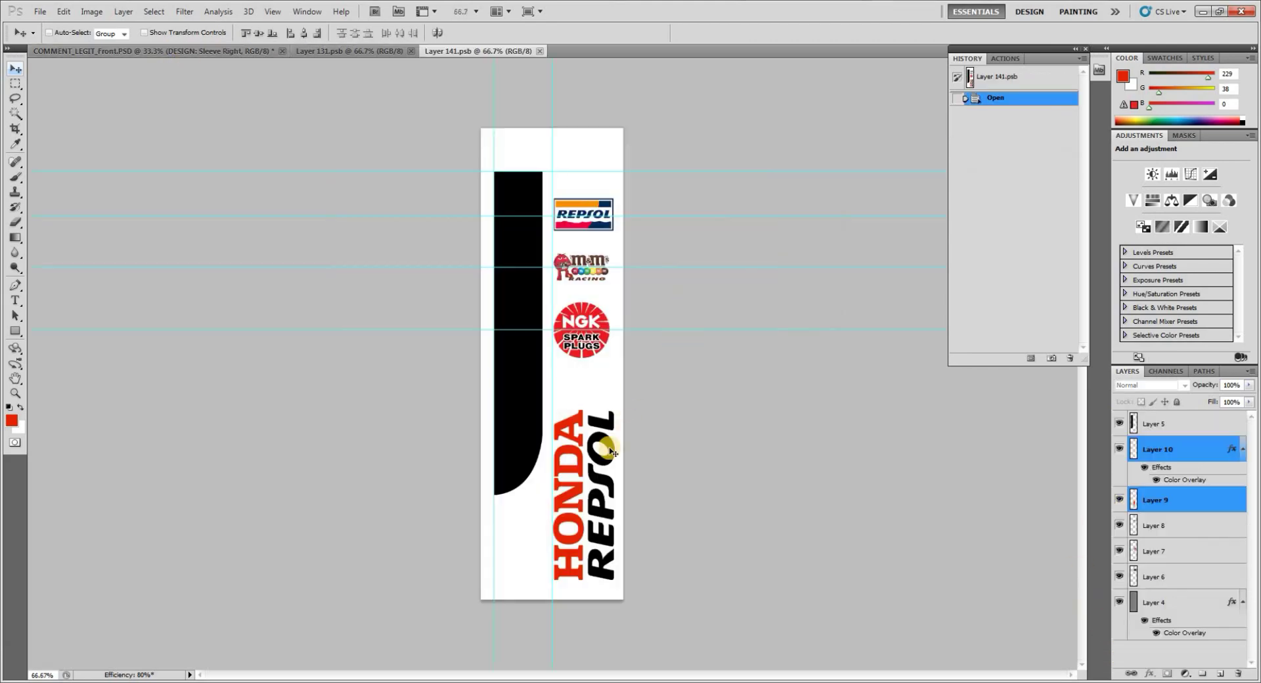
left_click_drag(578, 463, 586, 452)
left_click(545, 51)
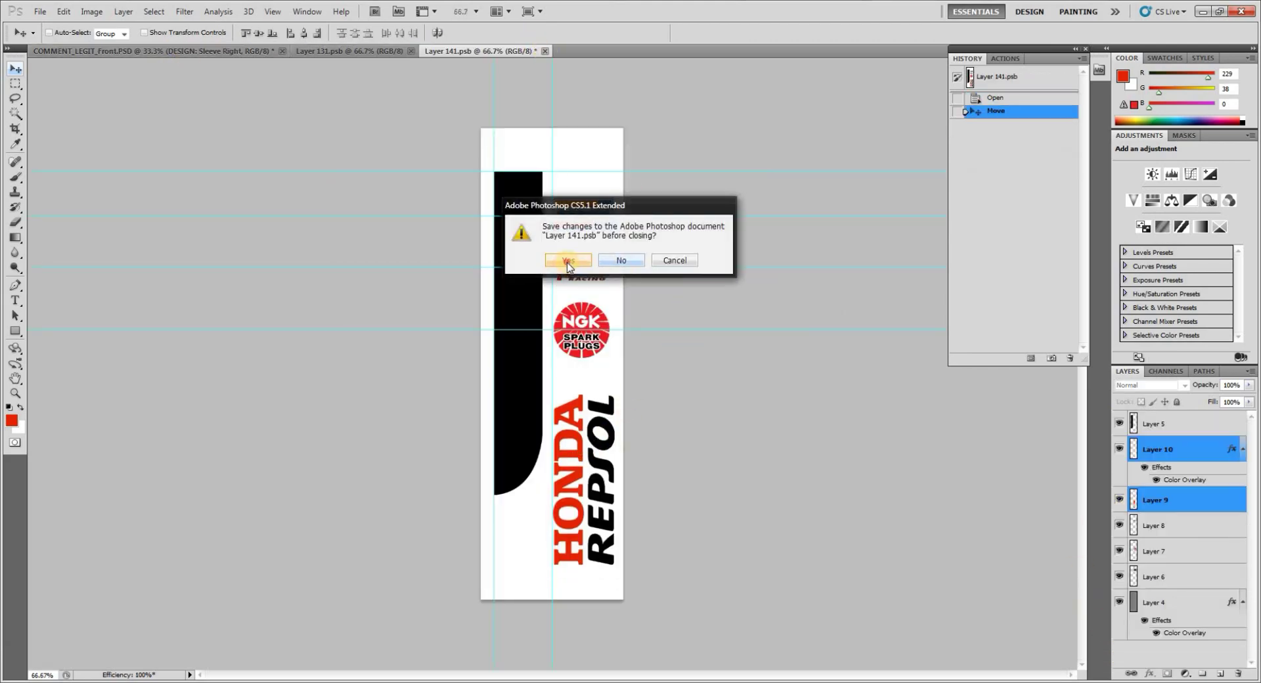
left_click(578, 258)
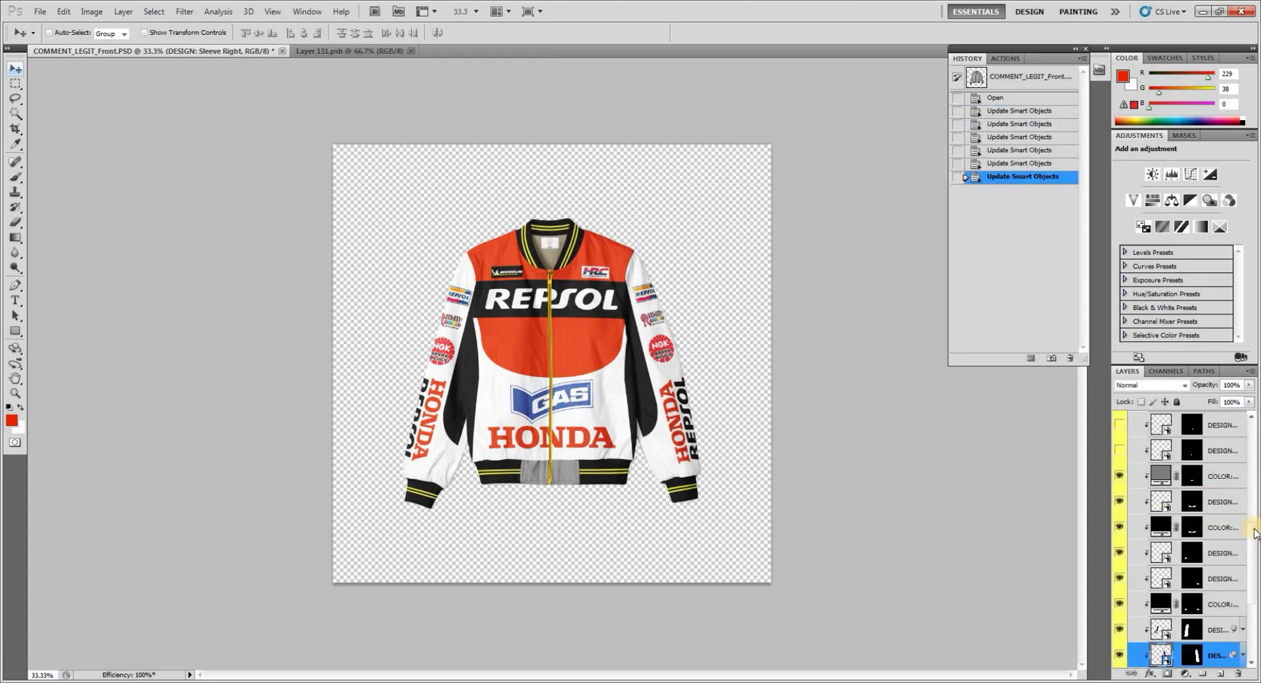
Give the Bottom Ribbing stripe layer a white Color Overlay and save it into the jacket.
scroll(1255, 533, "down", 2)
scroll(1242, 526, "up", 4)
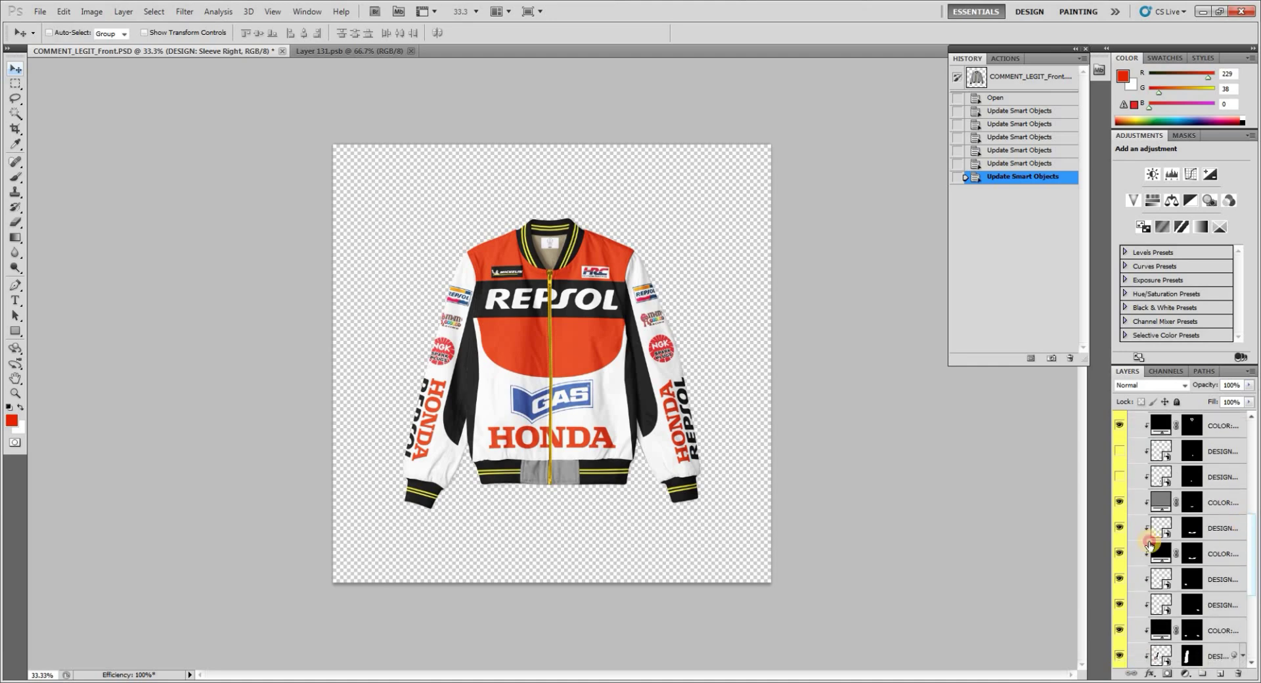
double_click(1163, 529)
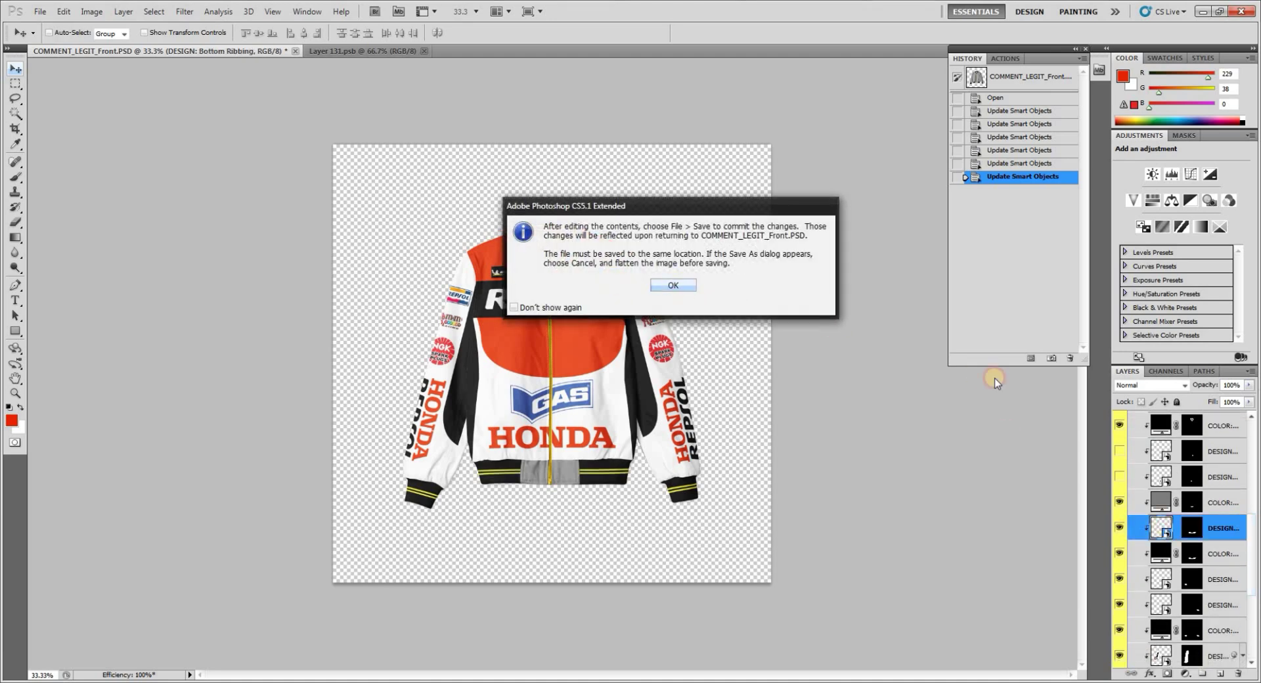
key("Return")
double_click(1216, 418)
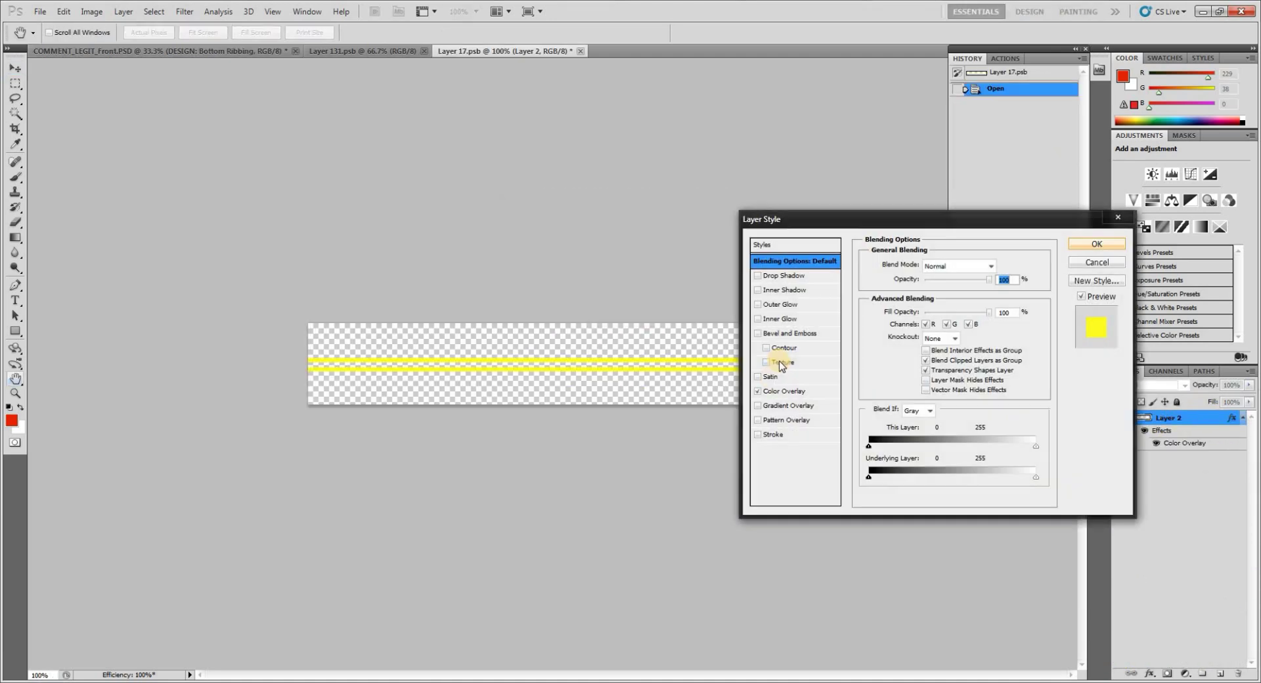
left_click(832, 380)
left_click(1006, 265)
key("Return")
key("Return")
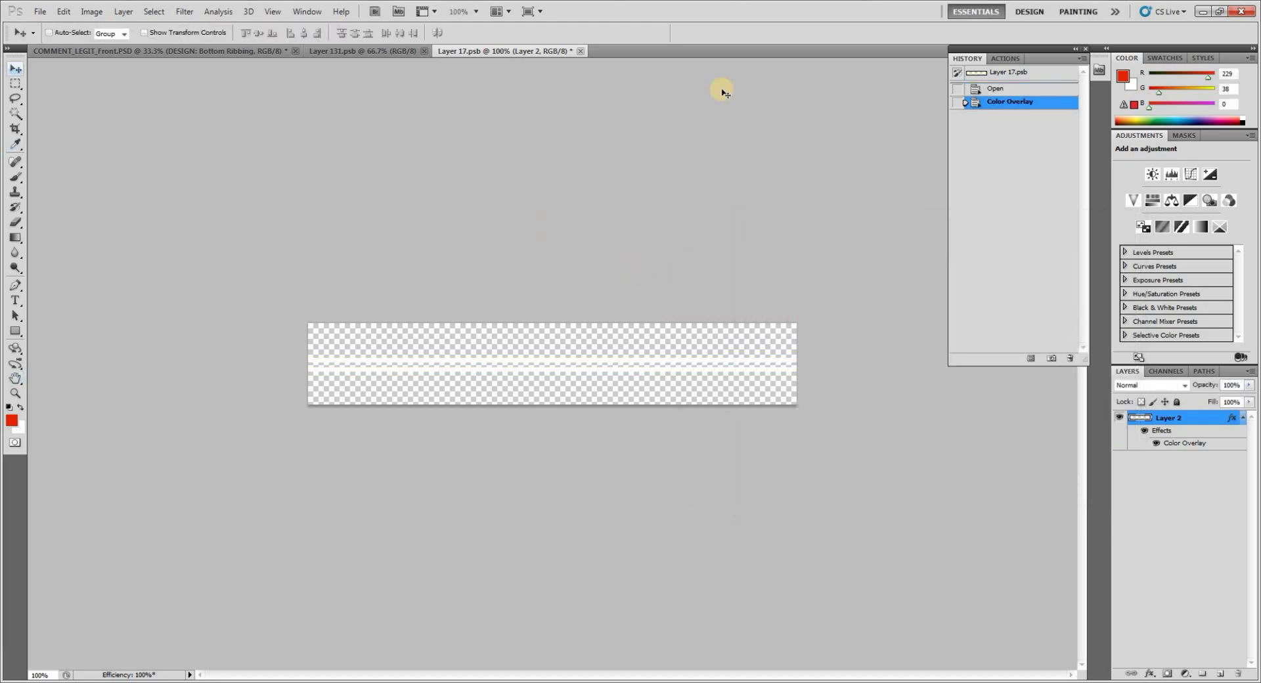
left_click(584, 51)
left_click(577, 258)
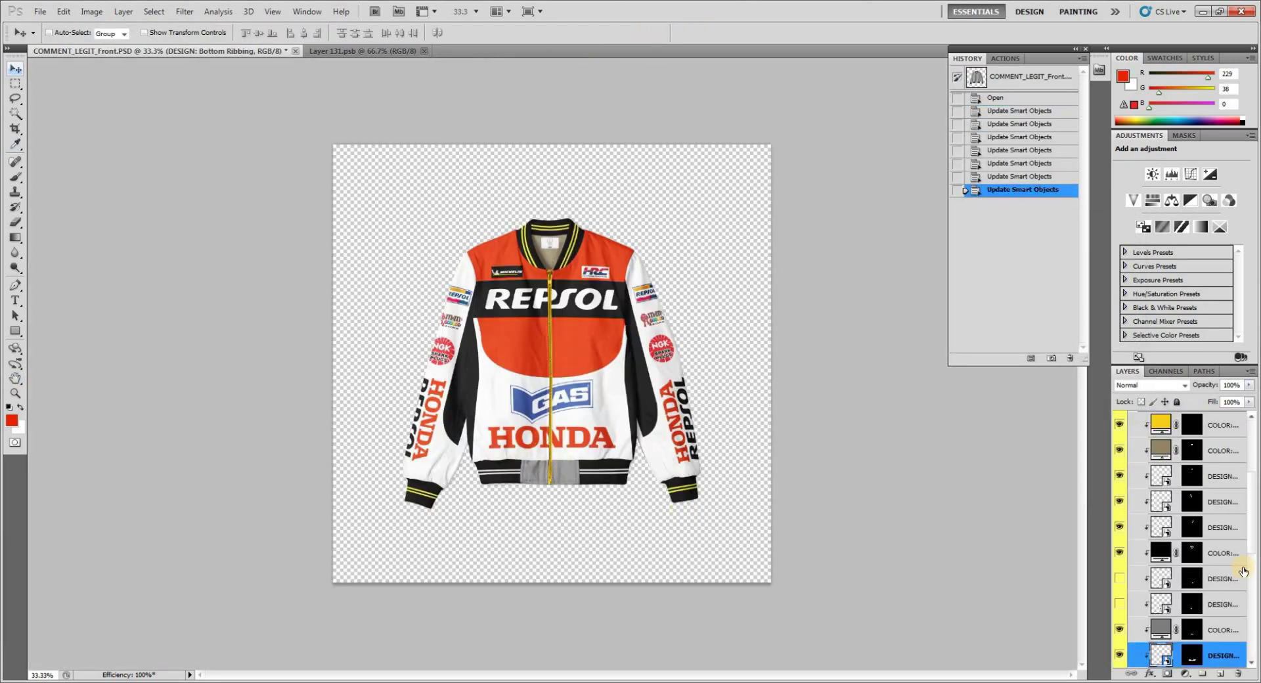
scroll(1244, 571, "down", 2)
Set the Bottom Ribbing Center colour fill to red.
double_click(1160, 589)
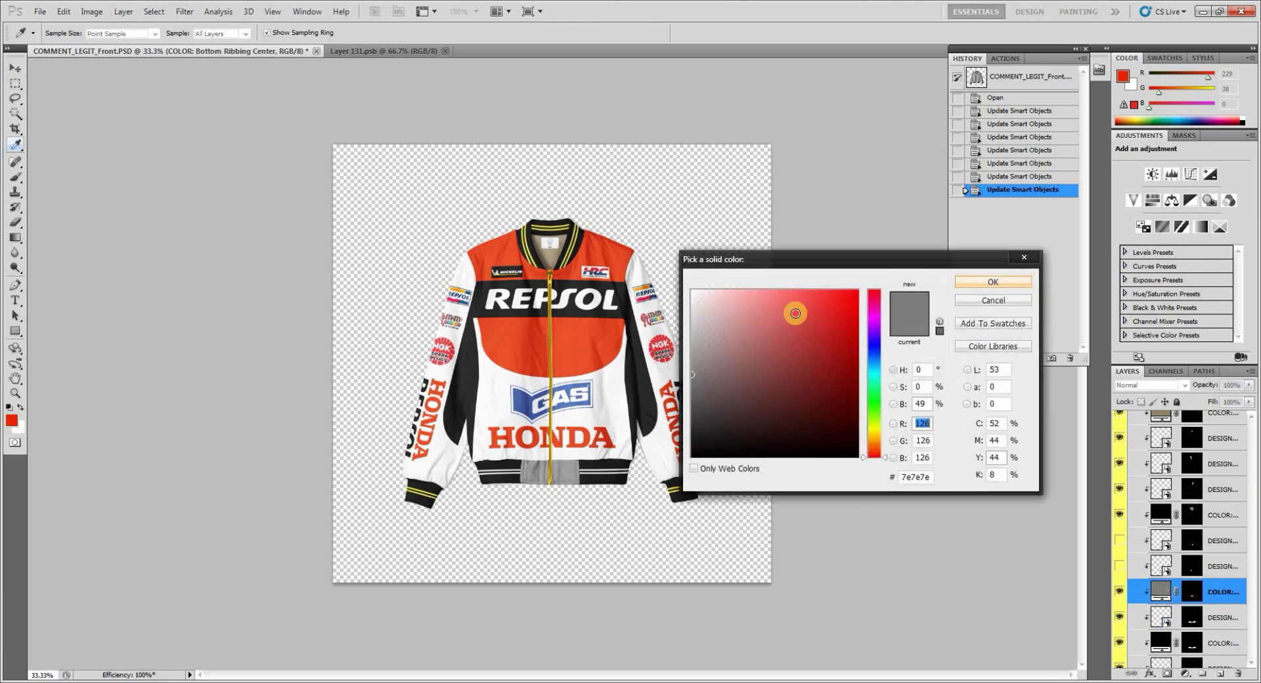
left_click(582, 284)
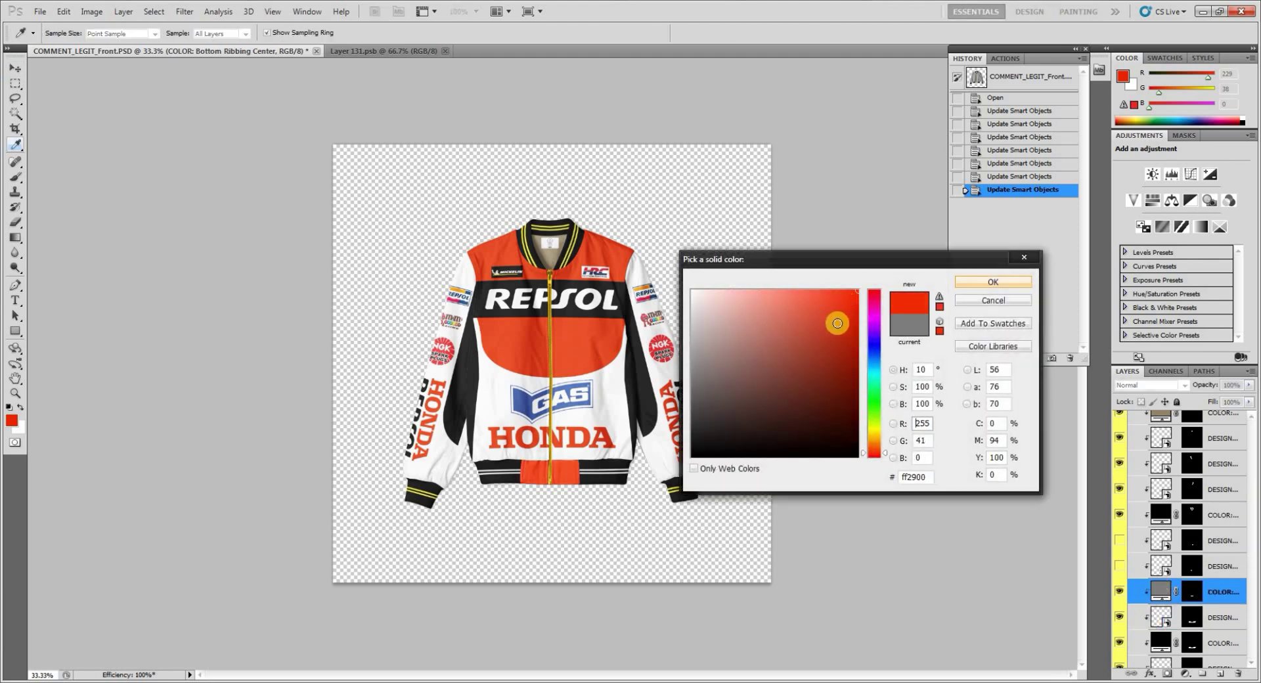
left_click(984, 284)
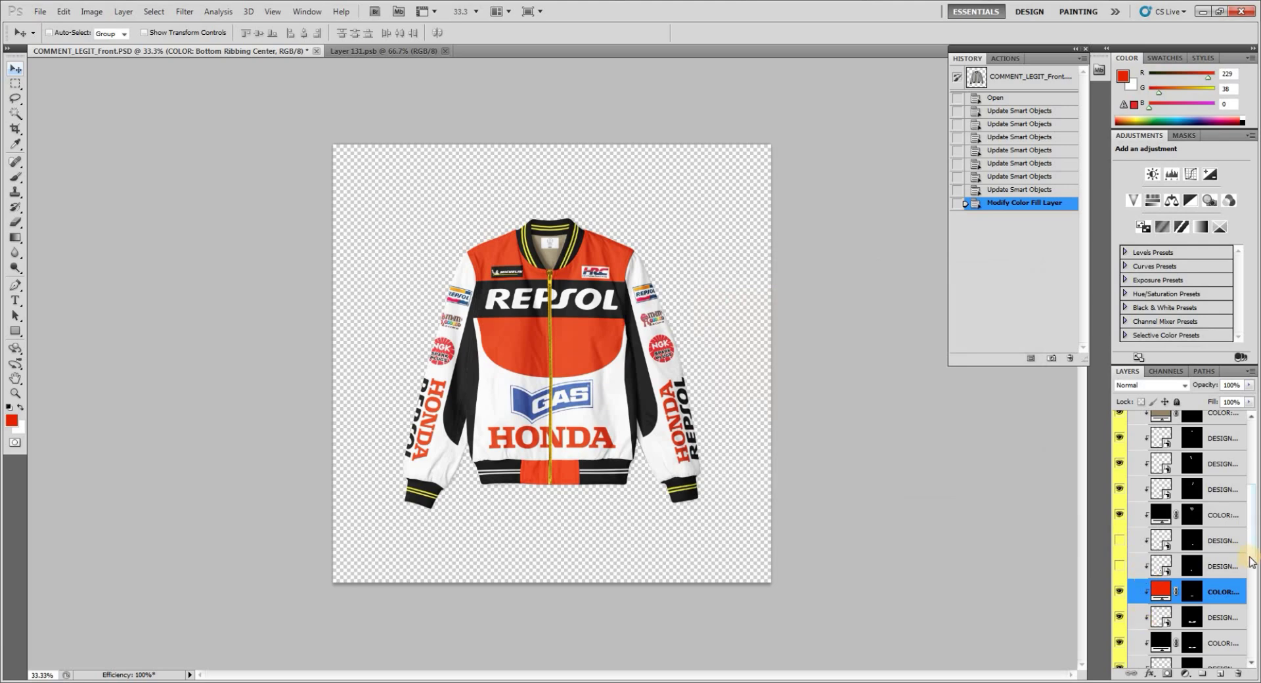
left_click_drag(1251, 562, 1259, 526)
Change the zip colour fill to grey 9a9a9a.
double_click(1163, 468)
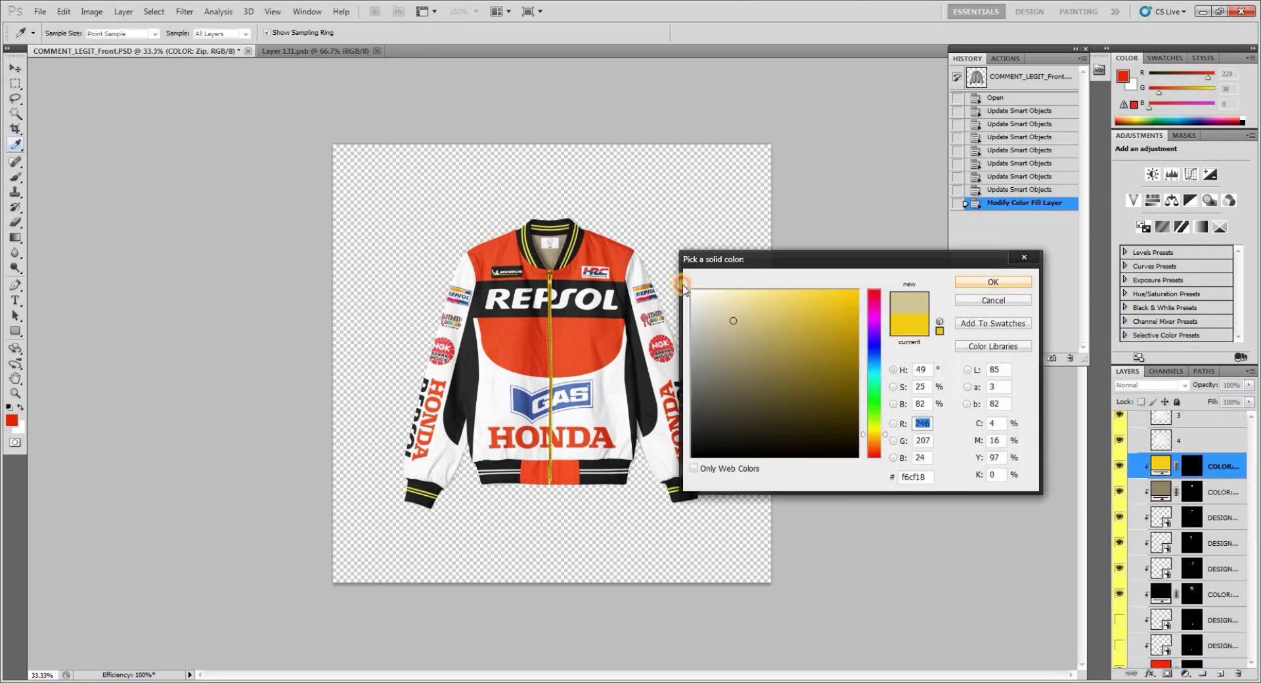
left_click_drag(732, 321, 708, 361)
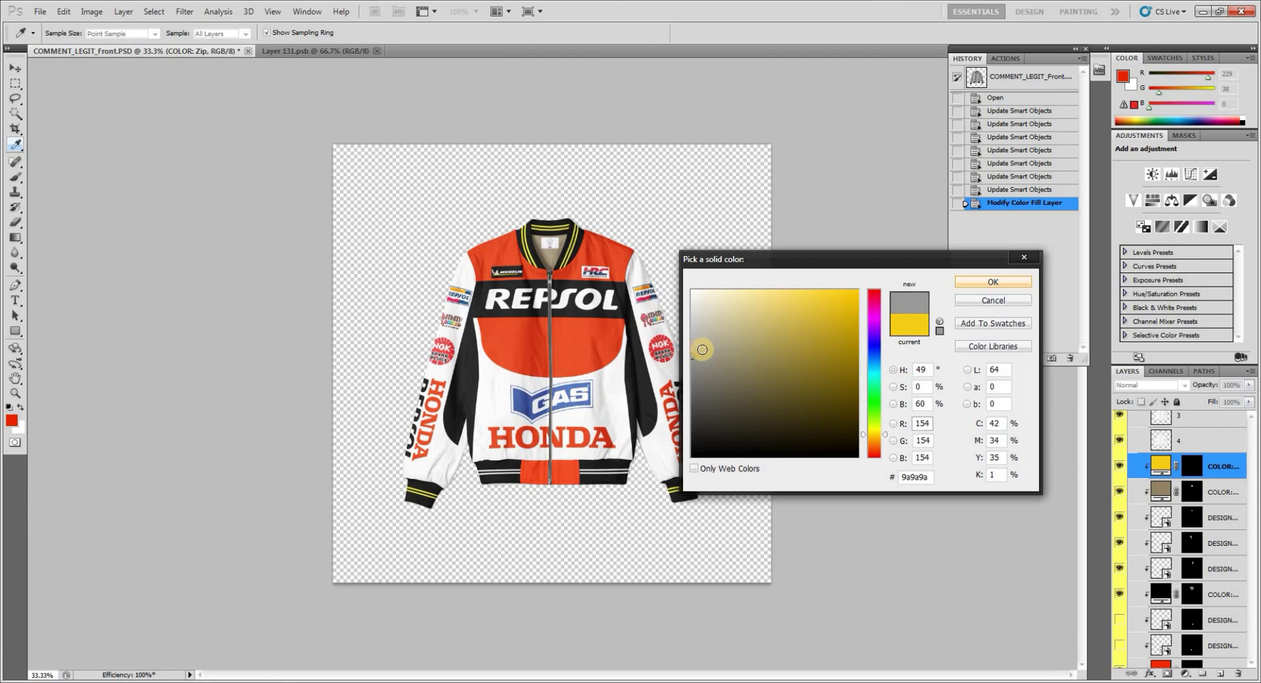
left_click(975, 289)
Change the Inside lining colour fill to dark grey 3c3c3c.
double_click(1161, 491)
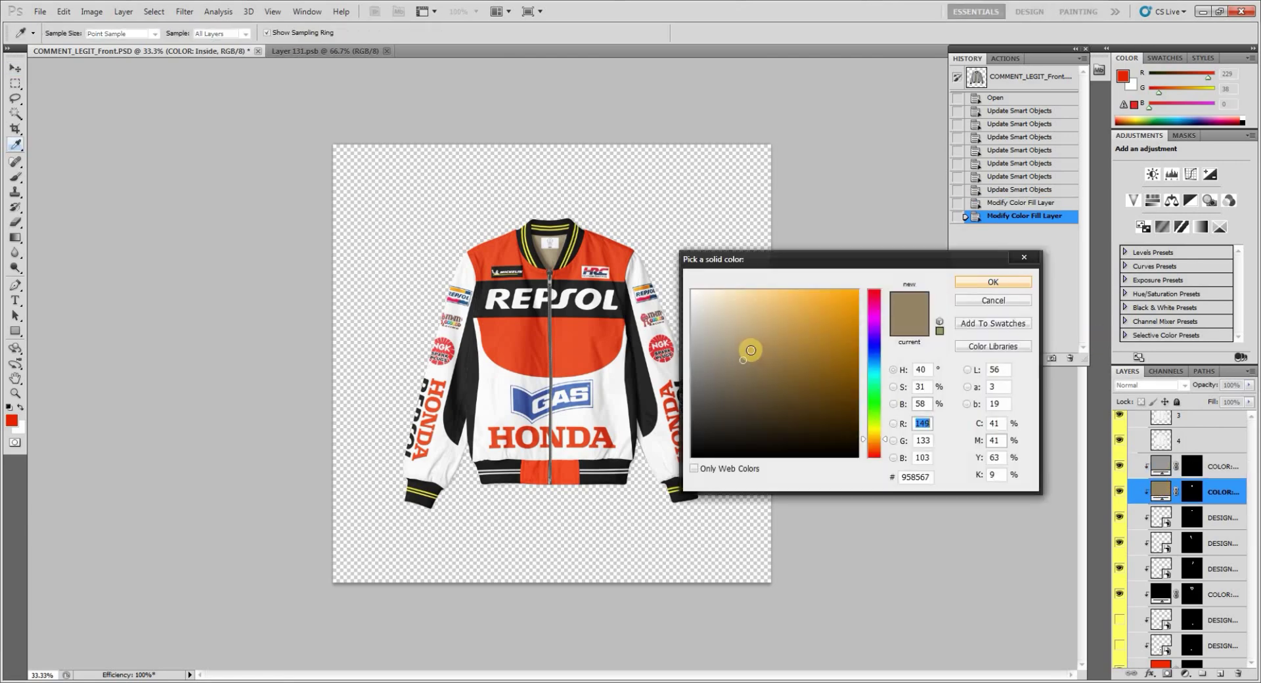
left_click(584, 345)
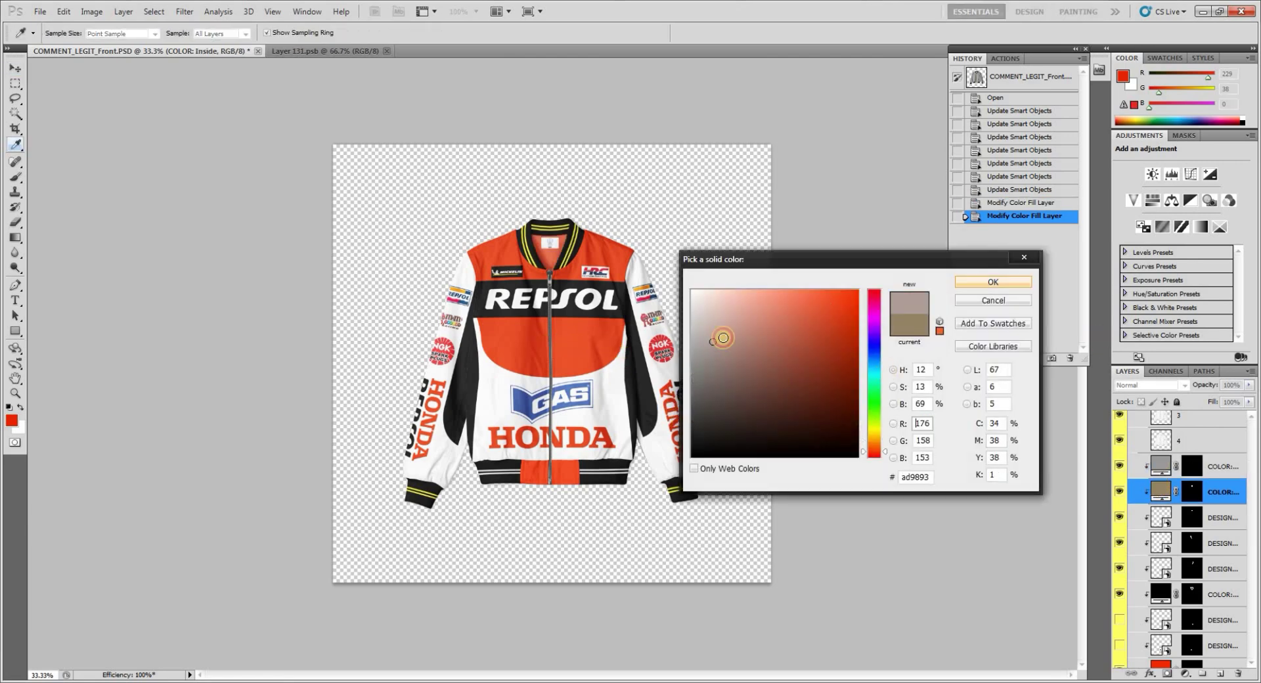
mouse_move(723, 337)
left_mouse_down()
mouse_move(698, 395)
mouse_move(697, 369)
left_mouse_up()
left_click(993, 282)
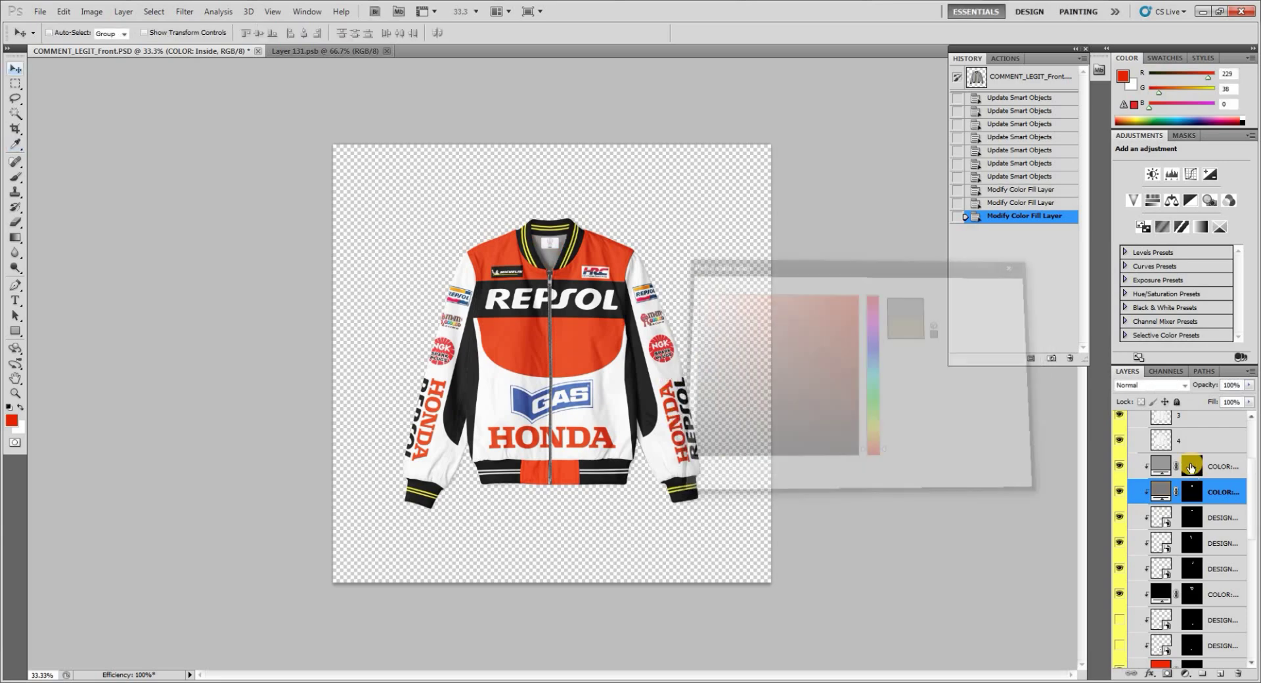
scroll(1256, 499, "down", 2)
scroll(1256, 505, "down", 2)
scroll(1257, 506, "up", 2)
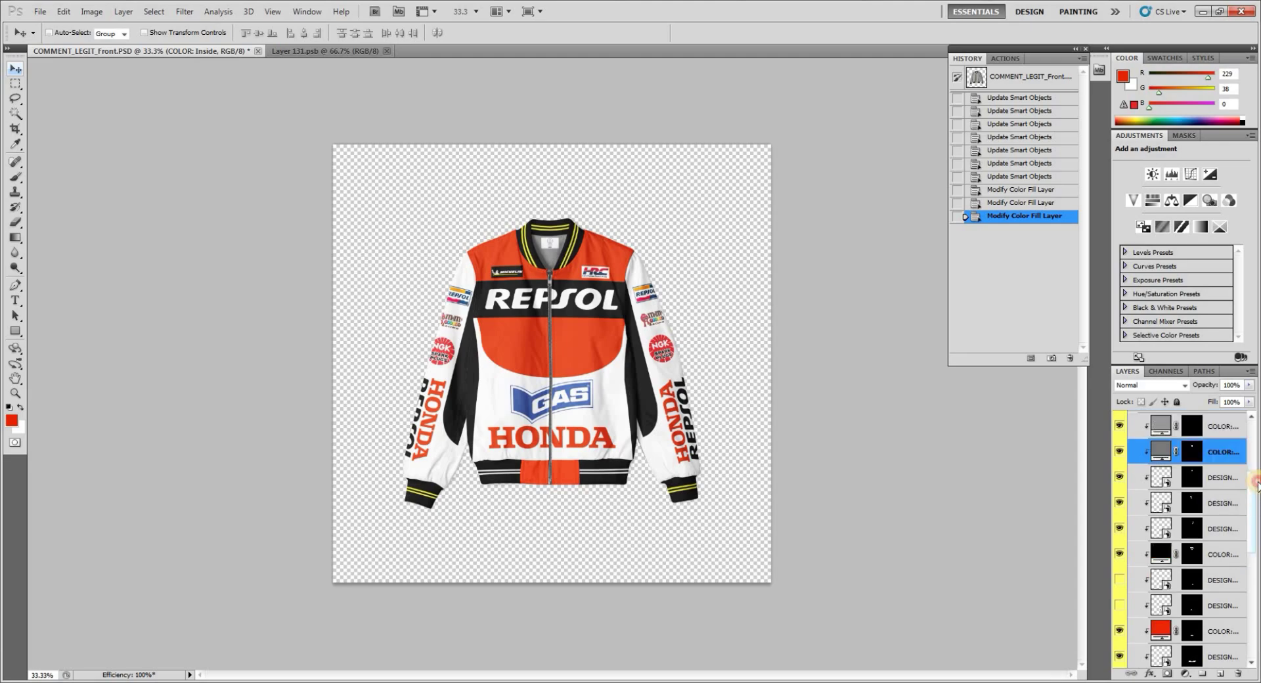
Give the right collar's stripe layer a white Color Overlay, then save and close it.
double_click(1159, 551)
left_click(688, 361)
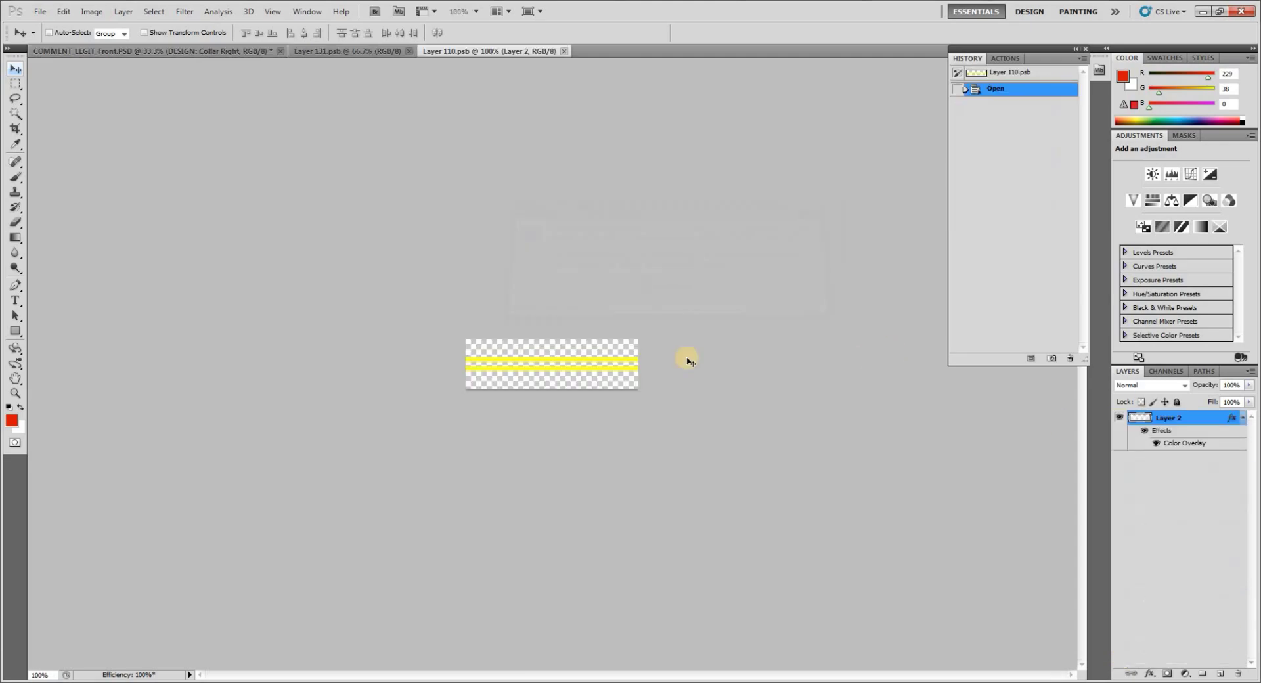
double_click(1227, 426)
left_click(786, 366)
left_click(999, 264)
left_click(687, 289)
left_click(972, 282)
left_click(1093, 243)
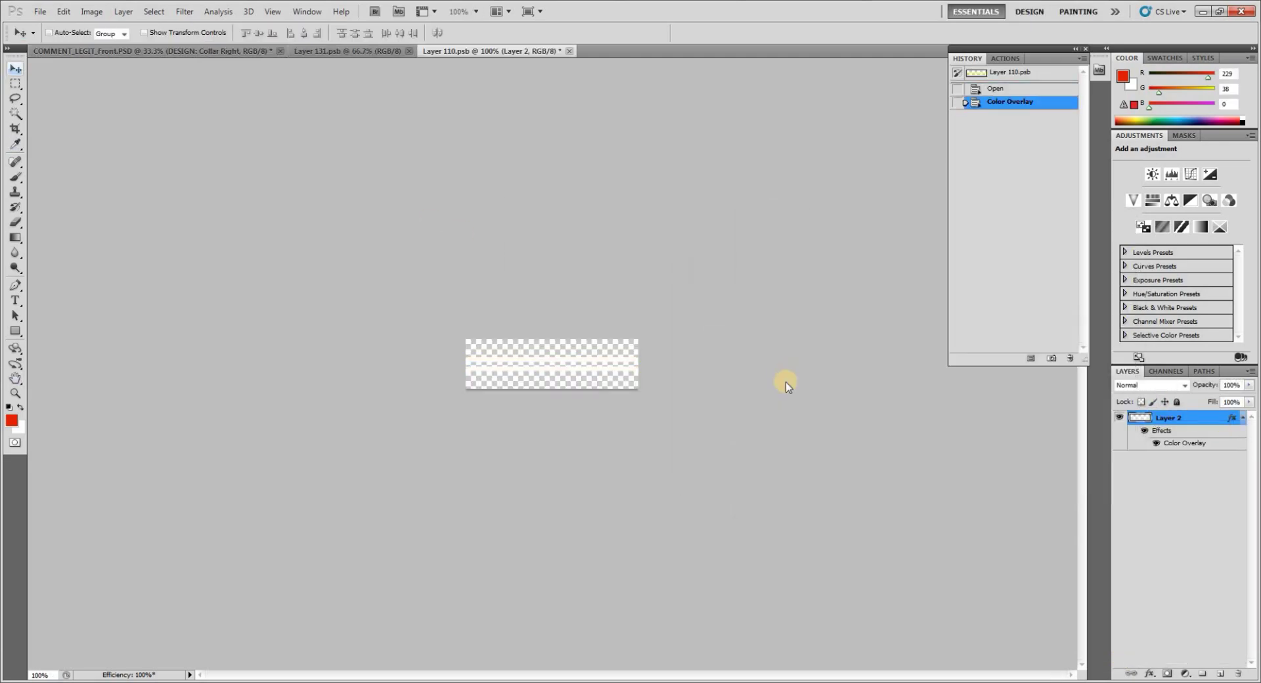
key("ctrl+s")
key("ctrl+w")
Set the left collar stripes' overlay colour to white and save it into the jacket.
double_click(1159, 632)
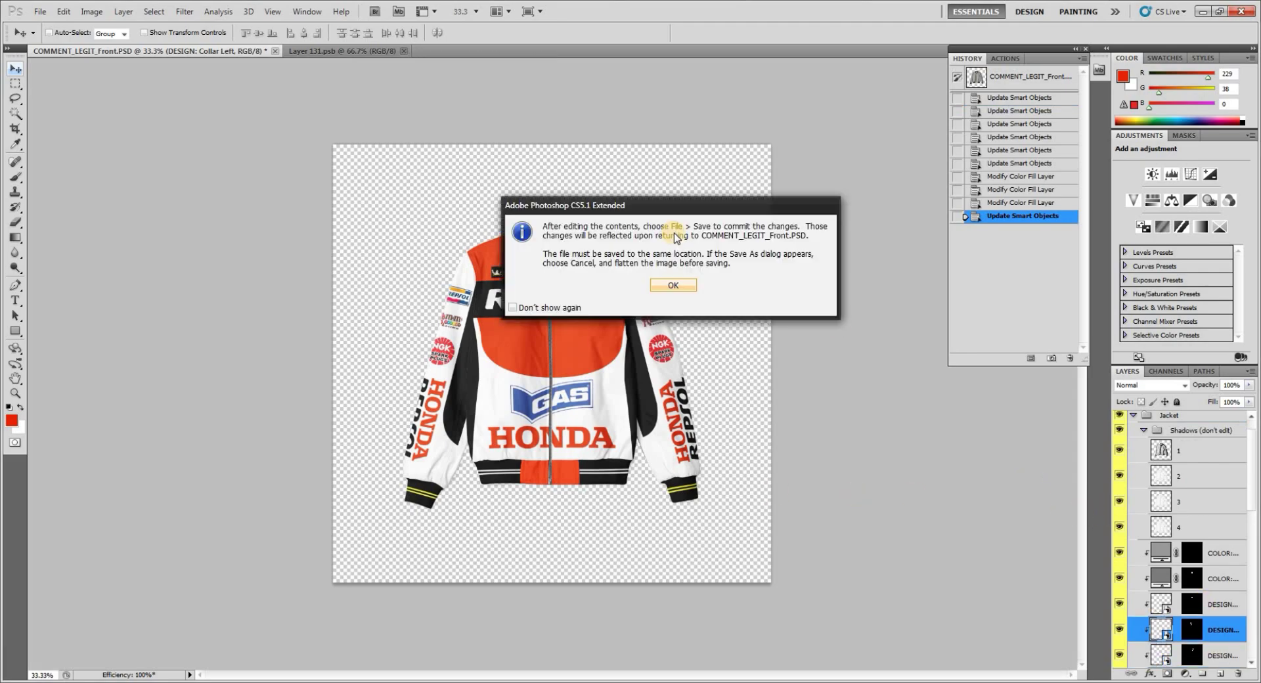
left_click(691, 293)
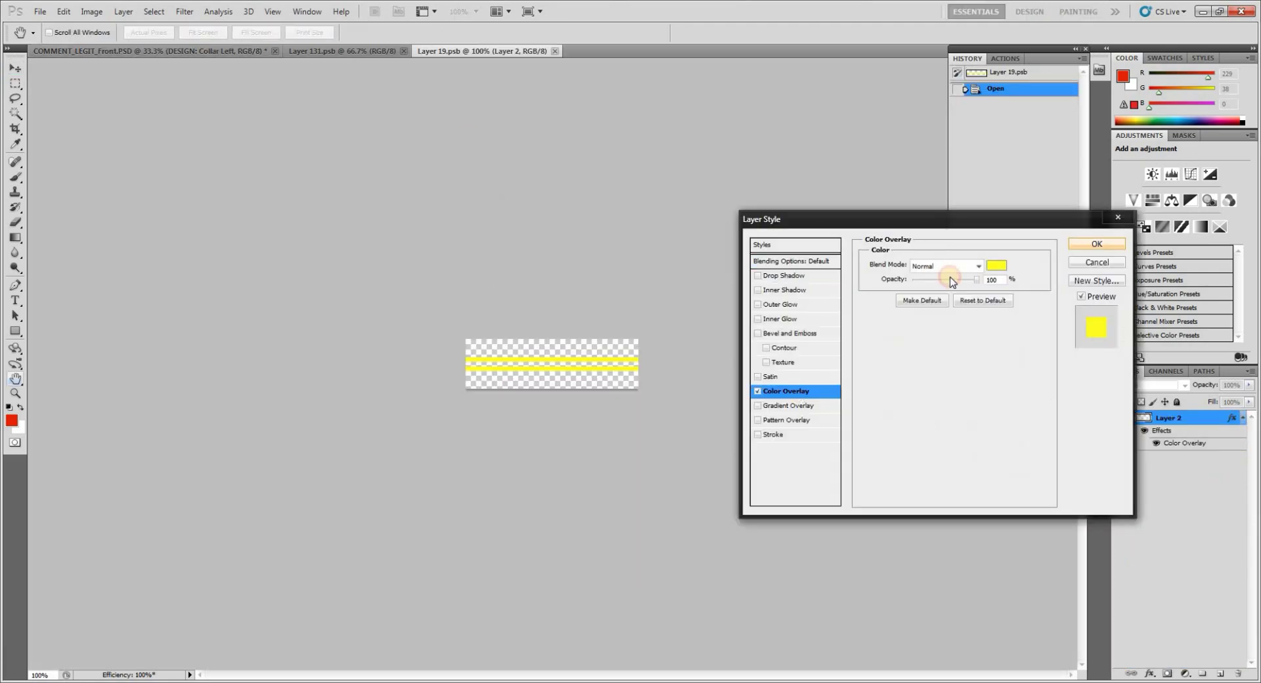
left_click(913, 271)
left_click(685, 291)
left_click(979, 360)
left_click(1104, 243)
left_click(560, 52)
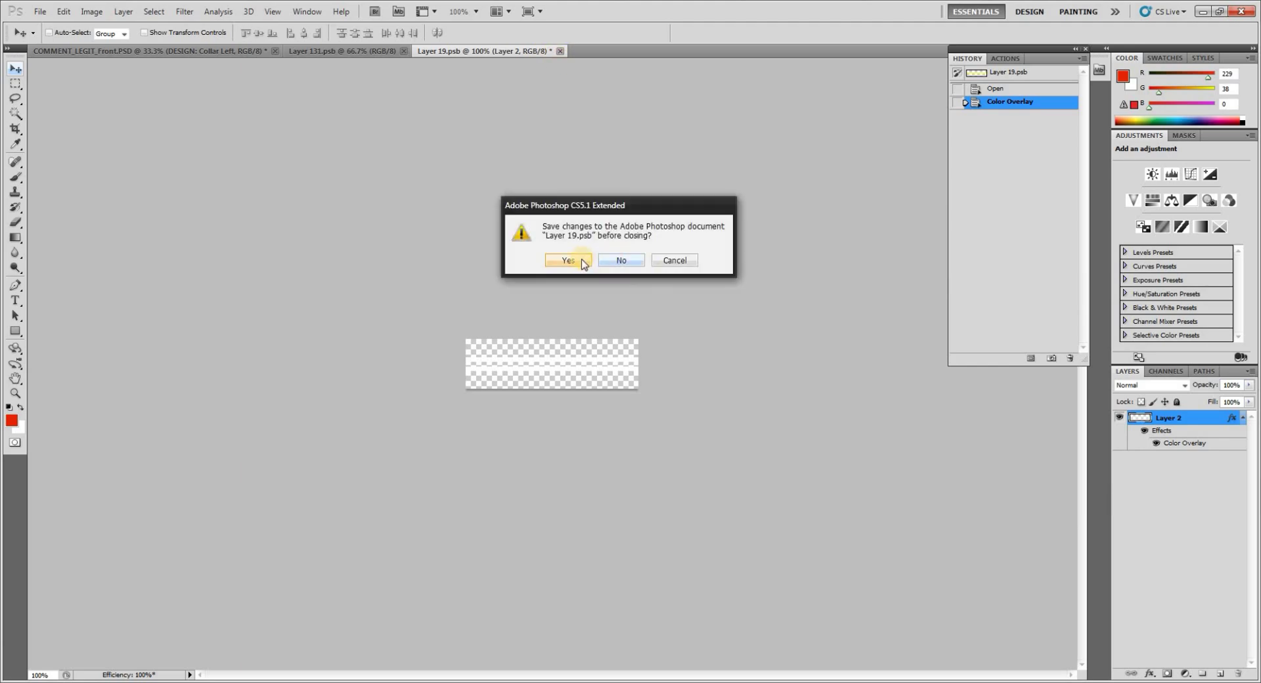
left_click(578, 261)
Make the inner collar's stripes white with a Color Overlay and save it into the jacket.
scroll(1183, 526, "down", 2)
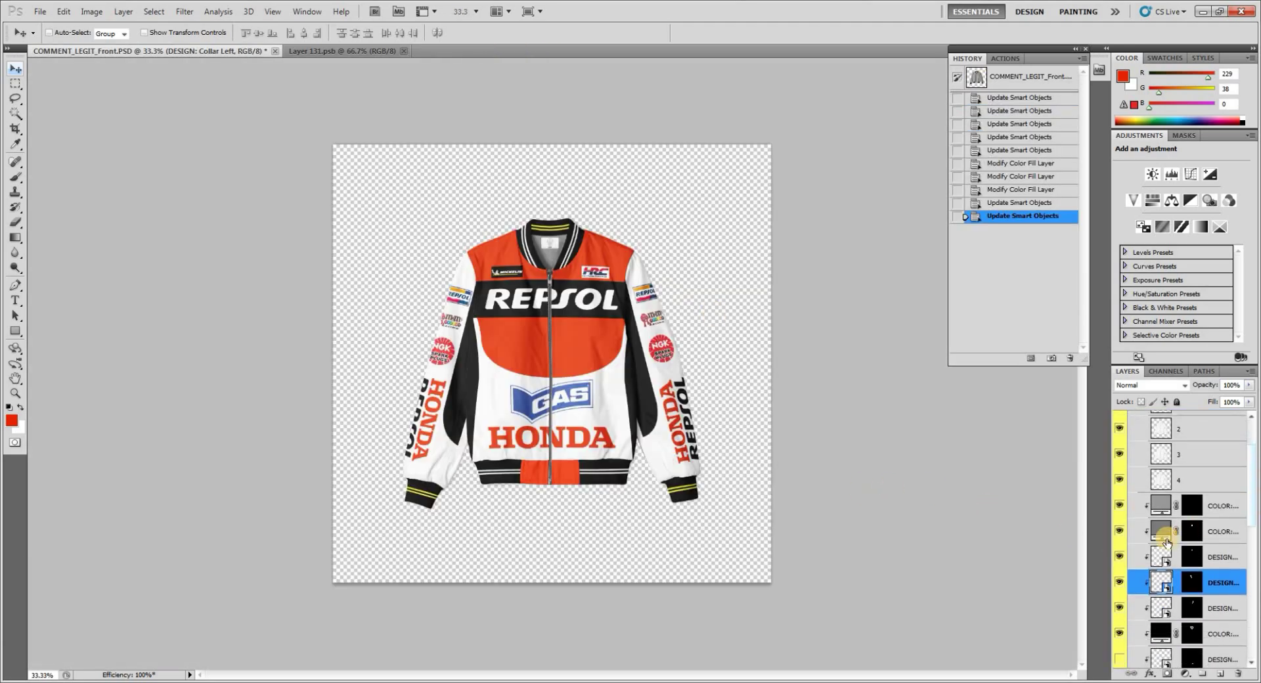
double_click(1162, 558)
left_click(578, 307)
left_click(673, 285)
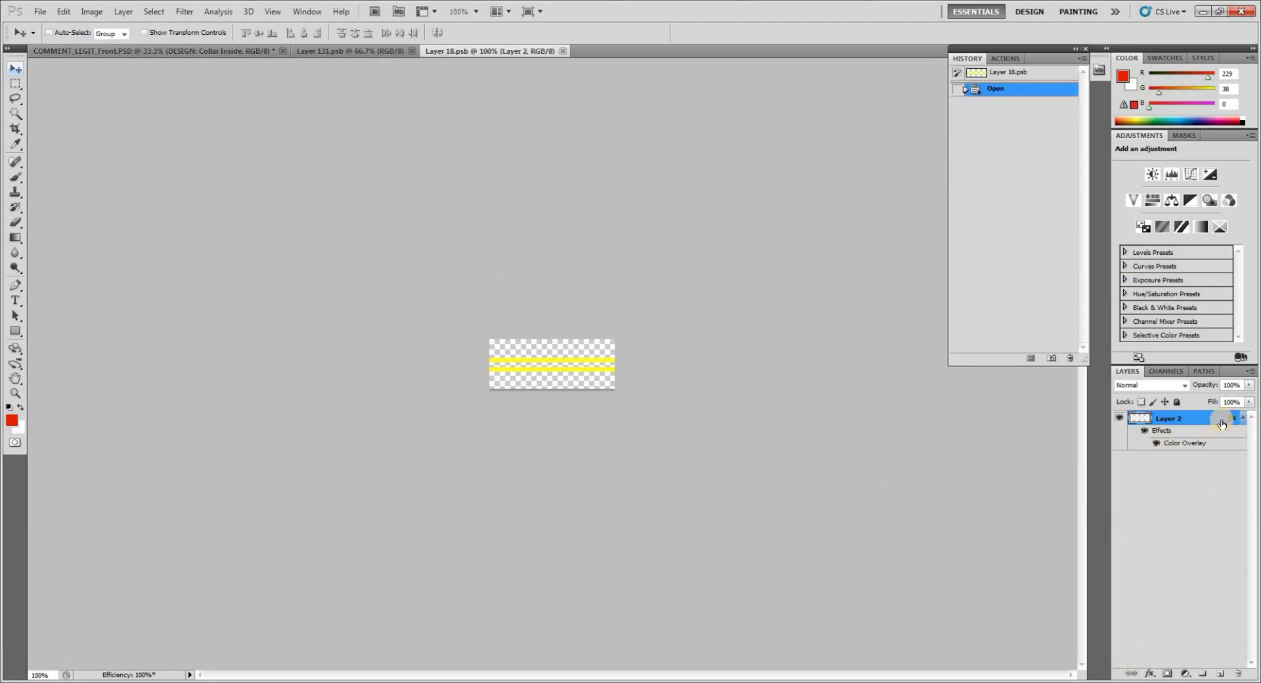
double_click(1202, 418)
left_click(788, 466)
left_click(917, 266)
left_click(1026, 256)
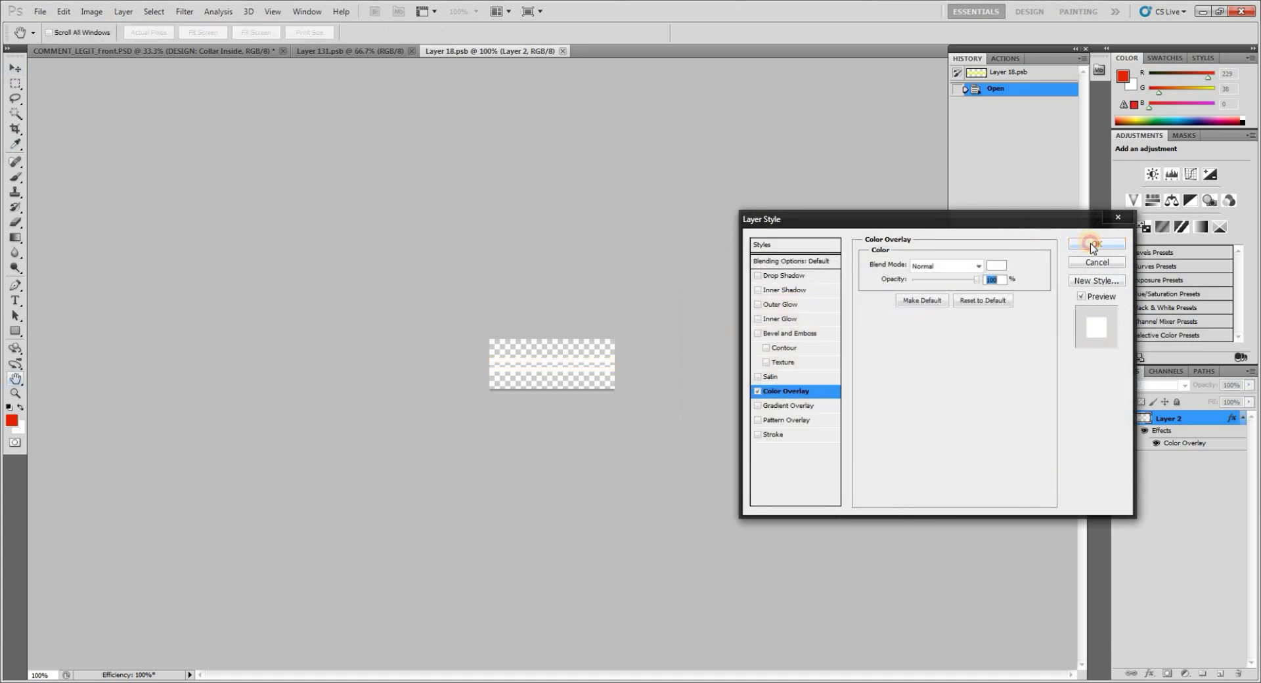
left_click(1098, 244)
left_click(569, 52)
left_click(581, 260)
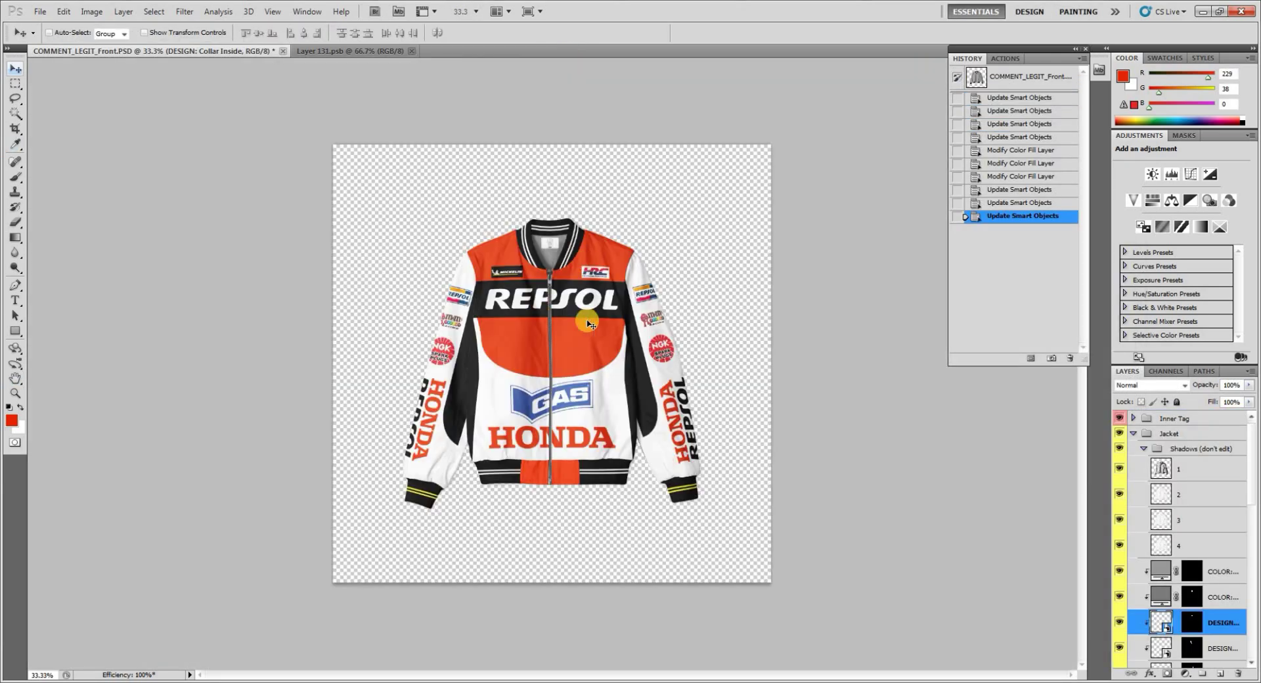
scroll(1235, 512, "down", 2)
scroll(1209, 539, "down", 3)
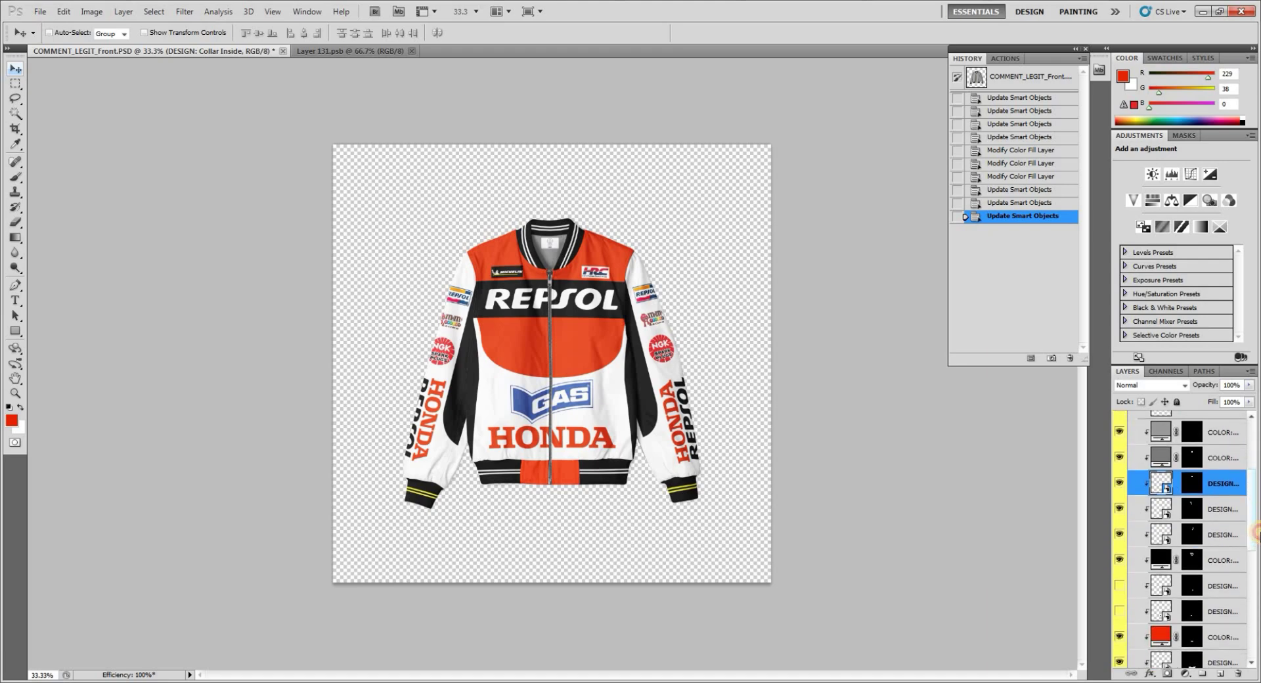
scroll(1183, 565, "down", 3)
scroll(1156, 585, "down", 2)
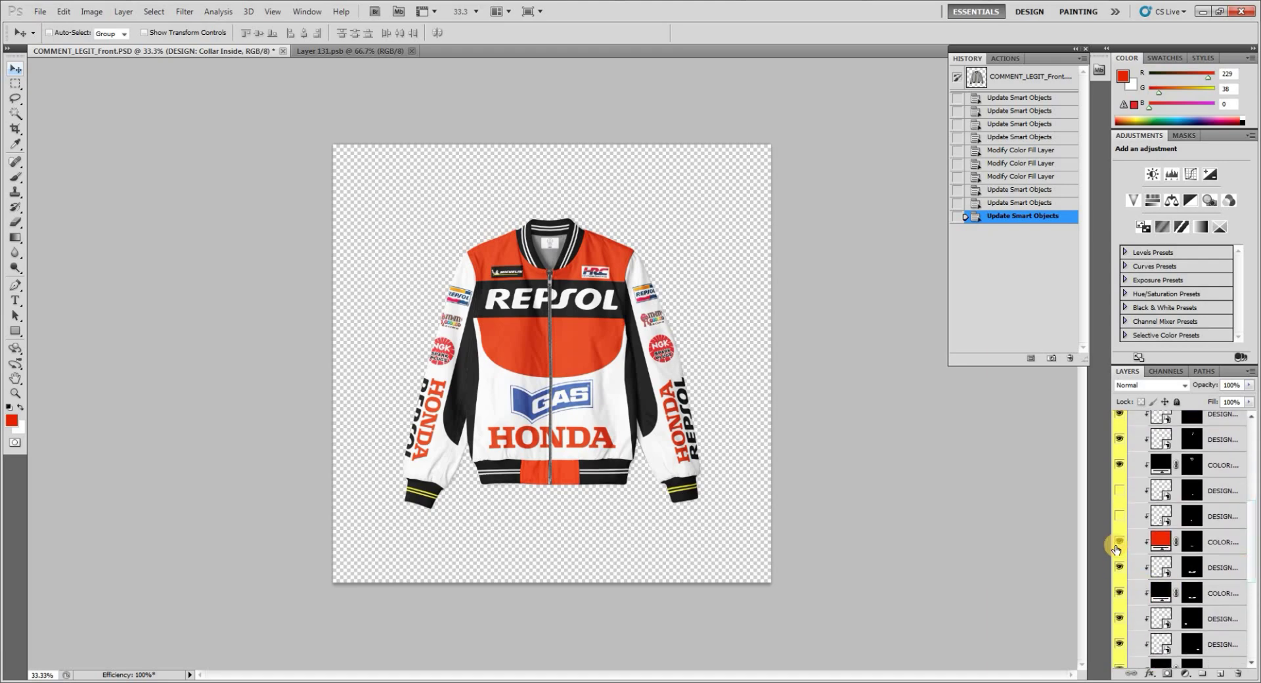
Recolour the Left Sleeve Ribbing stripes to white with Color Overlay and save the smart object.
double_click(1163, 619)
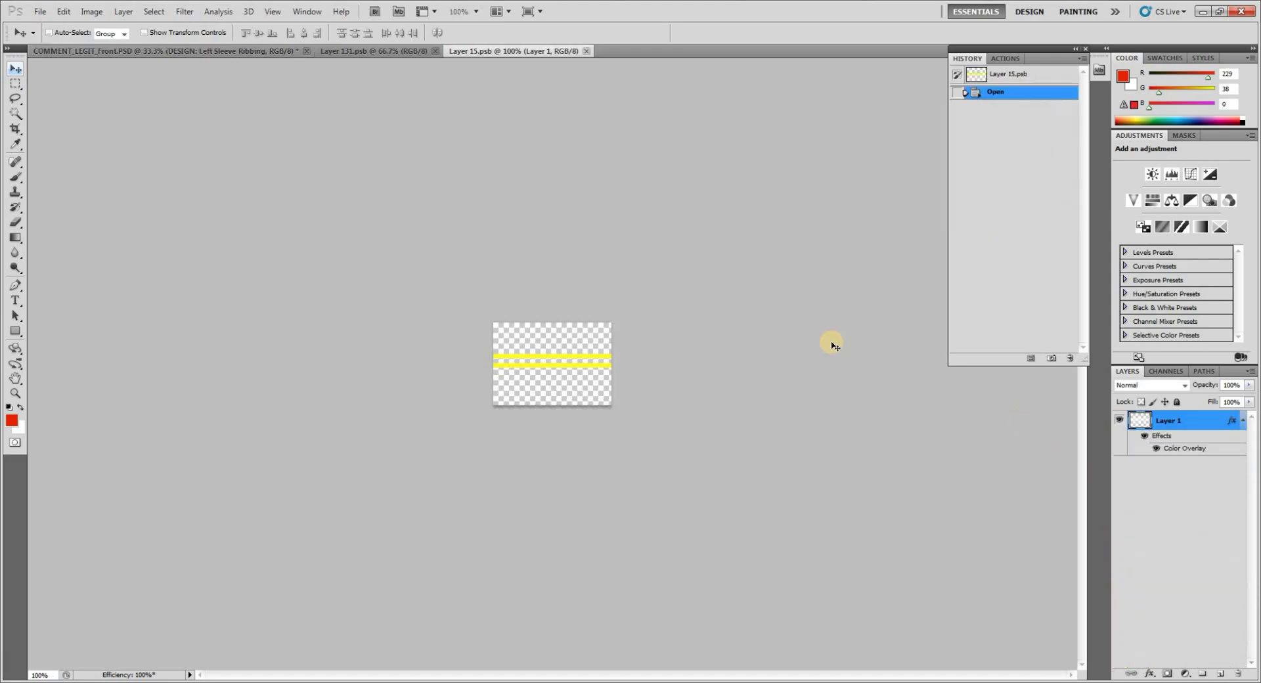
left_click(787, 391)
left_click(996, 266)
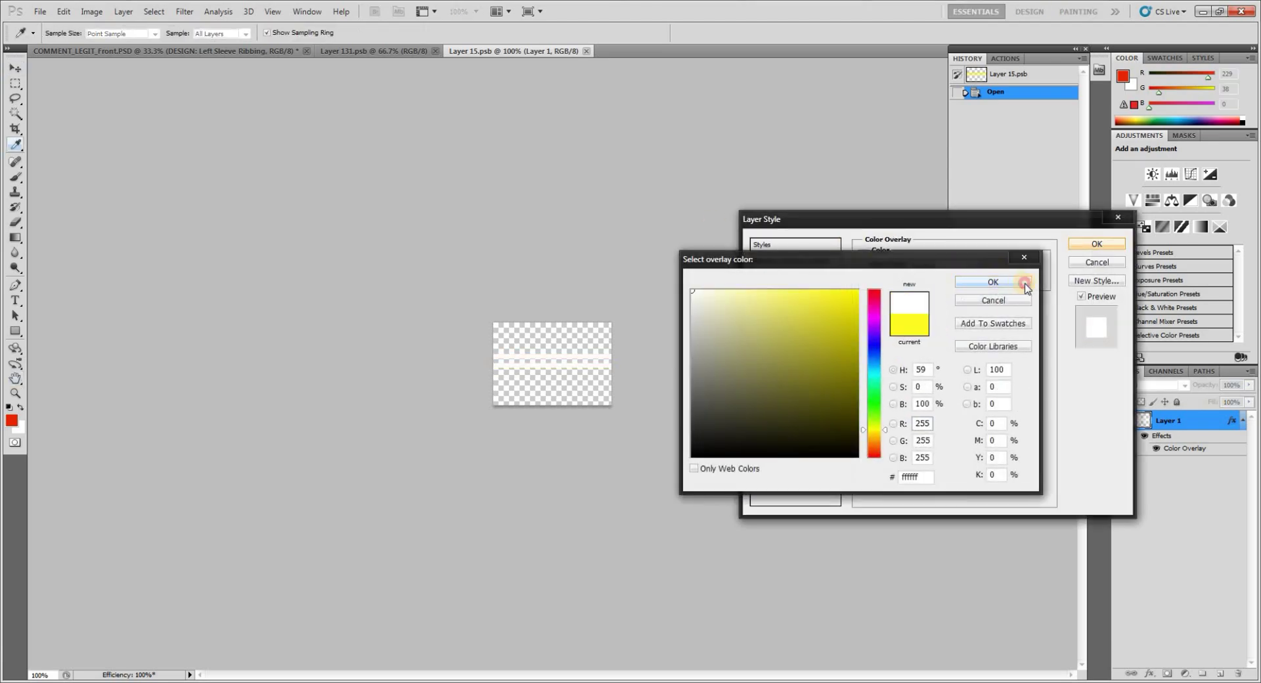
left_click(586, 51)
left_click(559, 257)
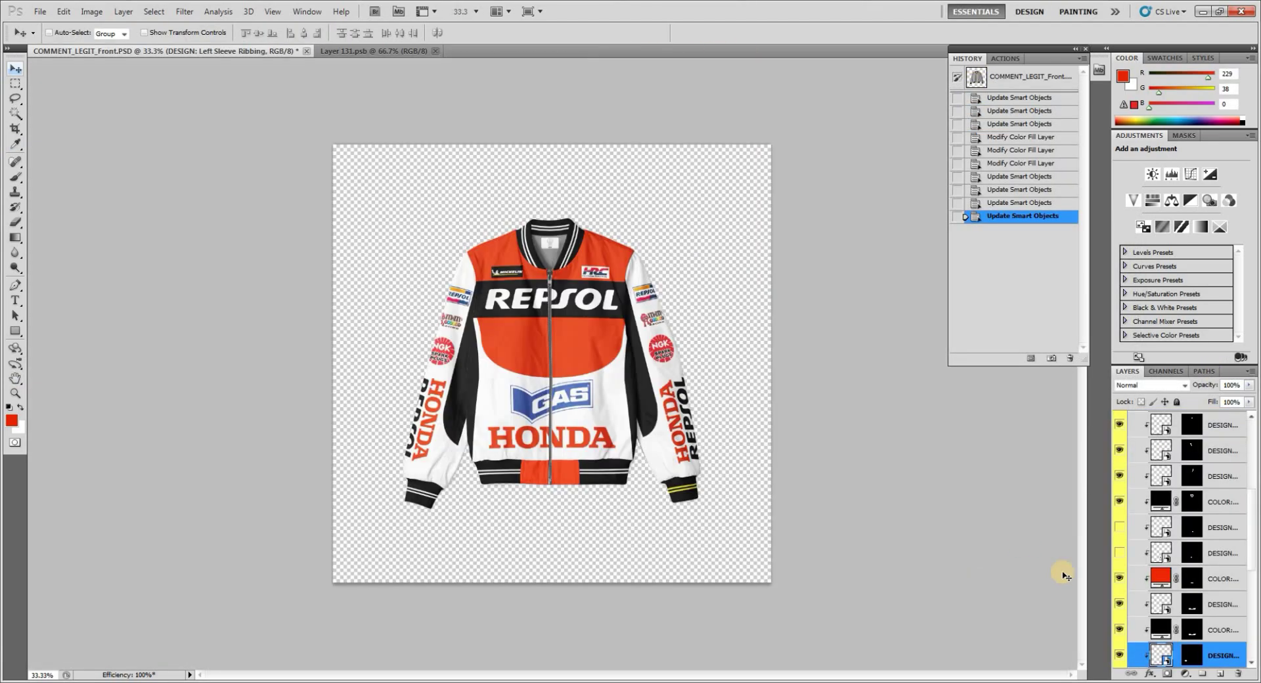
Set the Right Sleeve Ribbing stripe Color Overlay to pure white and save the smart object.
scroll(1250, 553, "down", 3)
double_click(1160, 582)
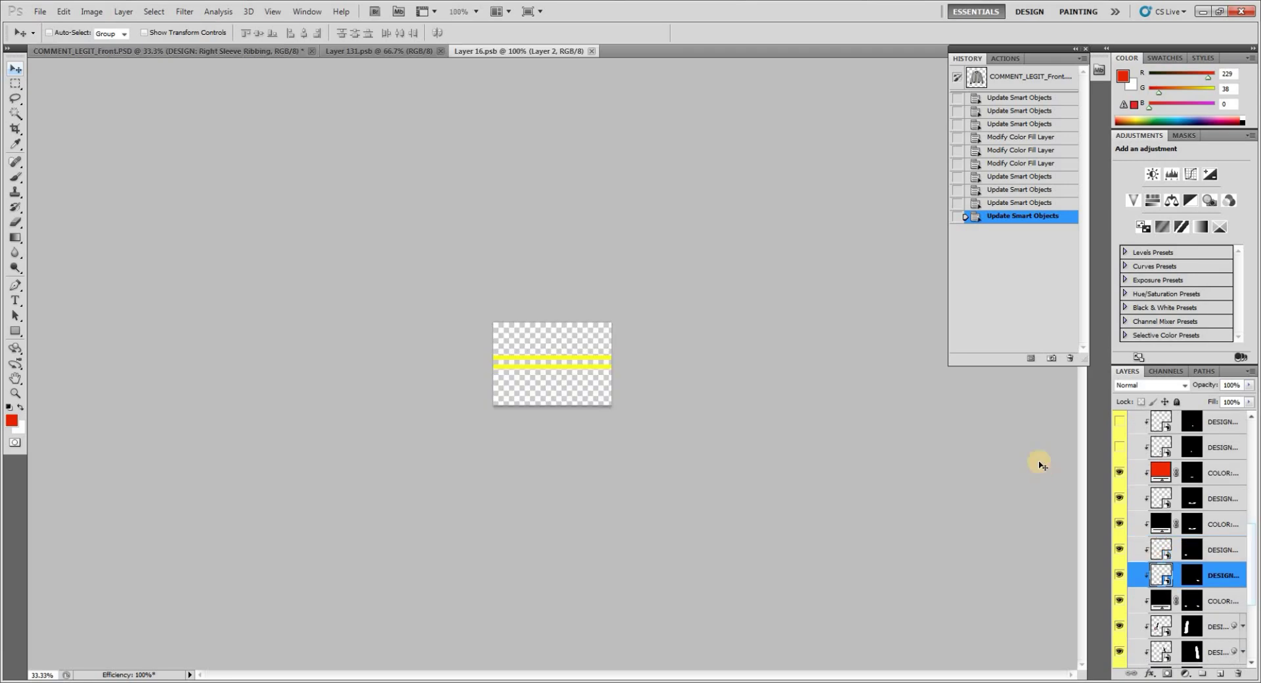
double_click(1180, 448)
left_click(787, 391)
left_click(996, 266)
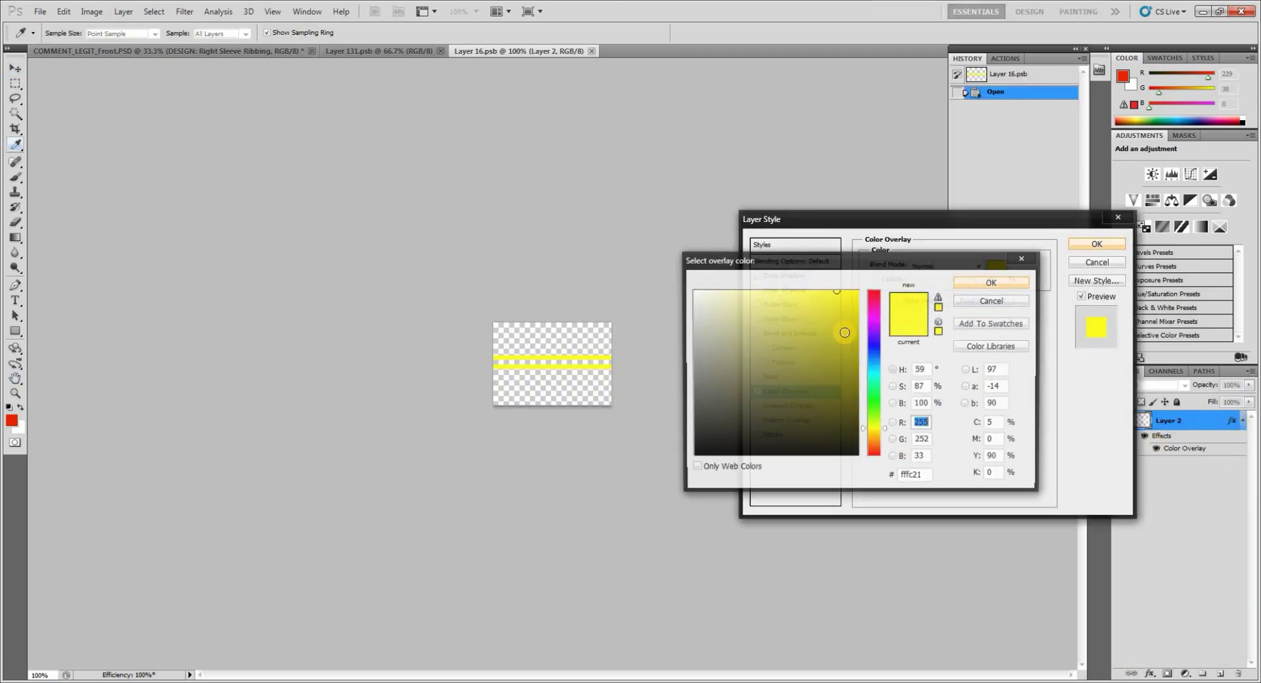
left_click_drag(839, 333, 625, 219)
key("Return")
key("Return")
left_click(597, 51)
left_click(566, 257)
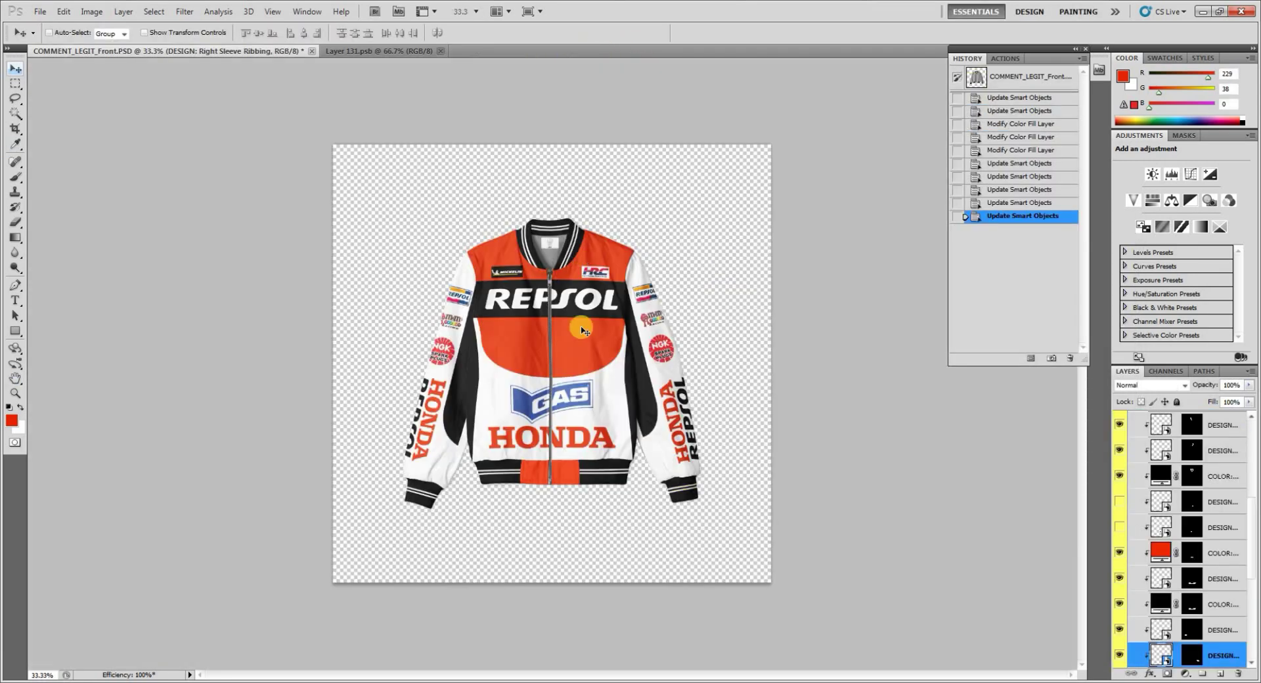